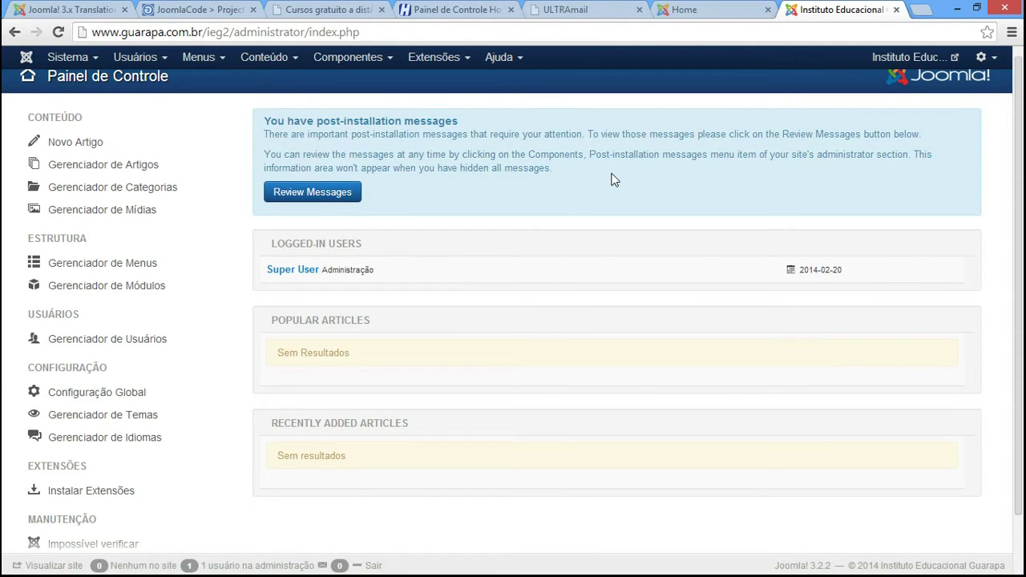
# - Examine the pt-BR translation packages page, the administrator control panel and its Sistema, Usuários, Menus and Conteúdo entries
pyautogui.click(210, 9)
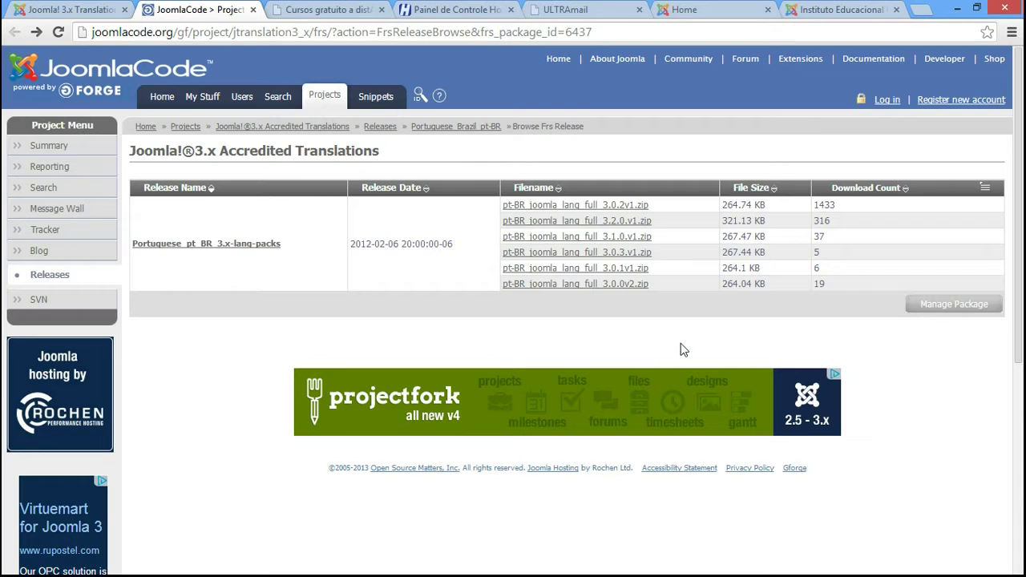
pyautogui.click(831, 9)
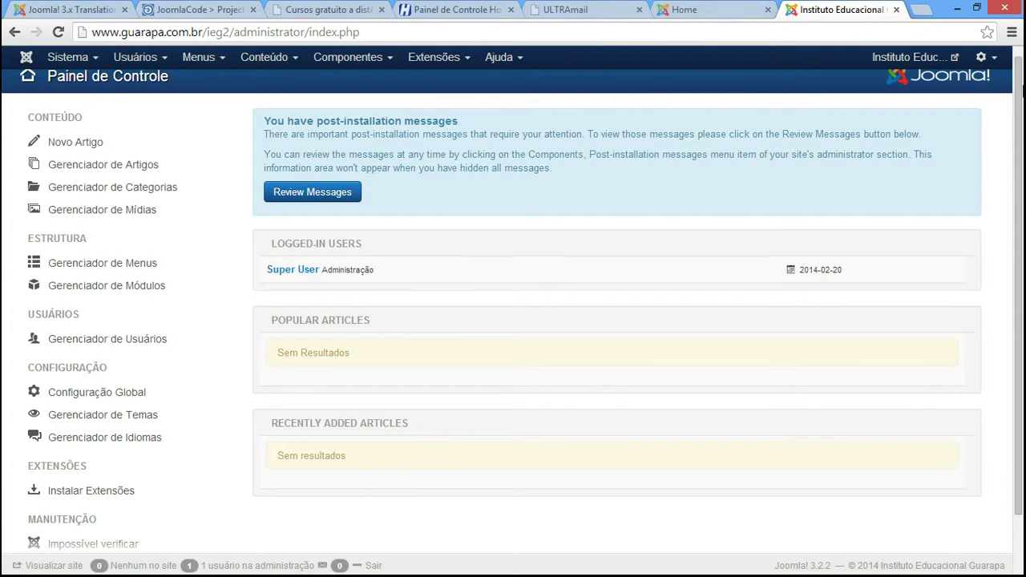
pyautogui.scroll(-2, 1023, 91)
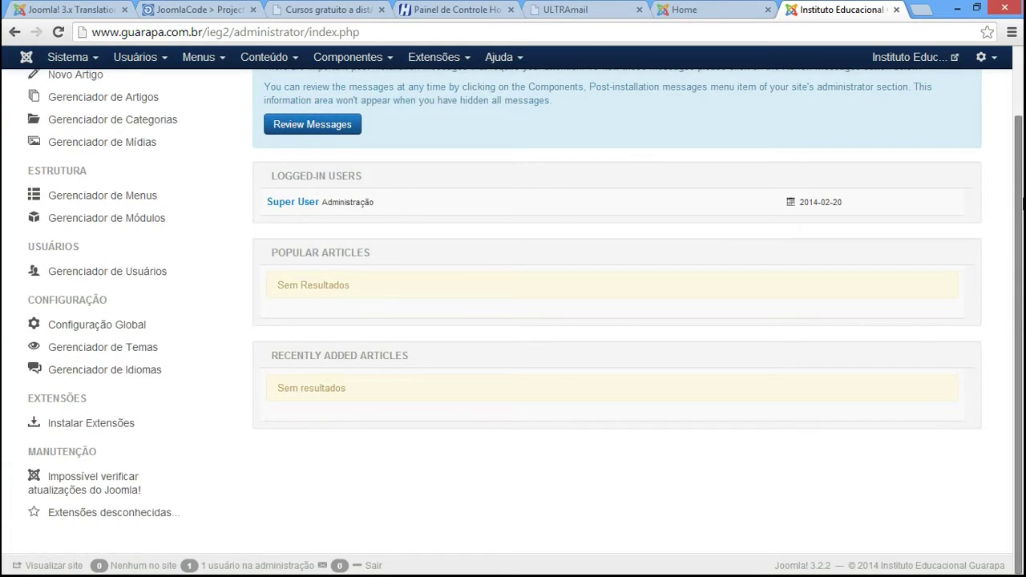
pyautogui.scroll(2, 1018, 120)
pyautogui.click(94, 70)
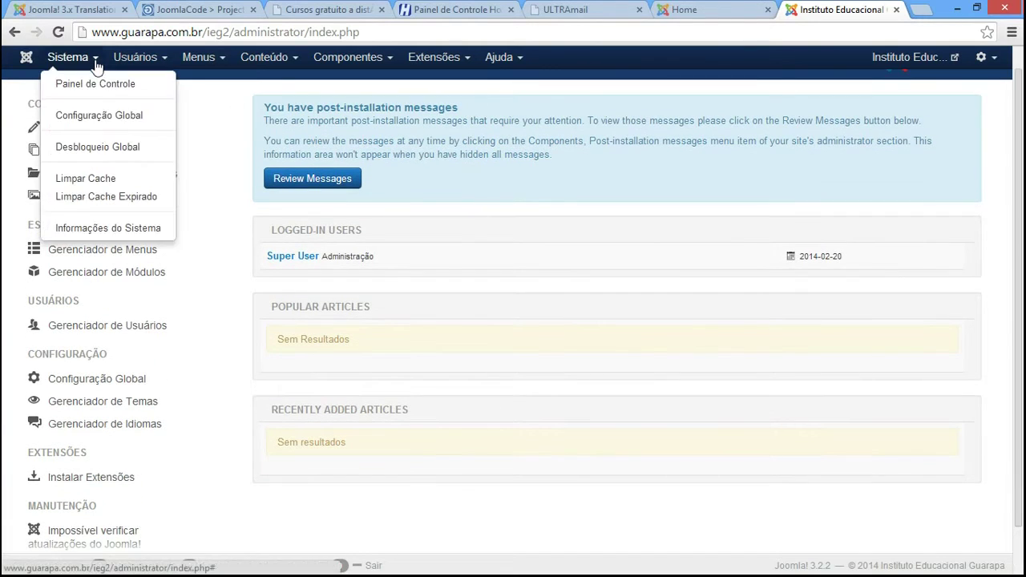
pyautogui.click(132, 71)
pyautogui.click(196, 64)
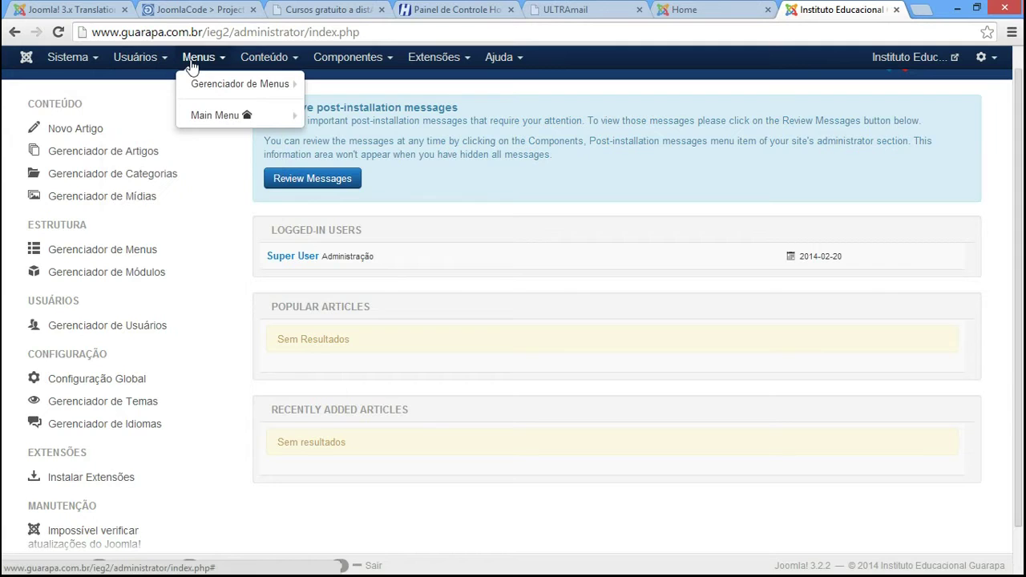
pyautogui.click(134, 65)
pyautogui.click(71, 63)
pyautogui.click(136, 64)
pyautogui.click(226, 64)
pyautogui.click(262, 64)
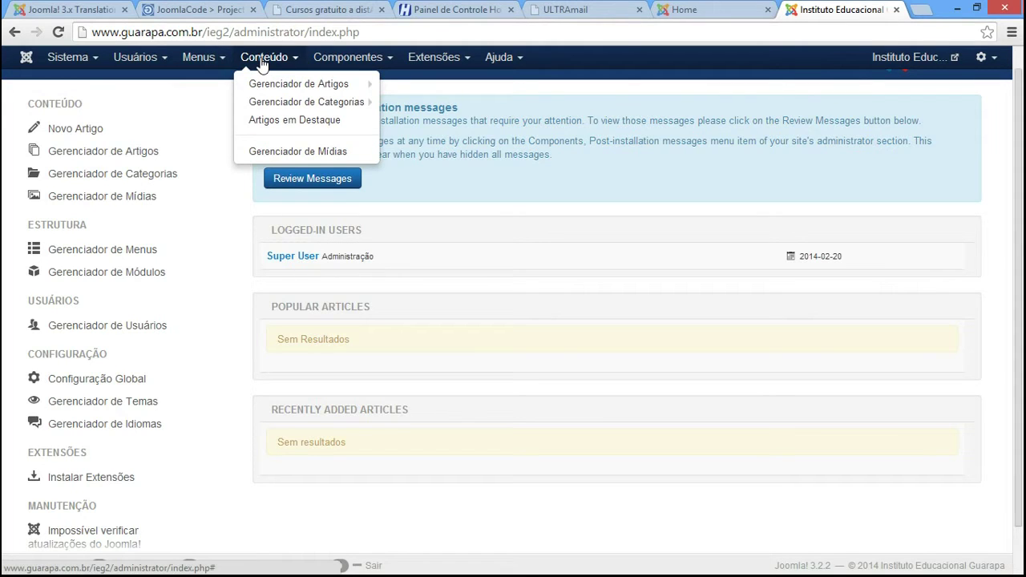
pyautogui.click(198, 58)
pyautogui.moveTo(31, 102); pyautogui.dragTo(222, 214)
pyautogui.click(222, 213)
pyautogui.click(215, 57)
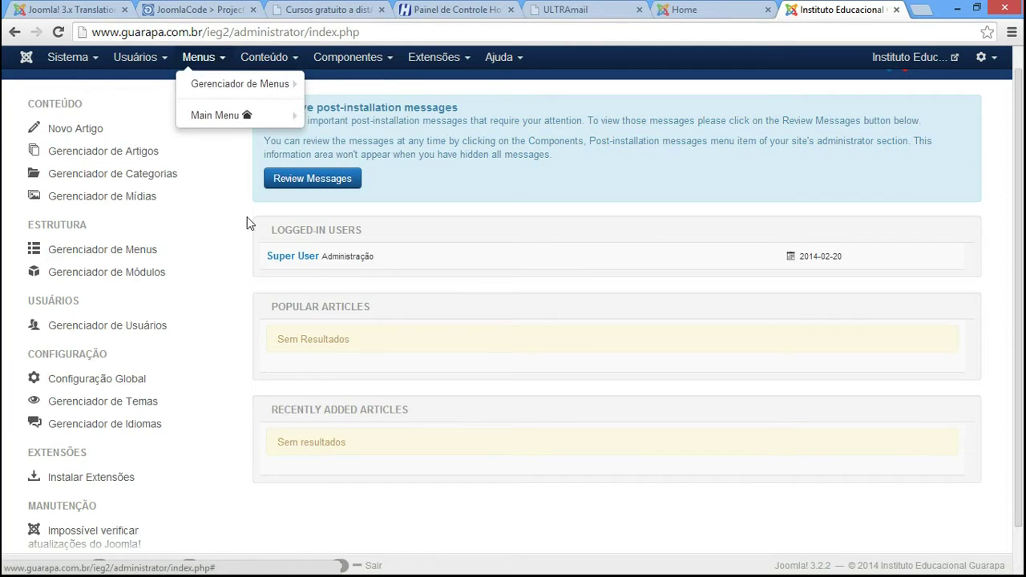
pyautogui.click(623, 197)
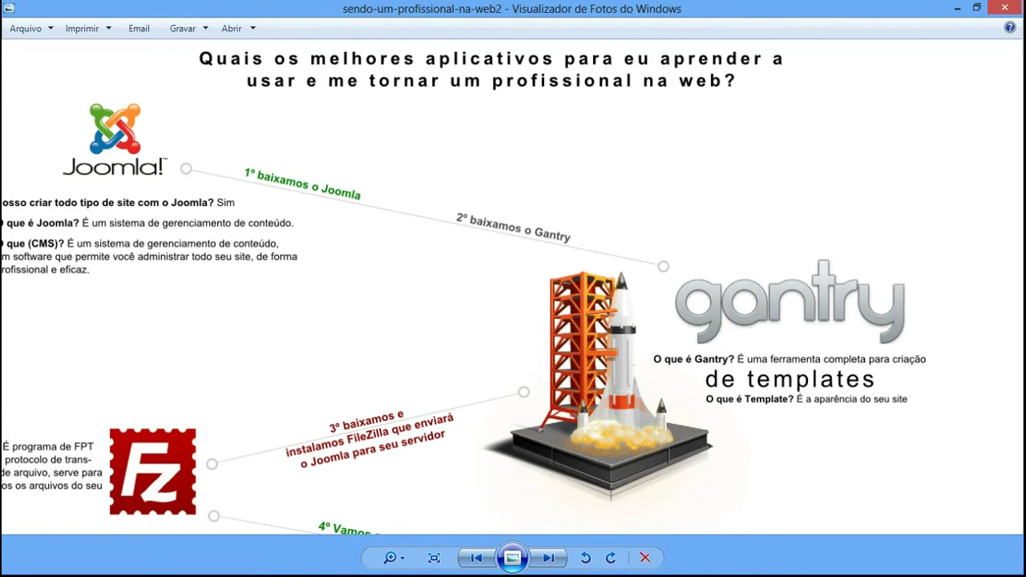
# - Switch to File Explorer and locate the gantry-4.1.20-bundle package in the Extençoes Joomla folder
pyautogui.click(130, 567)
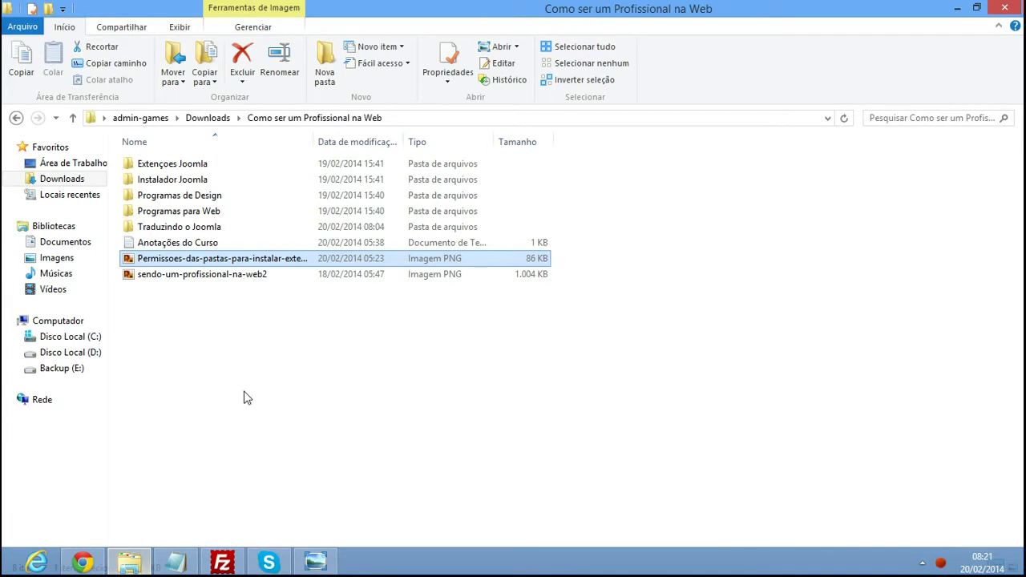
pyautogui.click(233, 360)
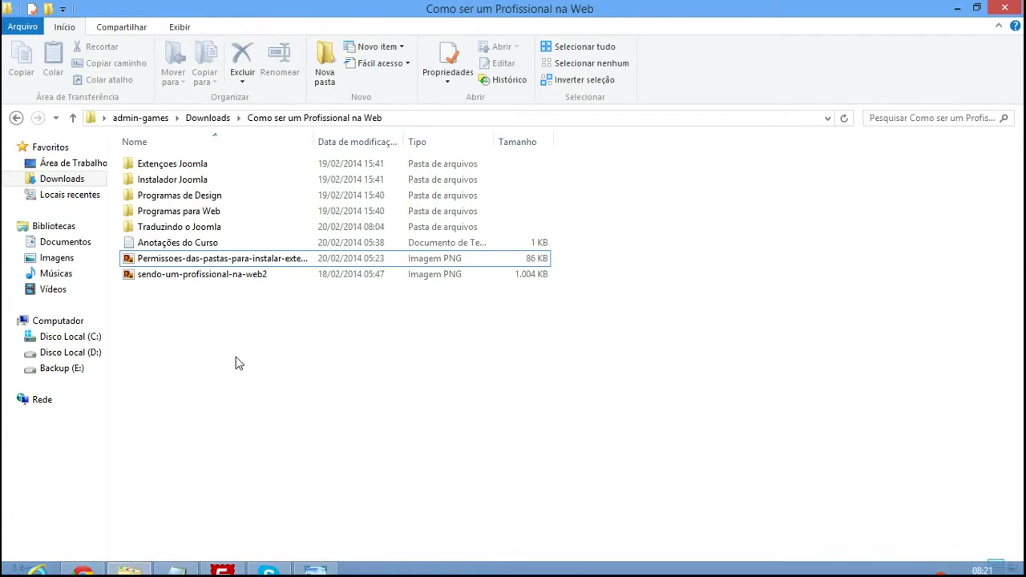
pyautogui.click(214, 232)
pyautogui.click(189, 169)
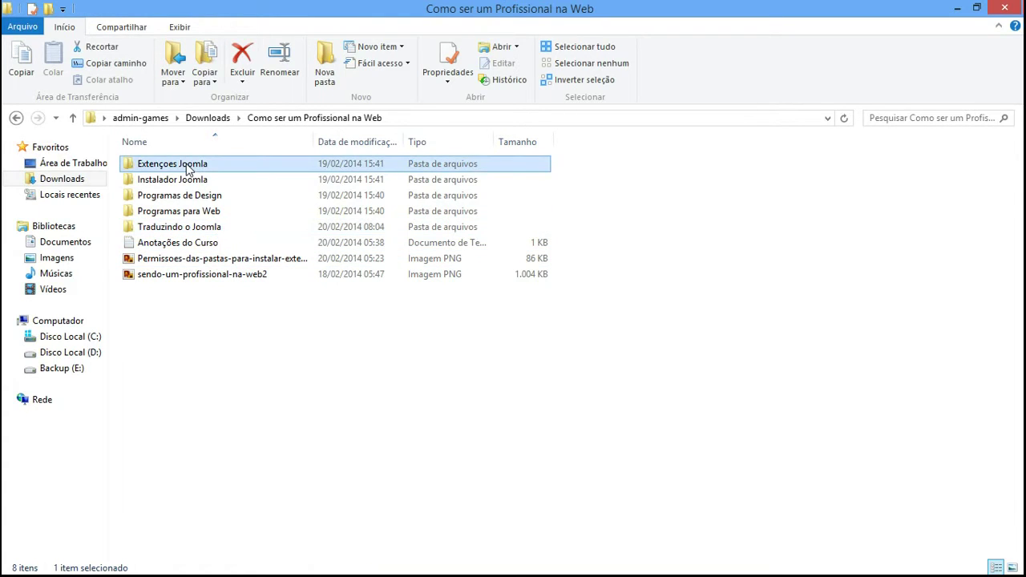
pyautogui.doubleClick(189, 168)
pyautogui.moveTo(277, 269); pyautogui.dragTo(160, 137)
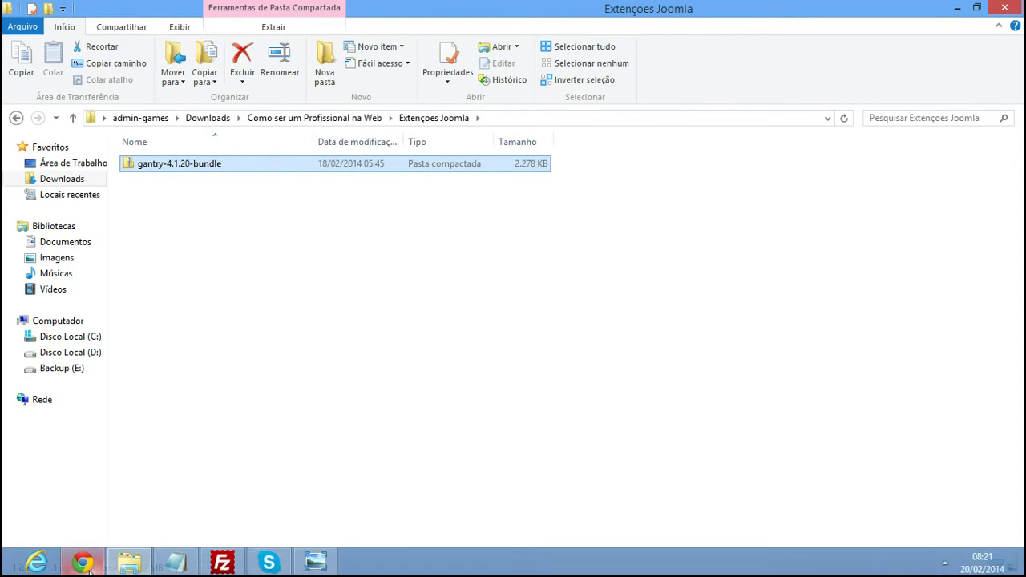
# - Switch back to Chrome and open the extension manager (Gerenciador de Extensões) in the Joomla administration
pyautogui.moveTo(82, 561)
pyautogui.click(100, 477)
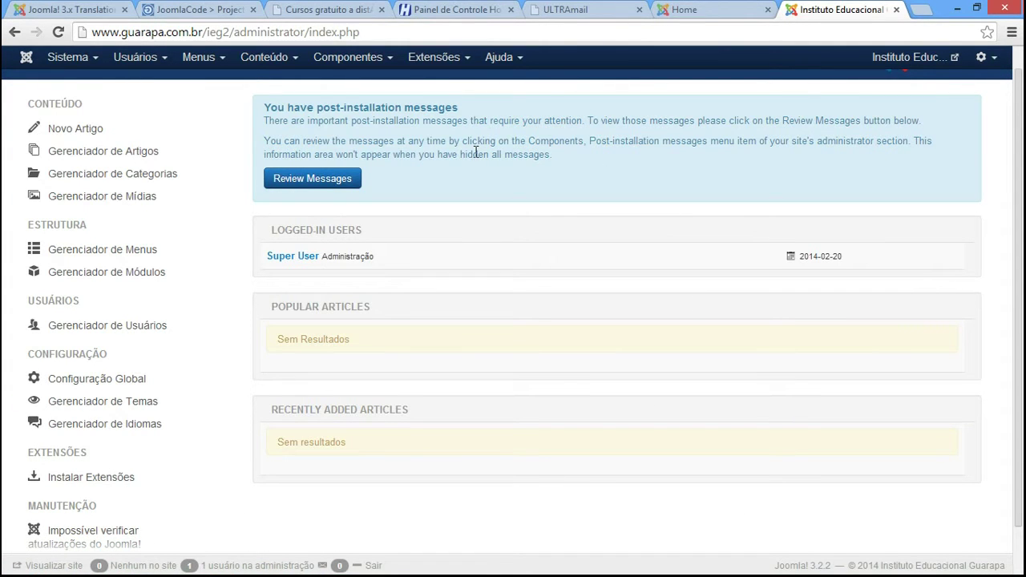
pyautogui.click(426, 63)
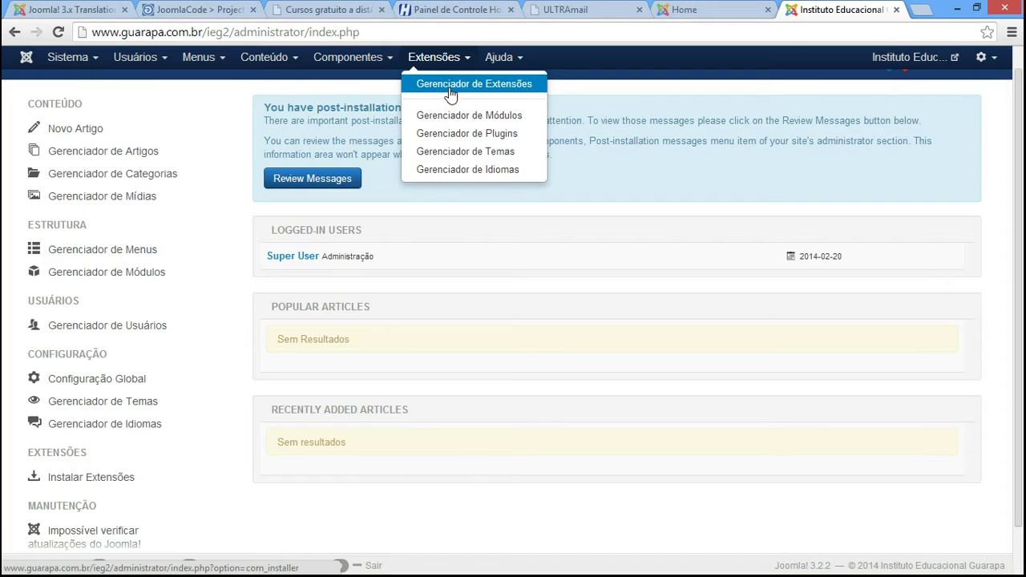
pyautogui.click(450, 93)
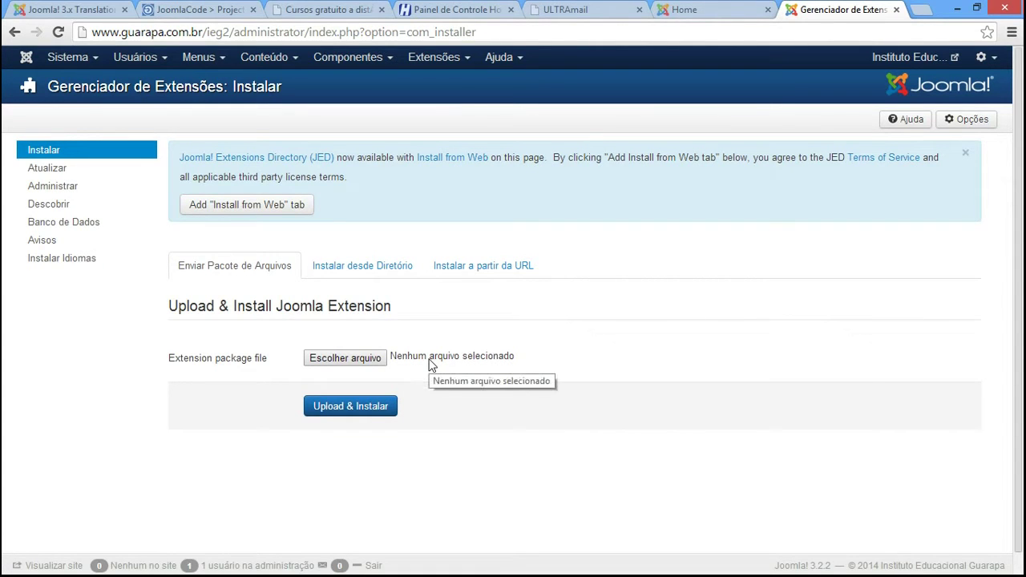
pyautogui.click(429, 59)
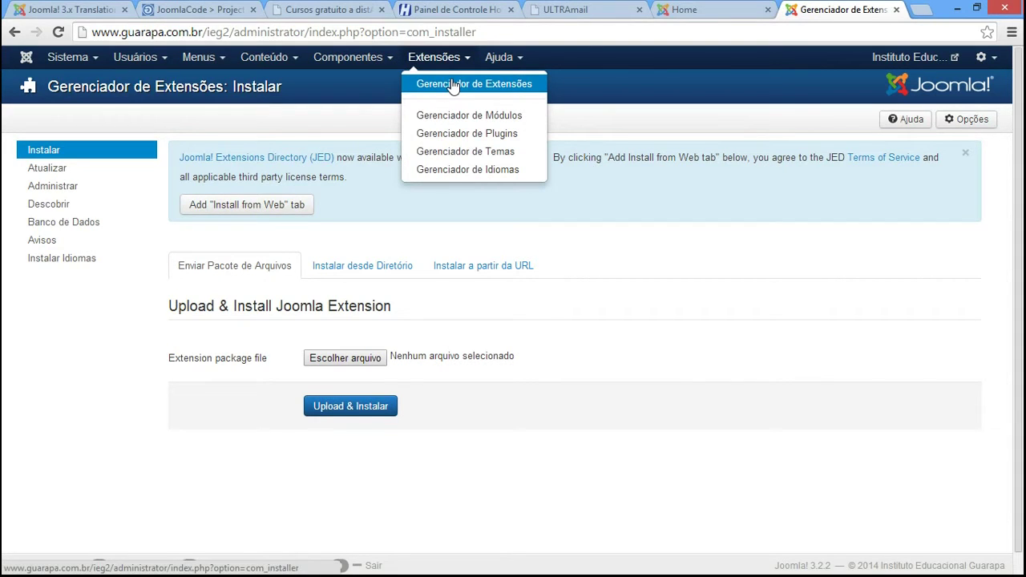
pyautogui.click(454, 86)
# - Upload and install the gantry-4.1.20-bundle extension package, and review the installation details
pyautogui.click(345, 358)
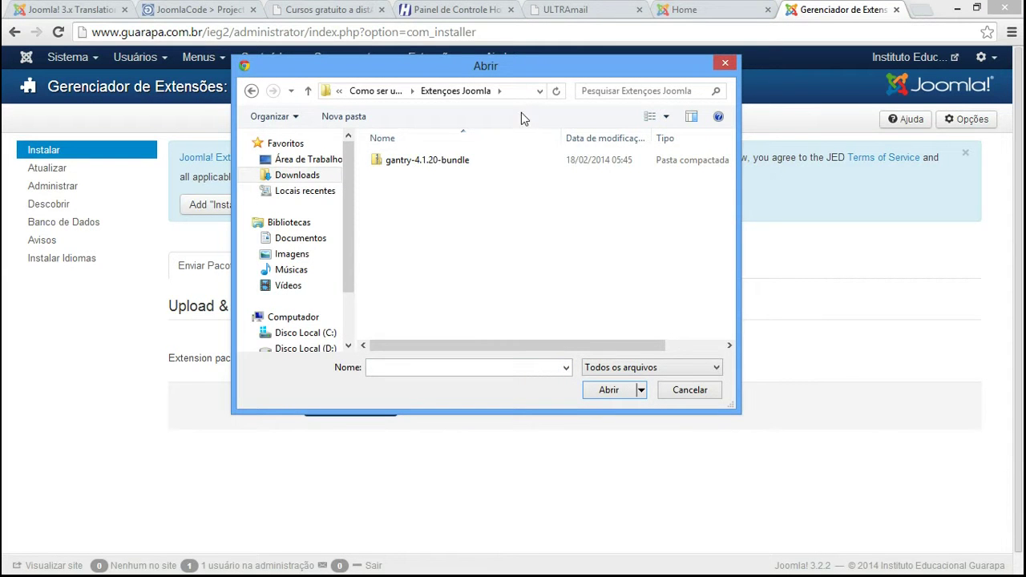
pyautogui.click(419, 163)
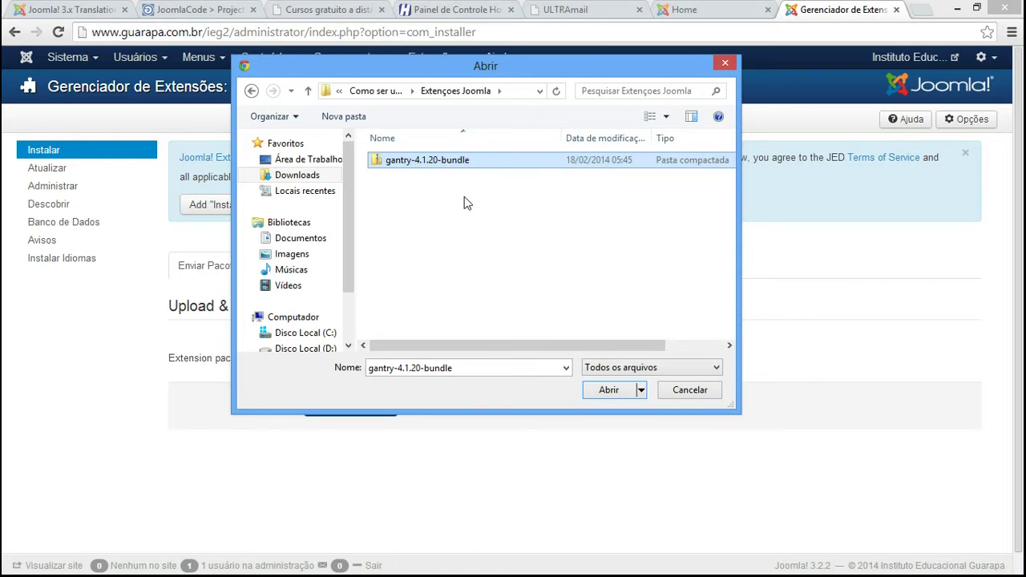
pyautogui.click(611, 392)
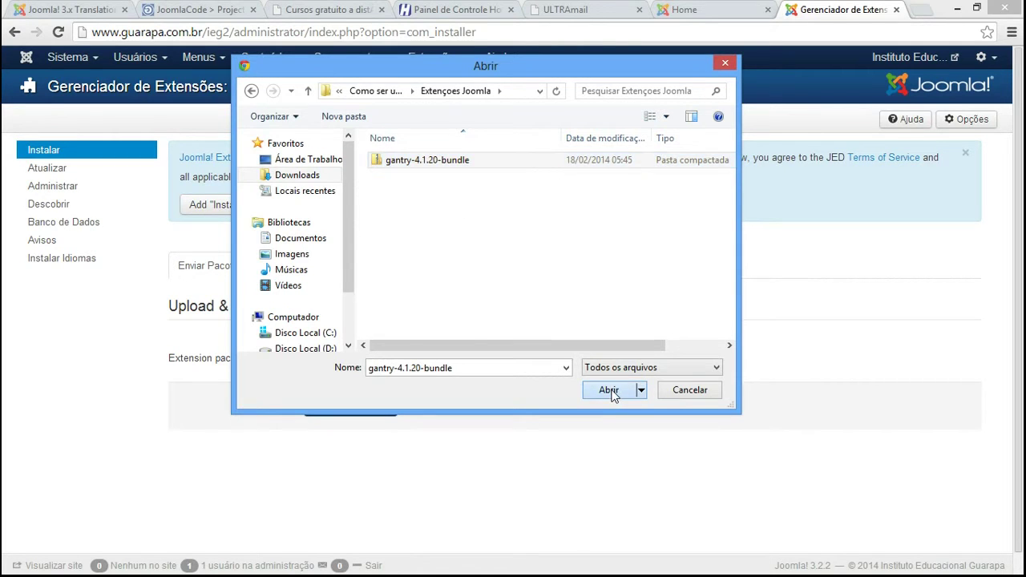
pyautogui.click(351, 417)
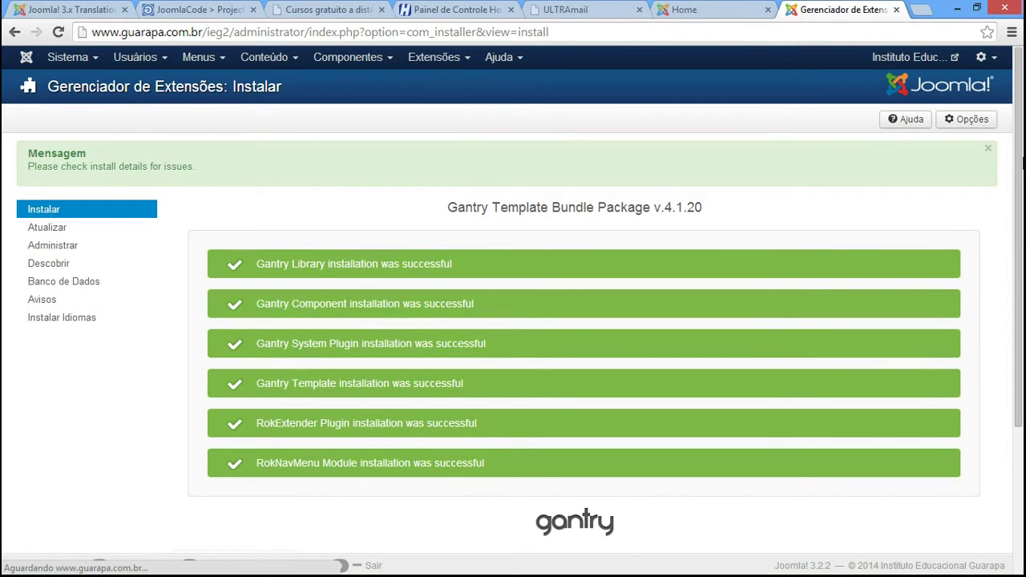
pyautogui.scroll(-2, 1018, 160)
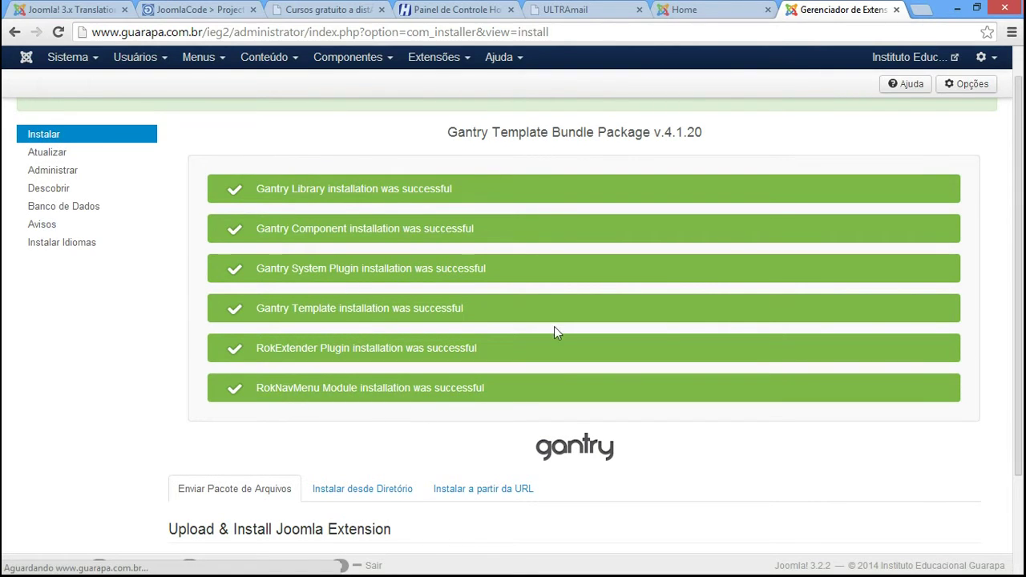
pyautogui.scroll(2, 141, 428)
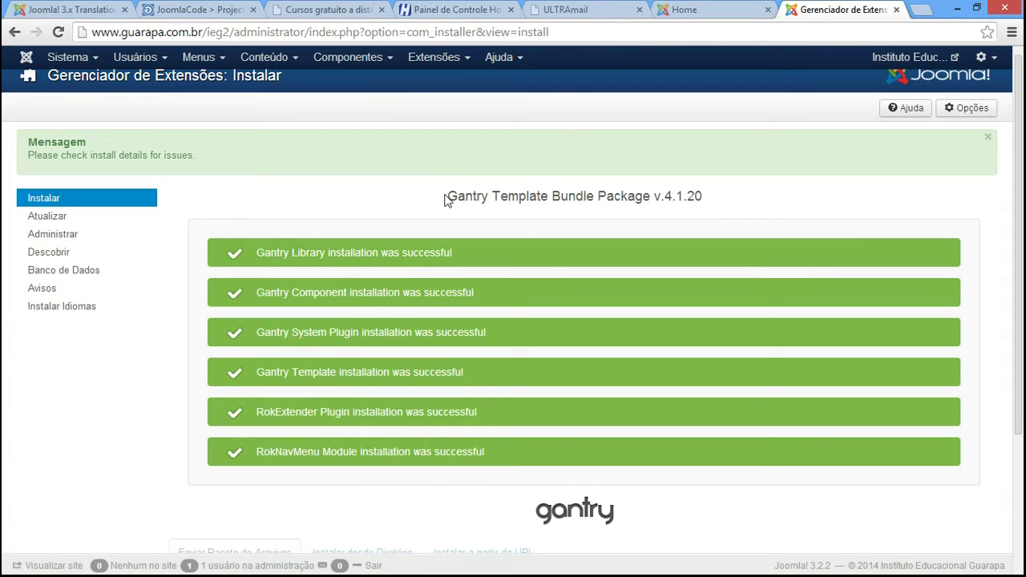
pyautogui.moveTo(447, 197); pyautogui.dragTo(663, 195)
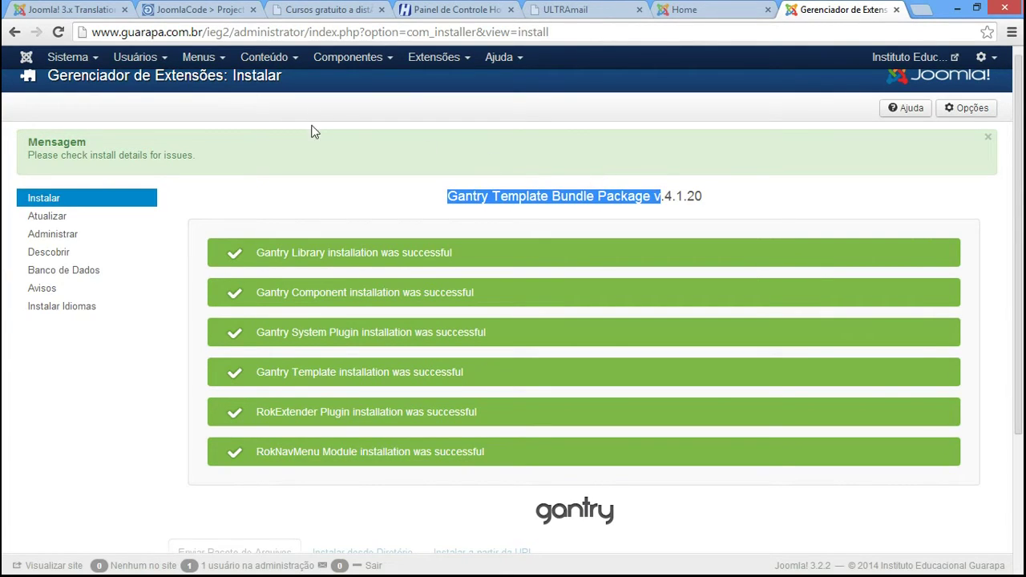
# - Open the template styles list (Gerenciador de Temas) and examine the Gantry and protostar styles
pyautogui.click(430, 61)
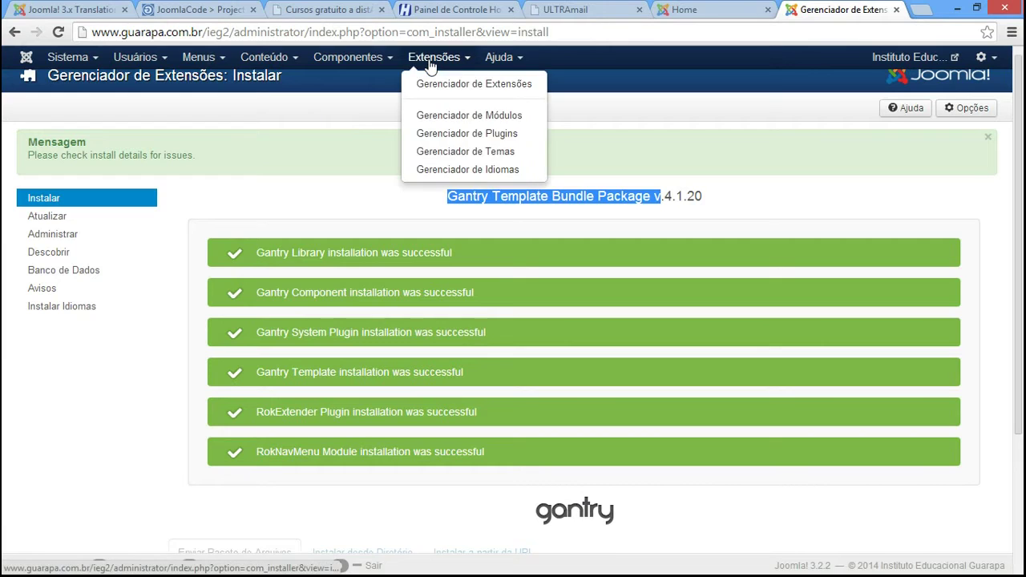
pyautogui.click(460, 154)
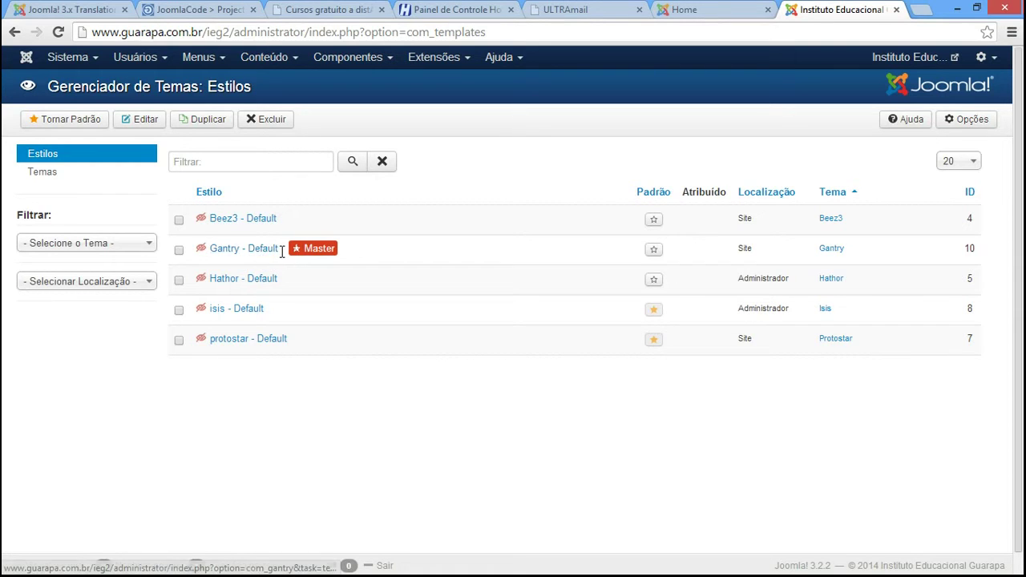
pyautogui.moveTo(282, 251); pyautogui.dragTo(213, 257)
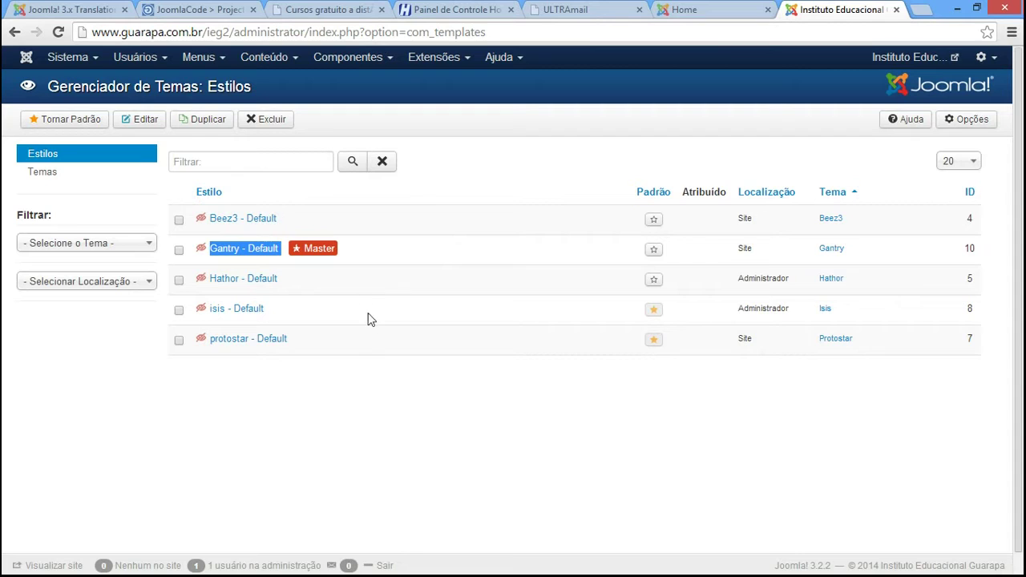
pyautogui.moveTo(877, 343); pyautogui.dragTo(200, 337)
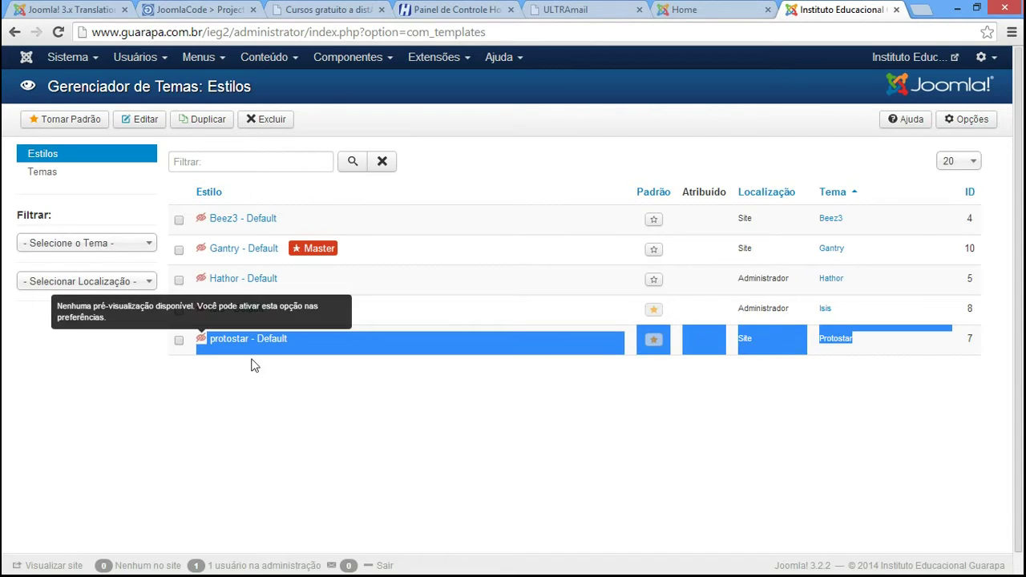
pyautogui.click(533, 443)
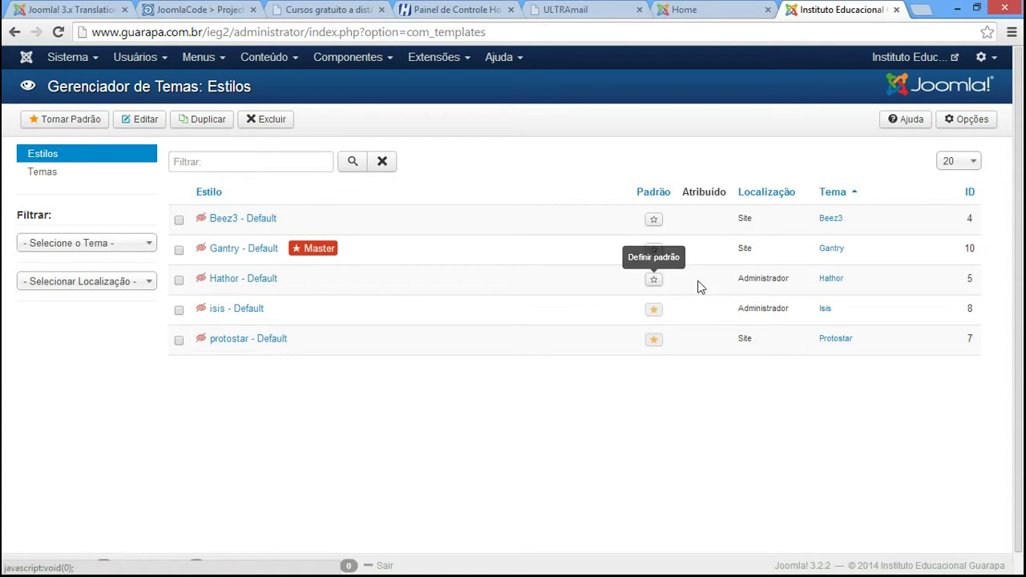
# - Try Hathor as the default administrator style, and make isis the default administrator style again
pyautogui.moveTo(737, 278); pyautogui.dragTo(794, 278)
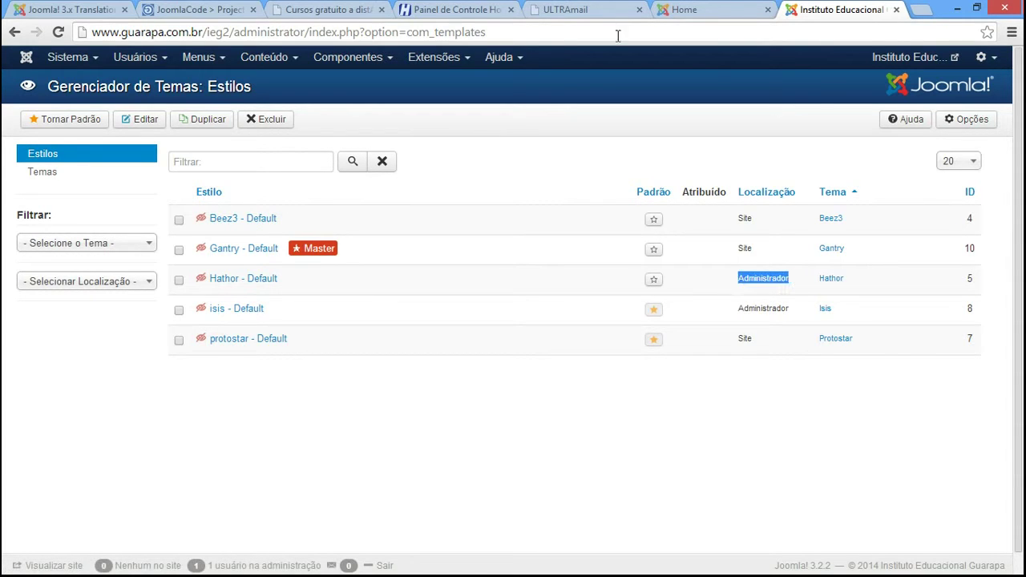
pyautogui.click(525, 548)
pyautogui.click(654, 281)
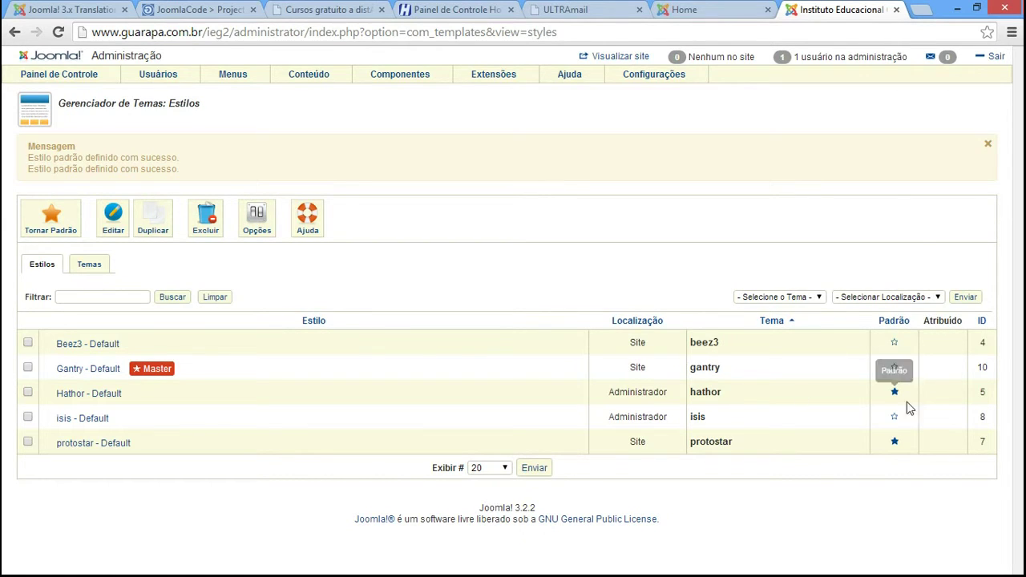
pyautogui.click(895, 418)
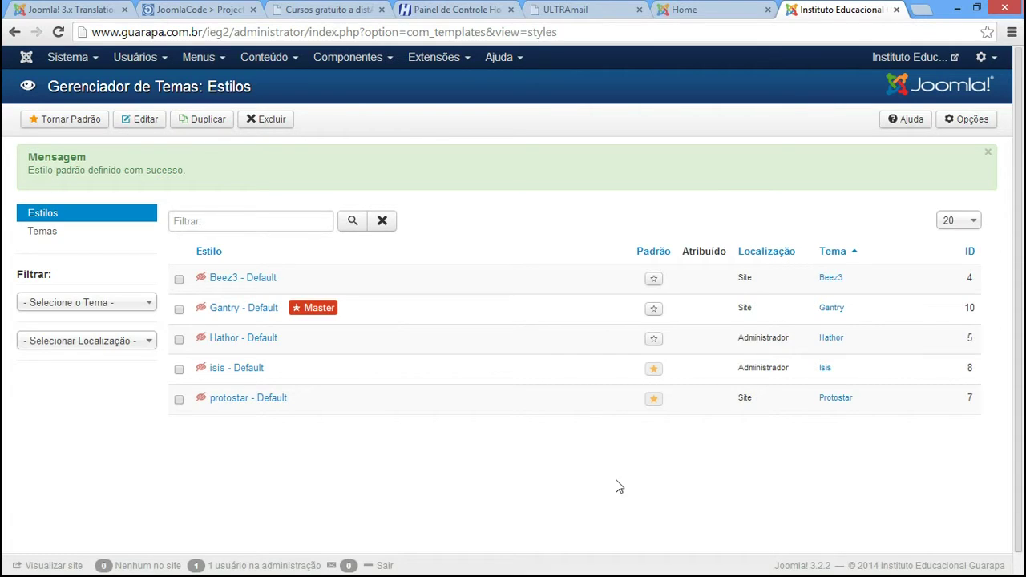
# - Compare the site and administrator styles by location, and set Gantry - Default as the default site style
pyautogui.doubleClick(743, 276)
pyautogui.click(746, 280)
pyautogui.doubleClick(746, 279)
pyautogui.doubleClick(749, 399)
pyautogui.doubleClick(757, 367)
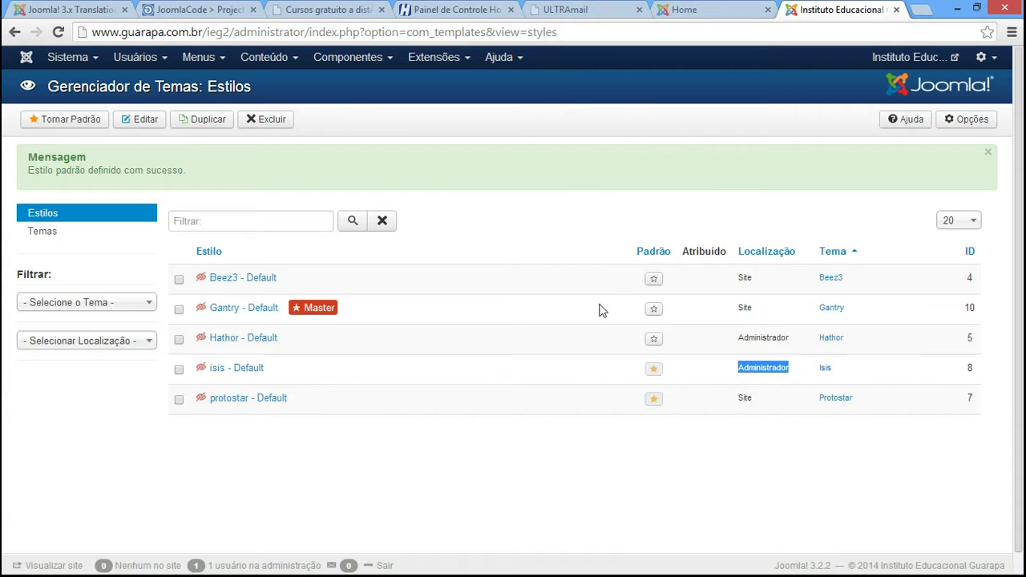
pyautogui.click(718, 315)
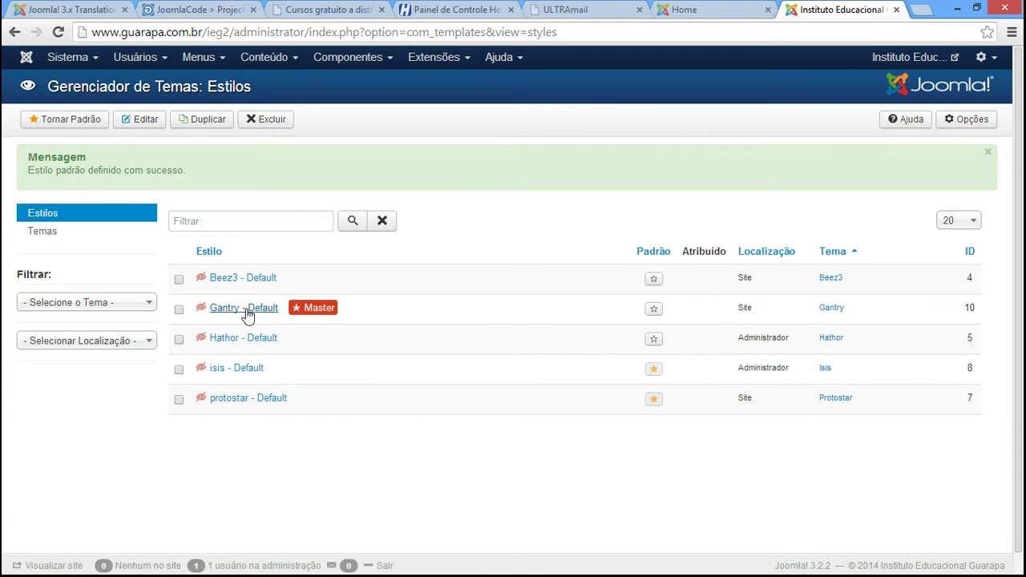
pyautogui.click(654, 311)
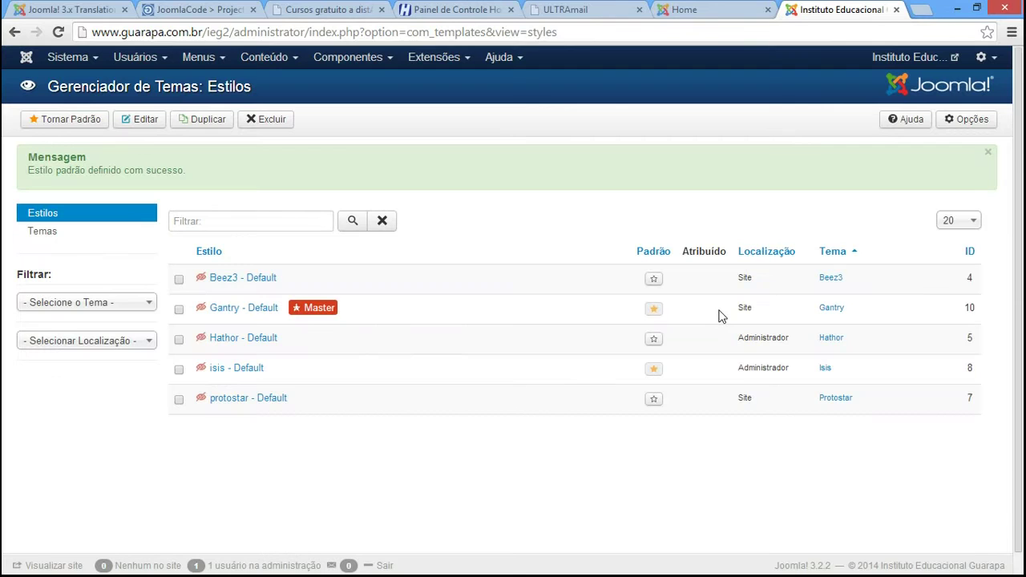
# - Compare the site's home page before and after reloading it, and identify the protostar - Default style in the styles list
pyautogui.click(670, 9)
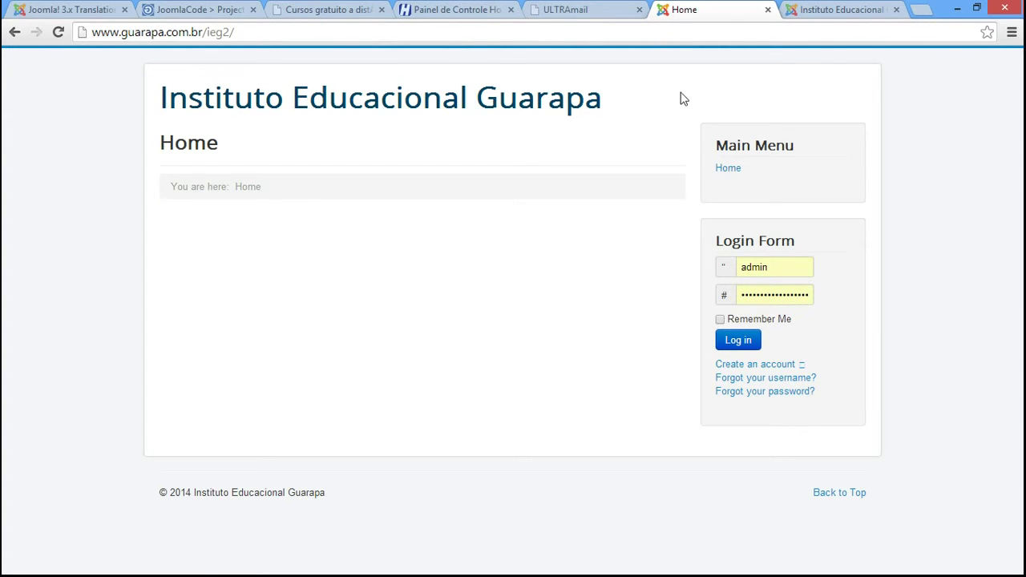
pyautogui.click(796, 13)
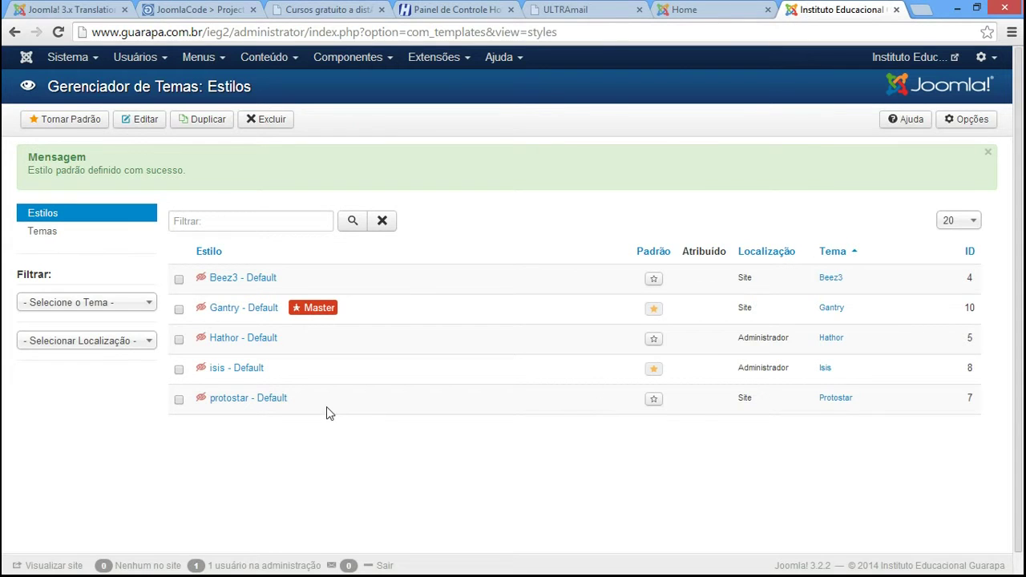
pyautogui.moveTo(772, 401); pyautogui.dragTo(201, 391)
pyautogui.click(345, 471)
pyautogui.click(677, 9)
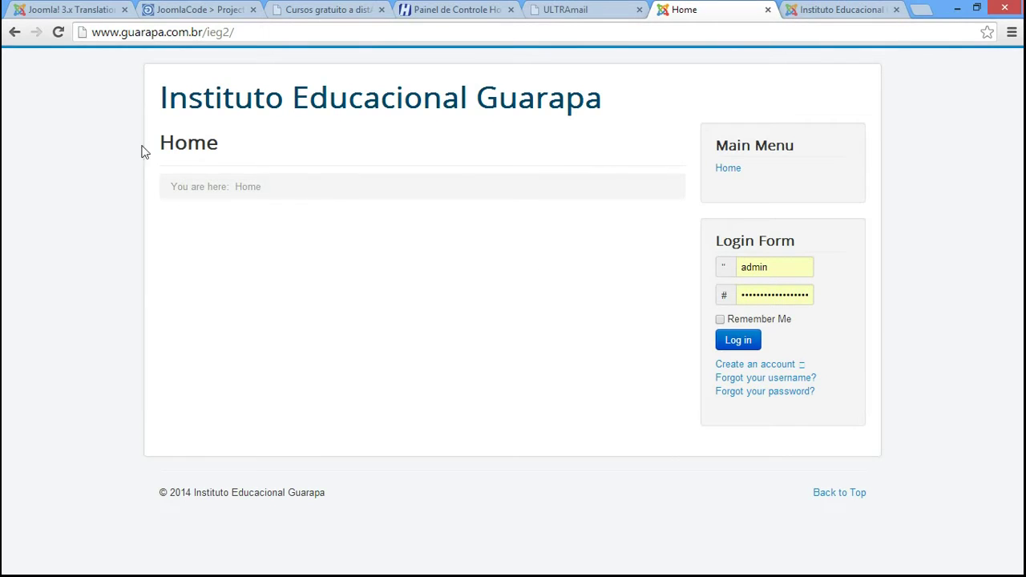
pyautogui.click(58, 33)
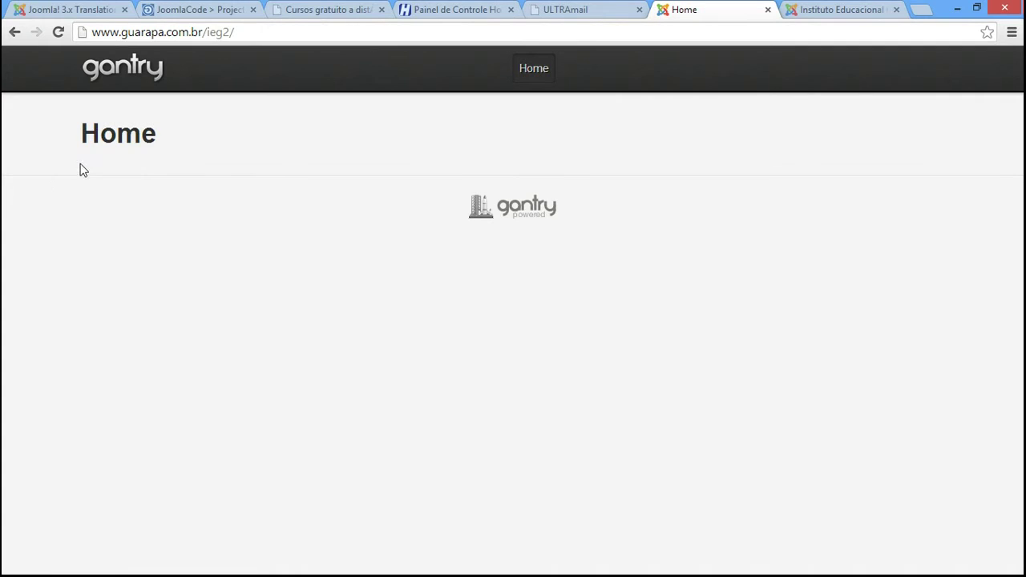
pyautogui.moveTo(82, 135); pyautogui.dragTo(170, 135)
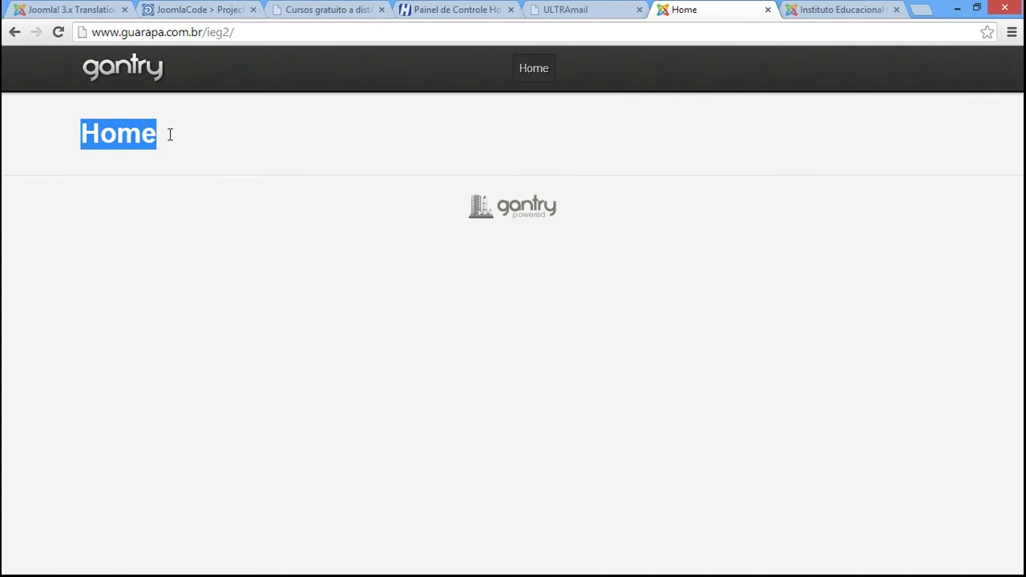
pyautogui.click(202, 163)
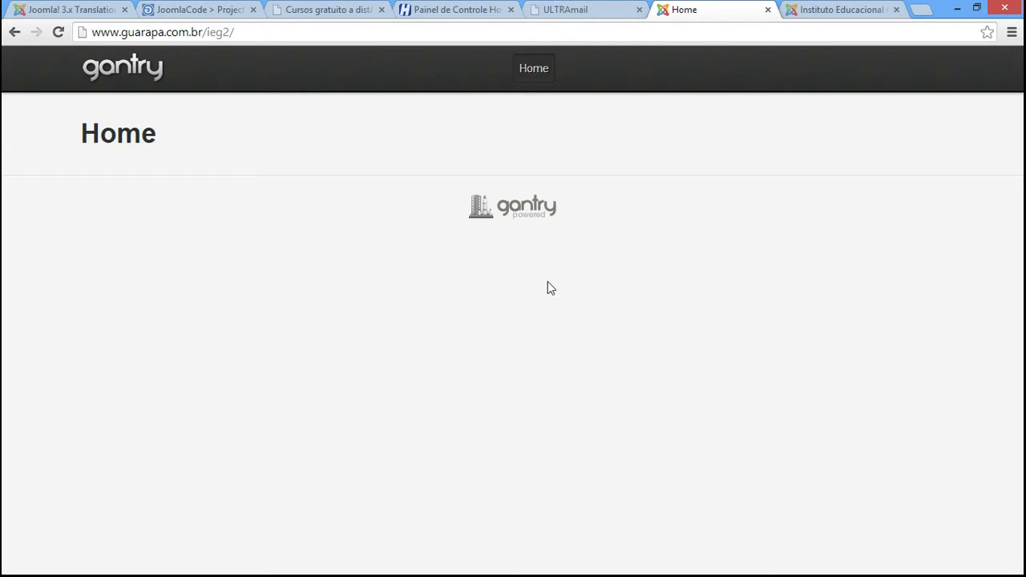
# - Open the Gantry - Default style for editing and review its overview information
pyautogui.click(852, 6)
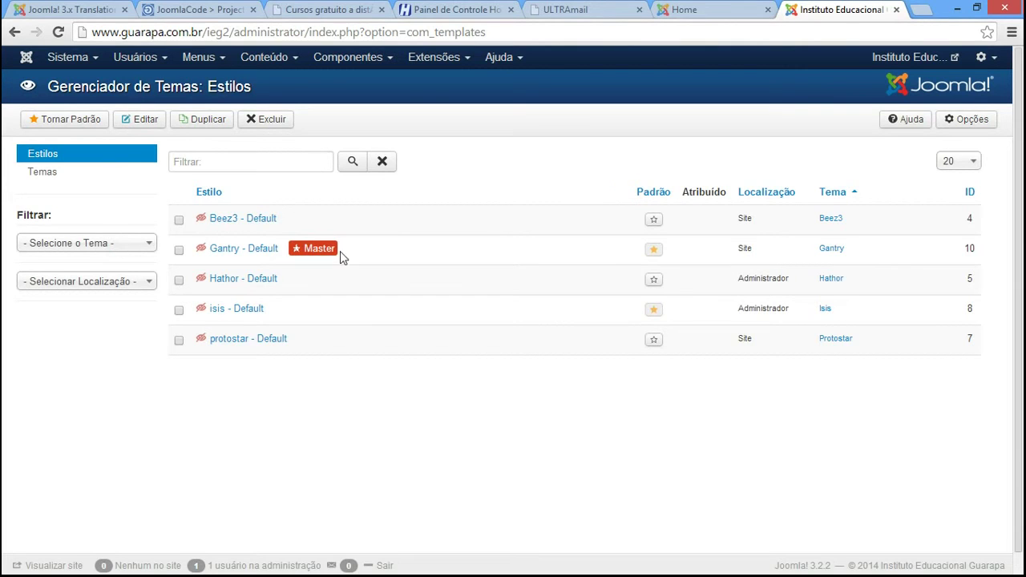
pyautogui.click(217, 249)
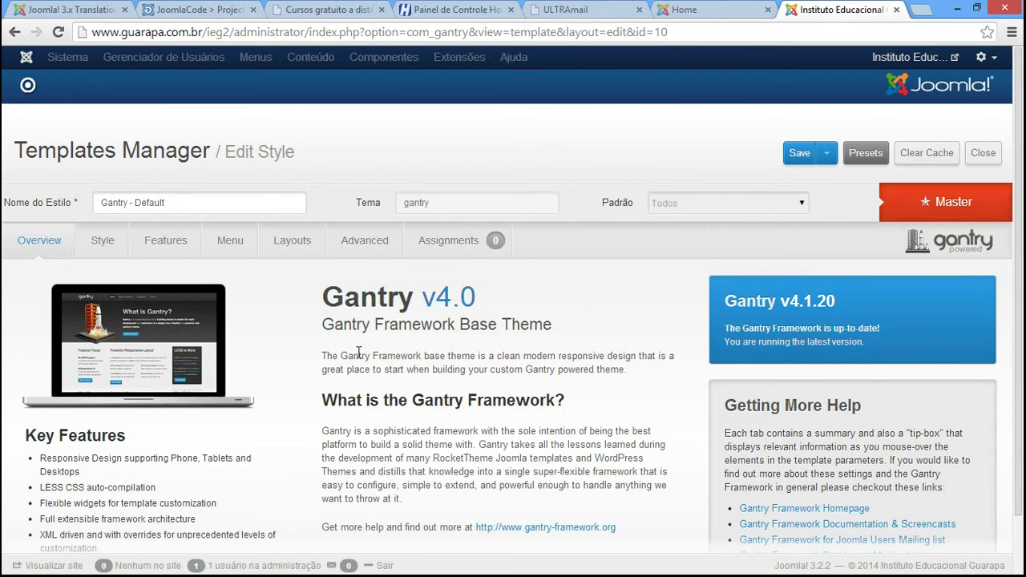
pyautogui.scroll(-2, 84, 183)
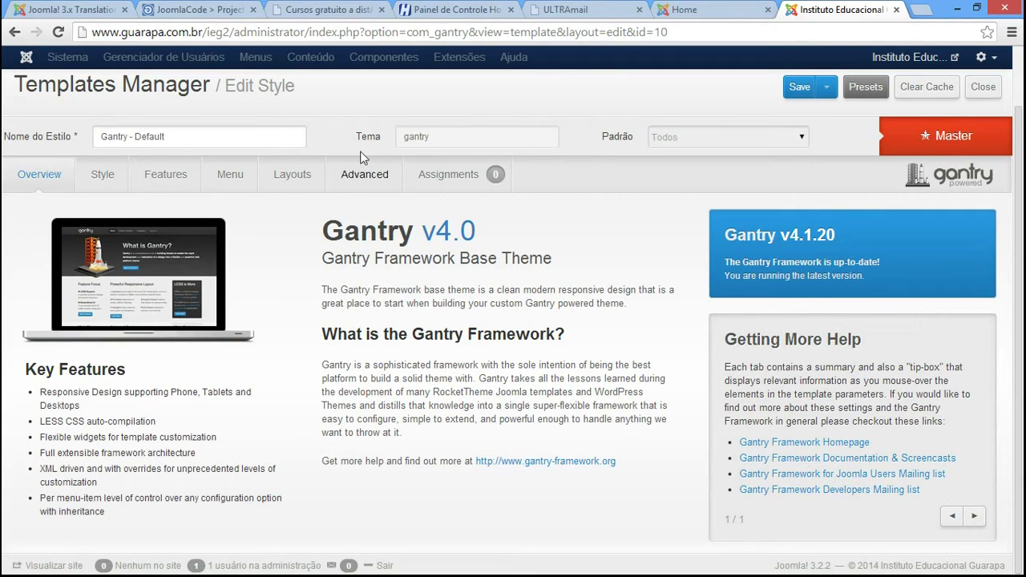
# - In the Gantry style settings, check the current logo on the site and set the logo type to Custom
pyautogui.click(100, 176)
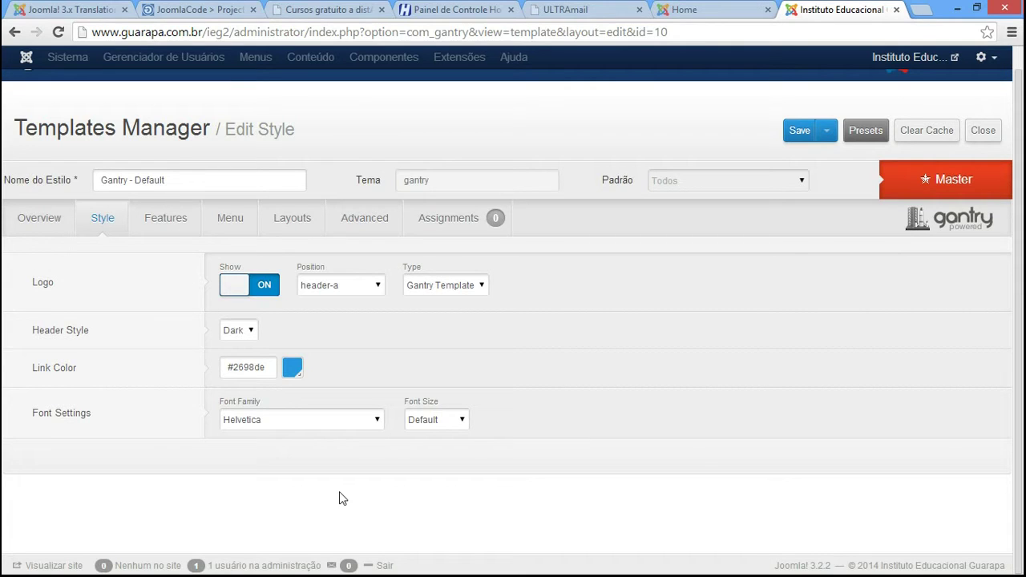
pyautogui.moveTo(139, 293)
pyautogui.click(687, 9)
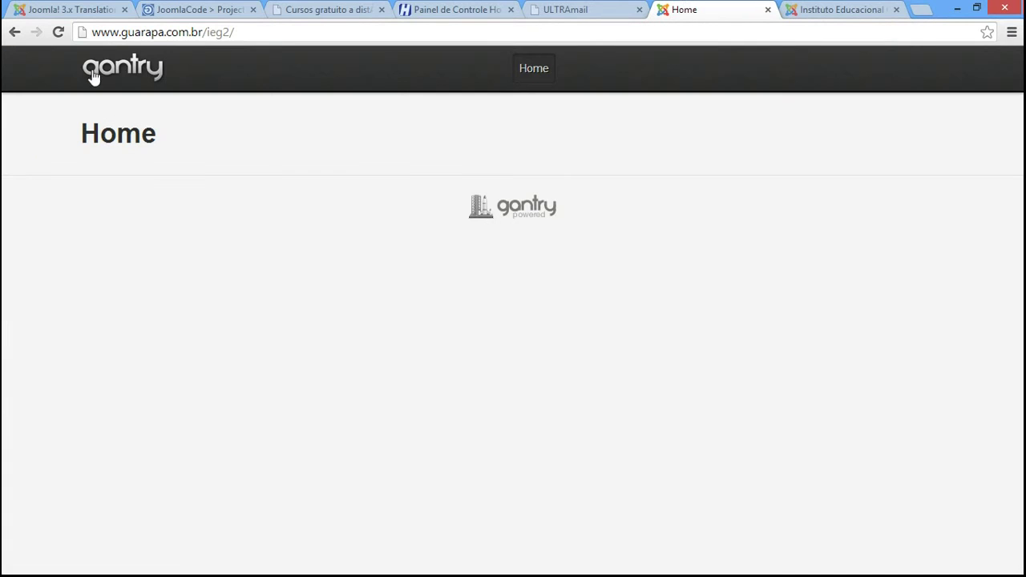
pyautogui.click(830, 16)
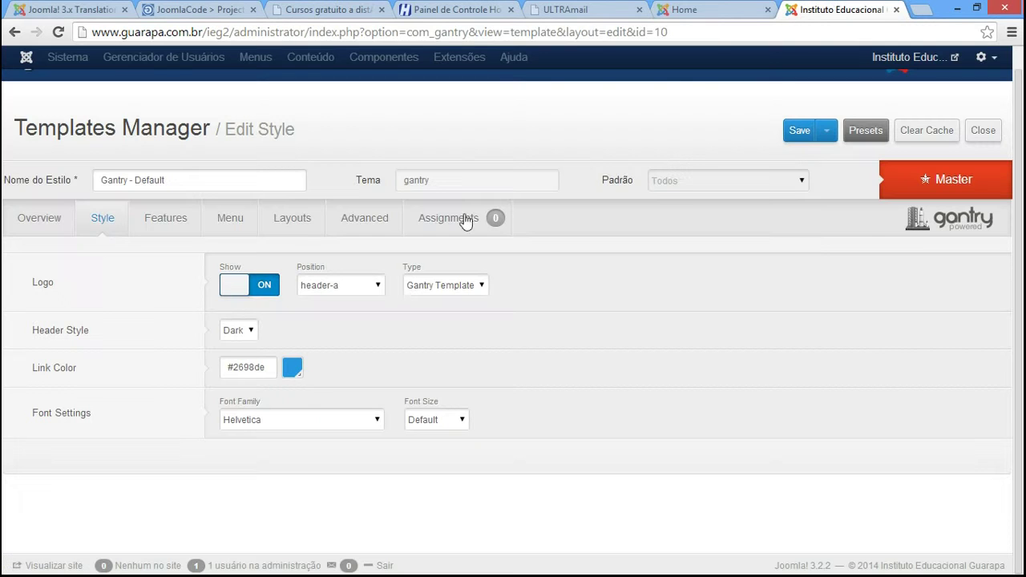
pyautogui.click(482, 292)
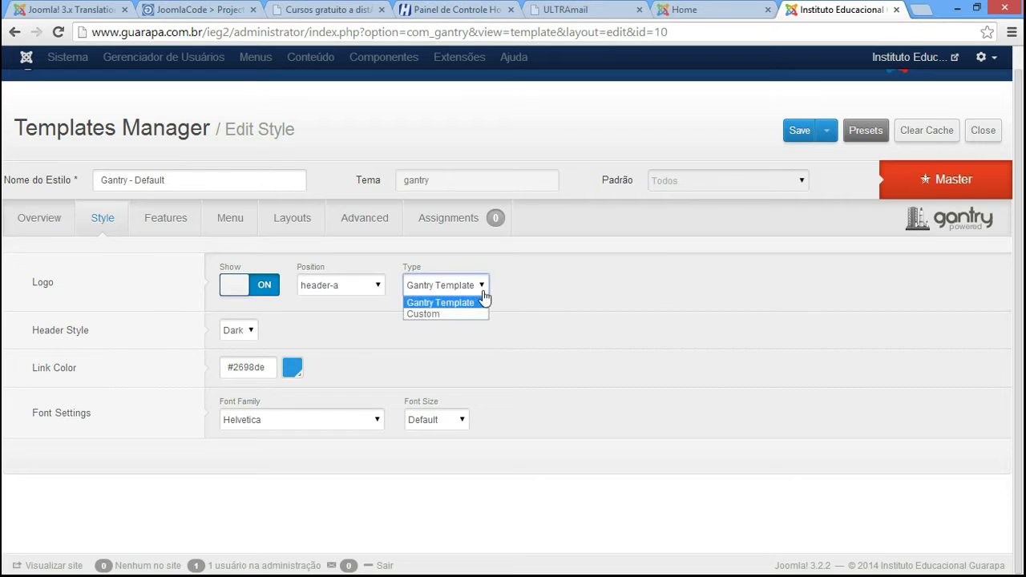
pyautogui.click(425, 314)
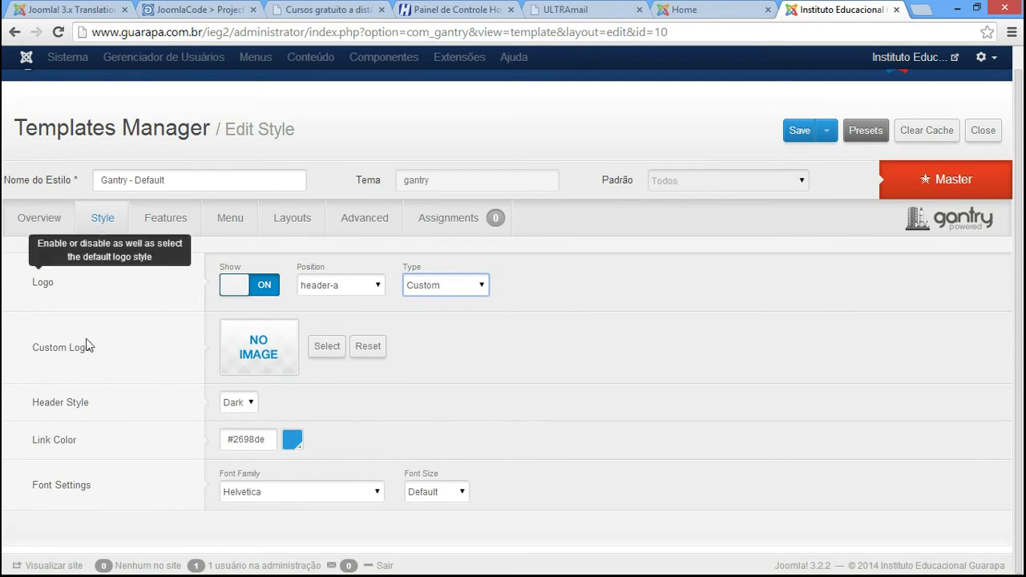
# - Switch to File Explorer, preview the logo-ieg-instituto-educacional-guarapa-cursos-gratuitos-a-distancia image, and check its full name and dimensions
pyautogui.click(129, 562)
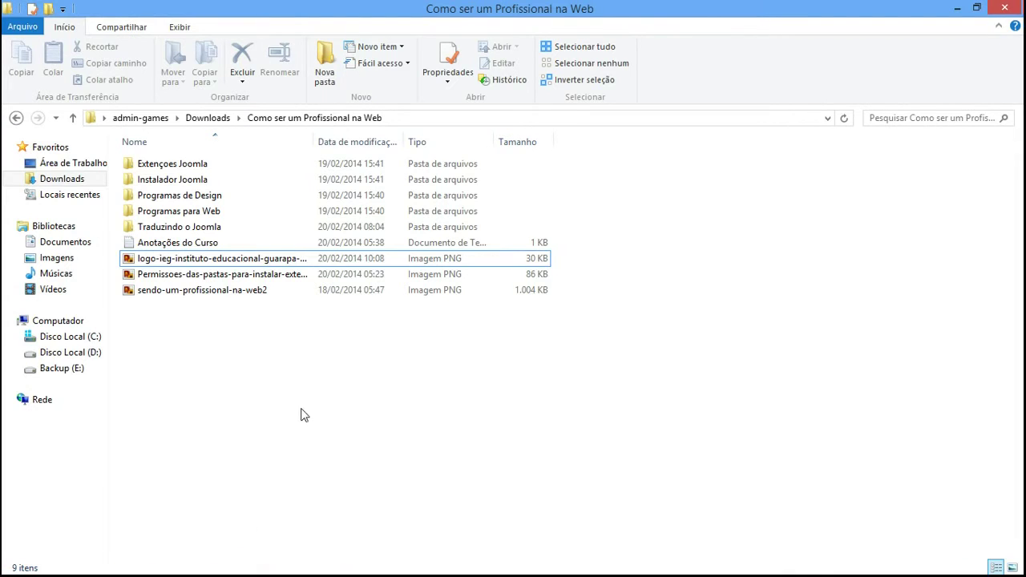
pyautogui.doubleClick(259, 260)
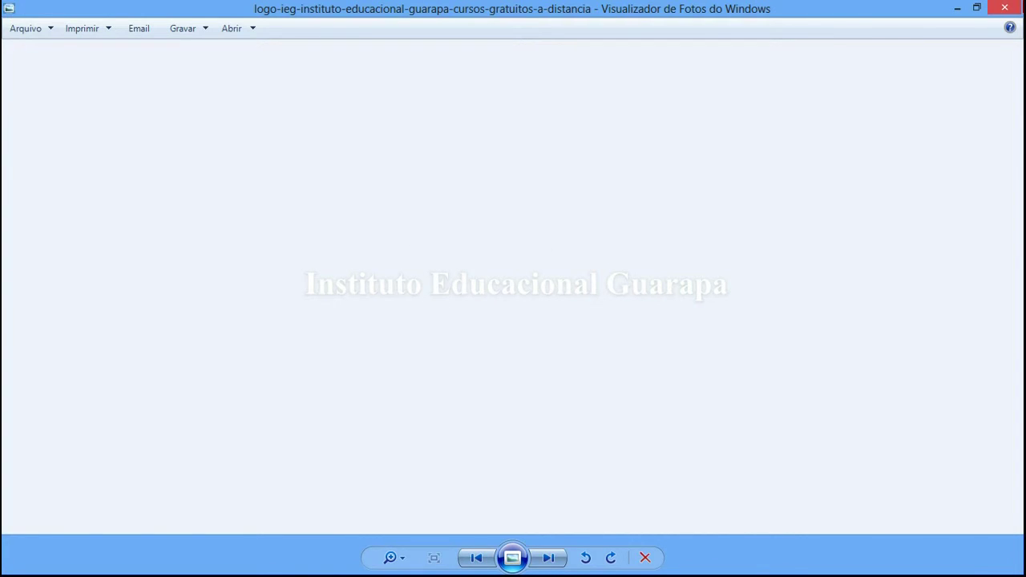
pyautogui.hotkey('alt', 'F4')
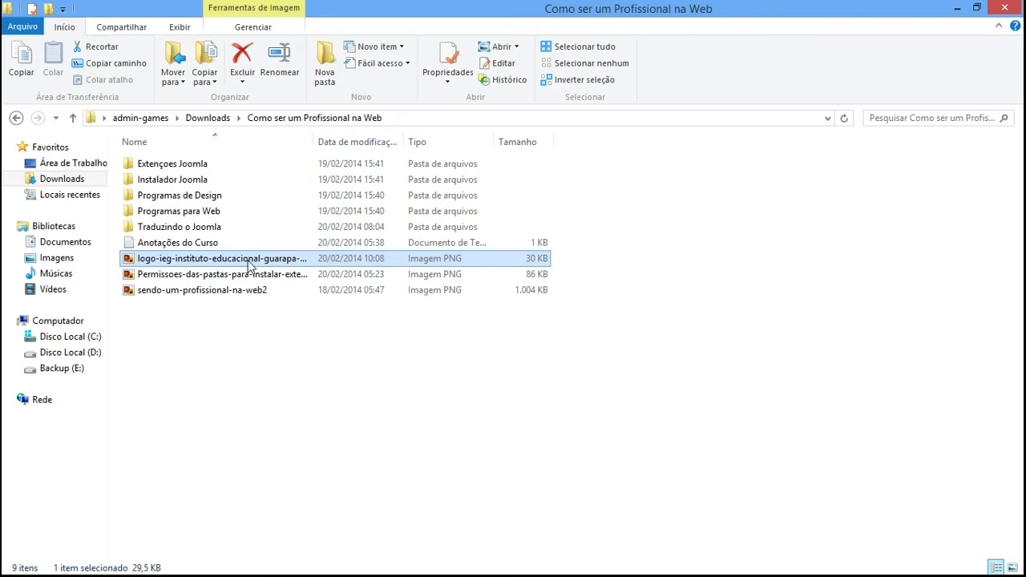
pyautogui.moveTo(312, 141); pyautogui.dragTo(476, 142)
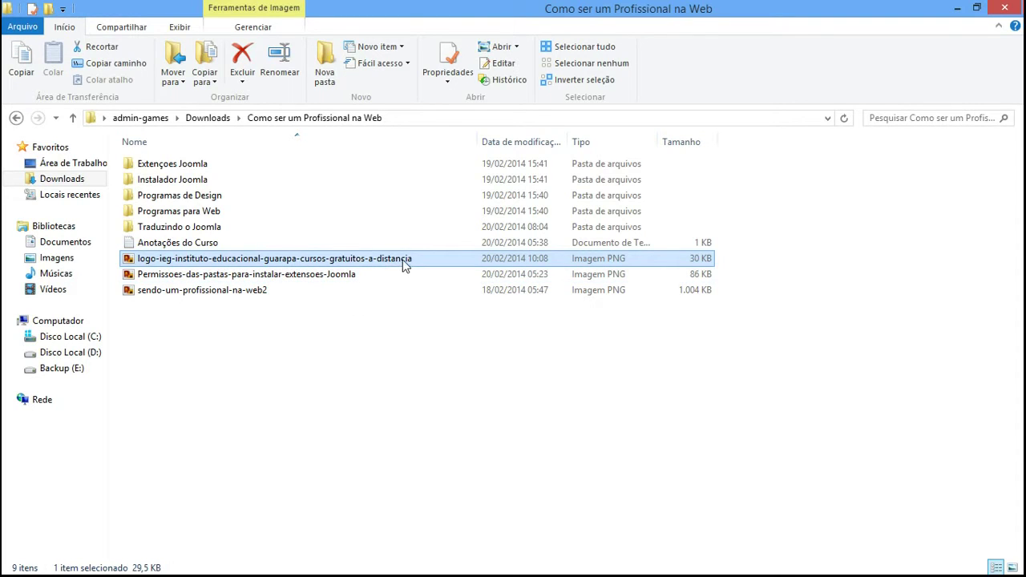
pyautogui.moveTo(403, 266)
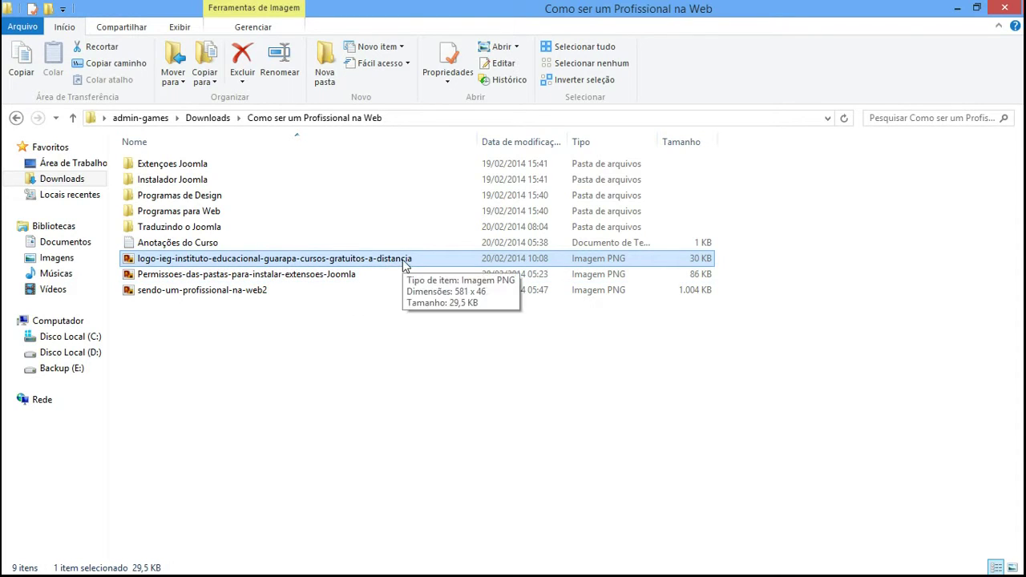
pyautogui.click(168, 382)
# - Examine the hyphenated wording of the logo's file name by highlighting it up to "guarapa", leaving the name as is
pyautogui.click(190, 264)
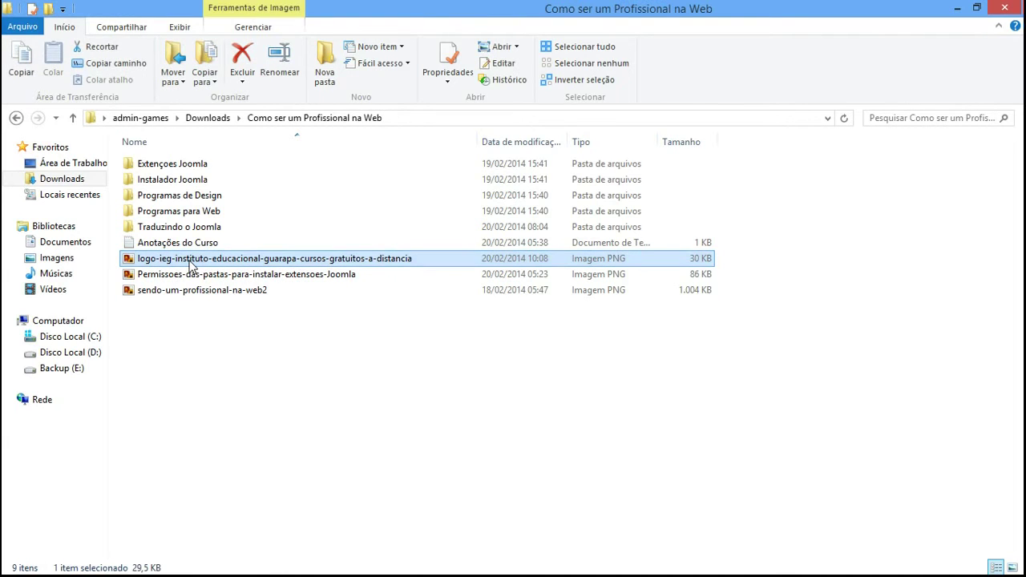
pyautogui.click(171, 264)
pyautogui.click(159, 258)
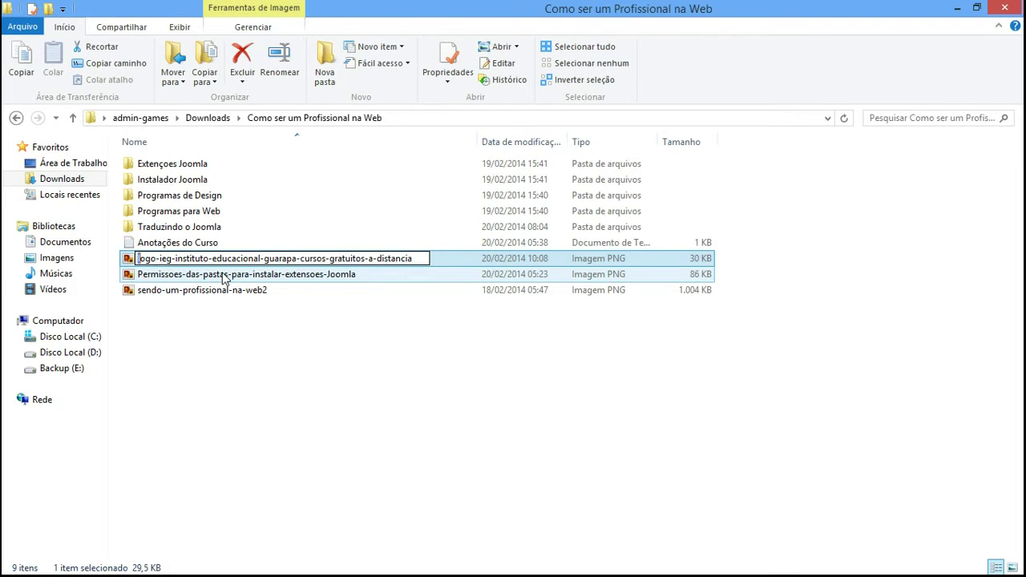
pyautogui.hotkey('shift', 'Right')
pyautogui.hotkey('shift', 'Right')
pyautogui.hotkey('shift', 'Right')
pyautogui.hotkey('shift', 'Right')
pyautogui.hotkey('shift', 'Right')
pyautogui.hotkey('shift', 'Right')
pyautogui.hotkey('shift', 'Right')
pyautogui.hotkey('shift', 'Right')
pyautogui.hotkey('shift', 'Right')
pyautogui.hotkey('shift', 'Right')
pyautogui.hotkey('shift', 'Right')
pyautogui.hotkey('shift', 'Right')
pyautogui.hotkey('shift', 'Right')
pyautogui.hotkey('shift', 'Right')
pyautogui.hotkey('shift', 'Right')
pyautogui.hotkey('shift', 'Right')
pyautogui.hotkey('shift', 'Right')
pyautogui.hotkey('shift', 'Right')
pyautogui.hotkey('shift', 'Right')
pyautogui.hotkey('shift', 'Right')
pyautogui.hotkey('shift', 'Left')
pyautogui.hotkey('shift', 'Left')
pyautogui.hotkey('shift', 'Left')
pyautogui.hotkey('shift', 'Left')
pyautogui.hotkey('shift', 'Left')
pyautogui.hotkey('shift', 'Left')
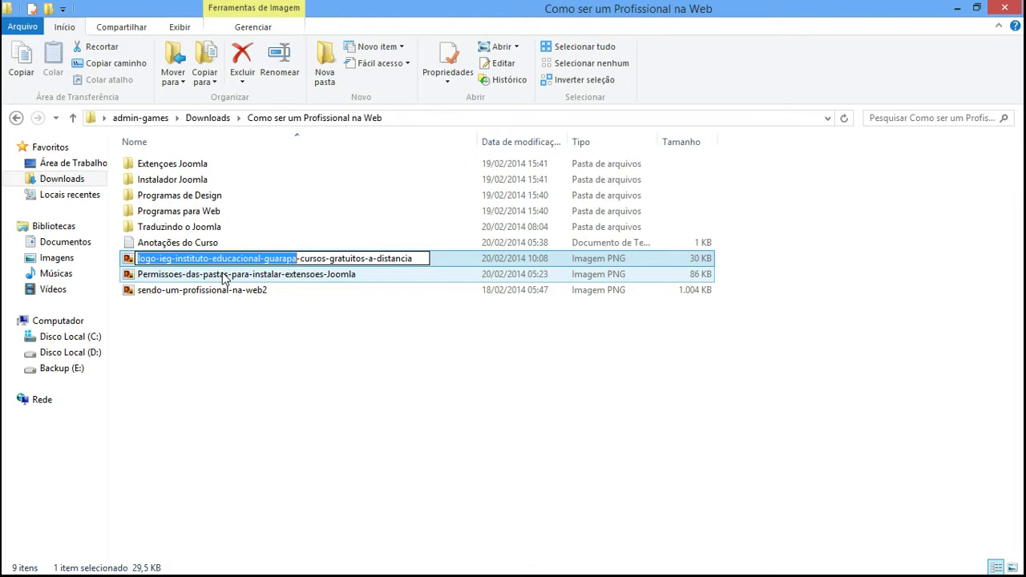
pyautogui.click(247, 364)
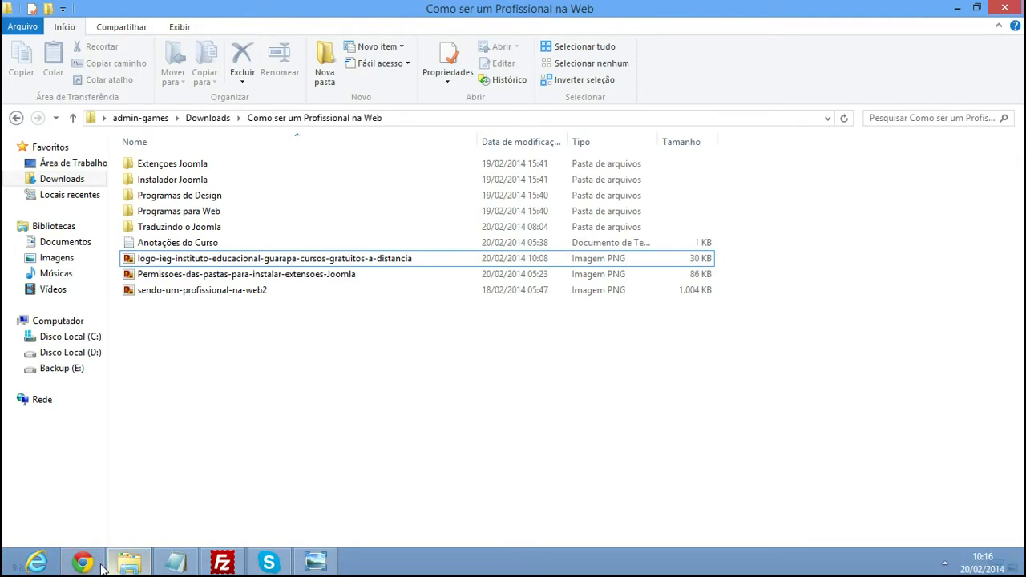
# - Try a space instead of the hyphen after "logo" in the logo's file name, and restore the hyphen
pyautogui.click(82, 567)
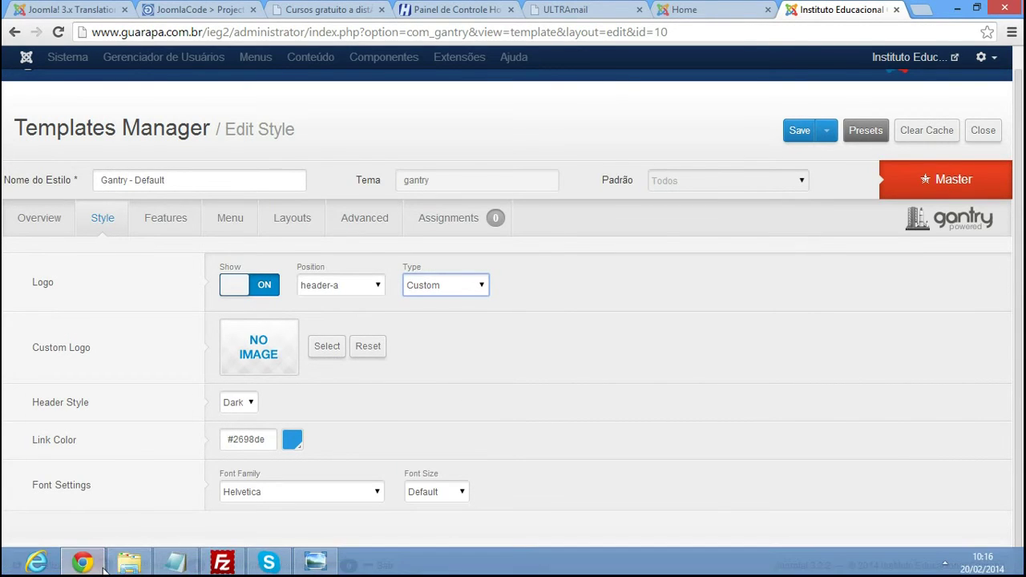
pyautogui.click(128, 562)
pyautogui.click(179, 274)
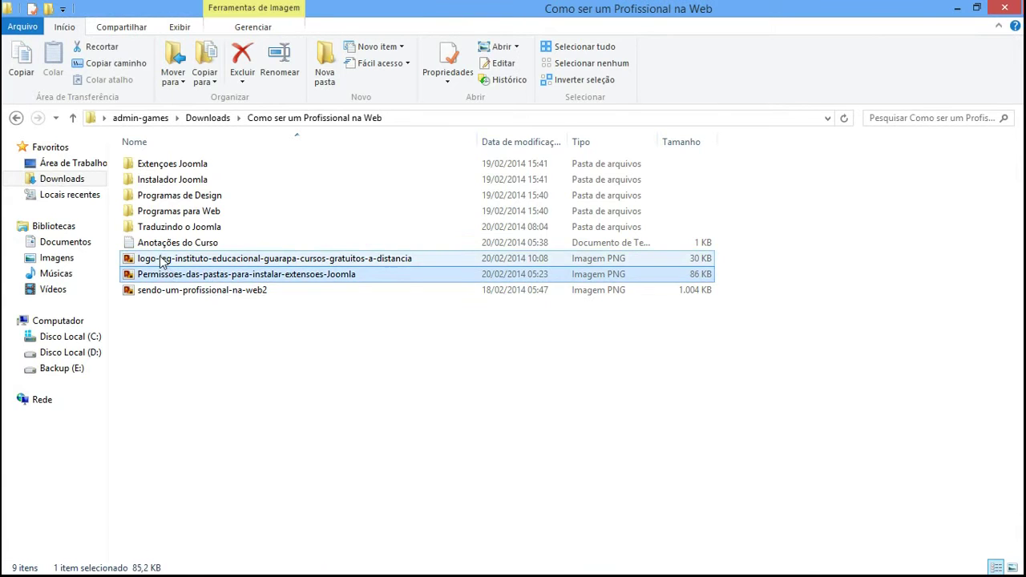
pyautogui.click(162, 261)
pyautogui.press('F2')
pyautogui.press('Home')
pyautogui.hotkey('ctrl', 'Right')
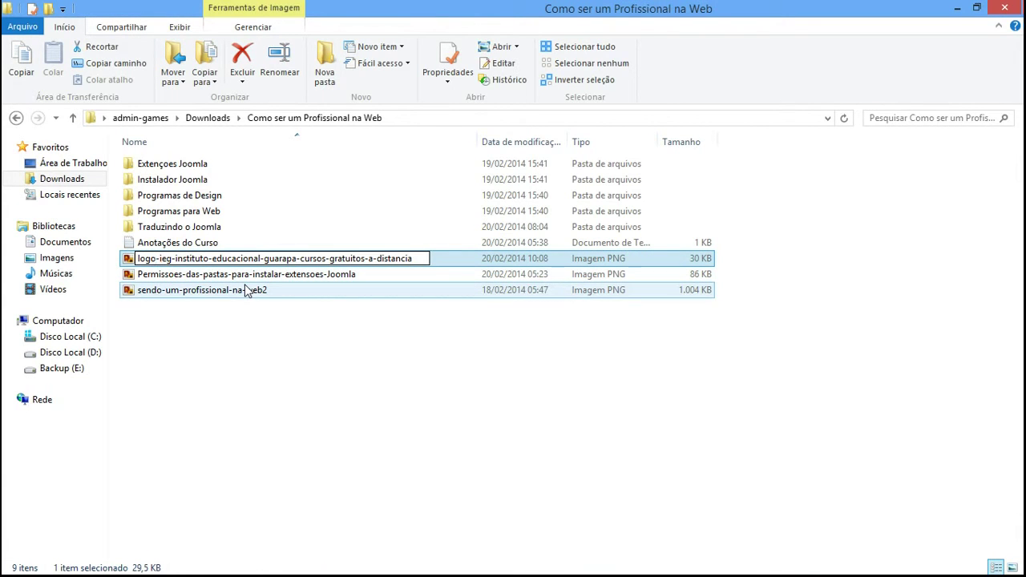
pyautogui.write('_')
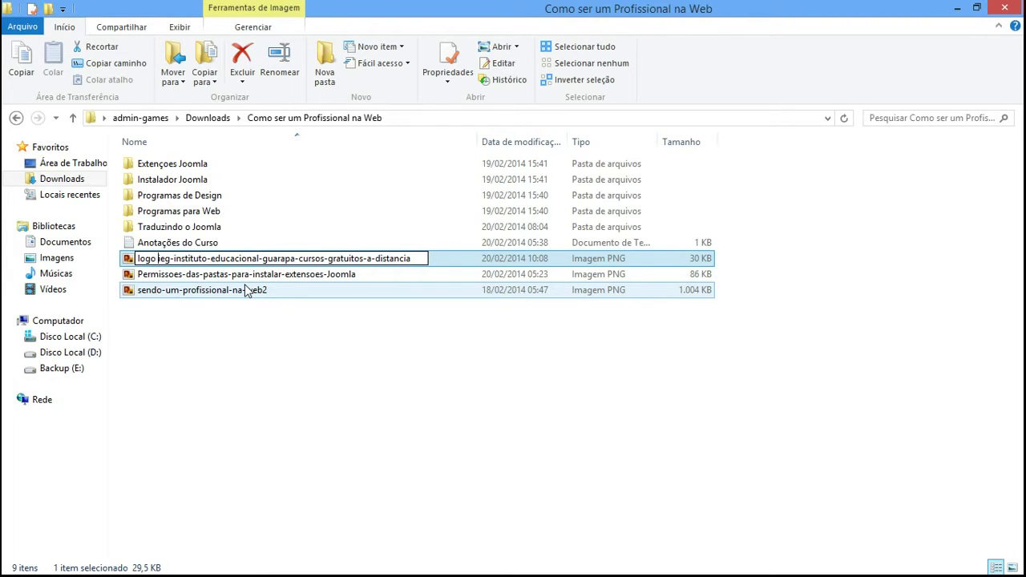
pyautogui.write(' c')
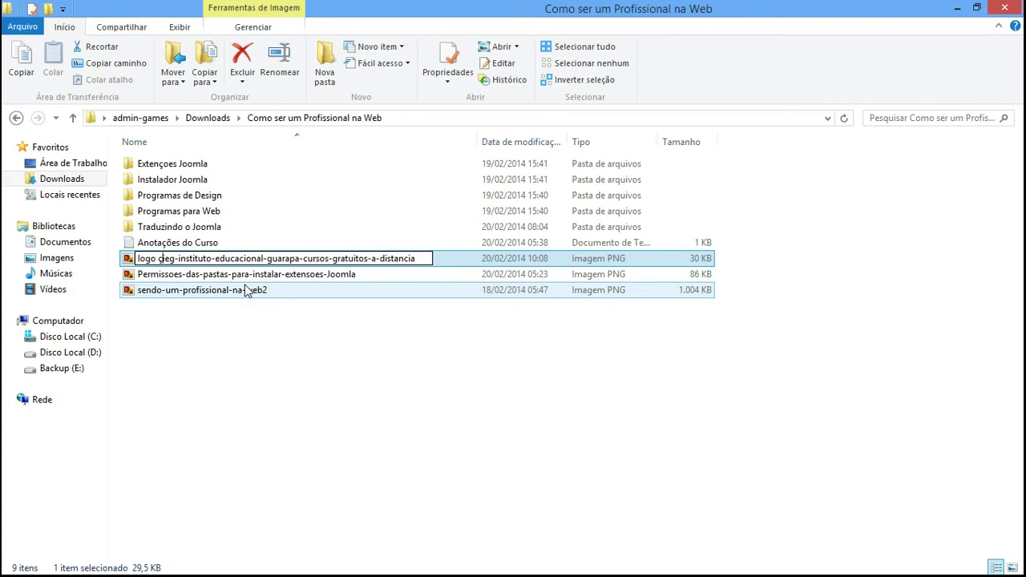
pyautogui.press('Delete')
pyautogui.press('BackSpace')
pyautogui.press('BackSpace')
pyautogui.write('-i')
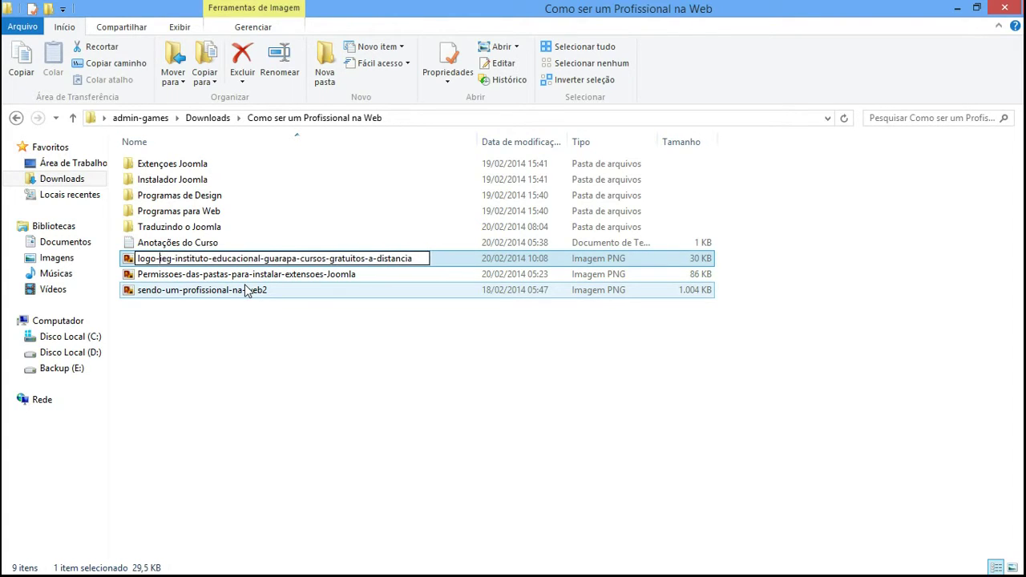
pyautogui.click(257, 372)
pyautogui.click(194, 258)
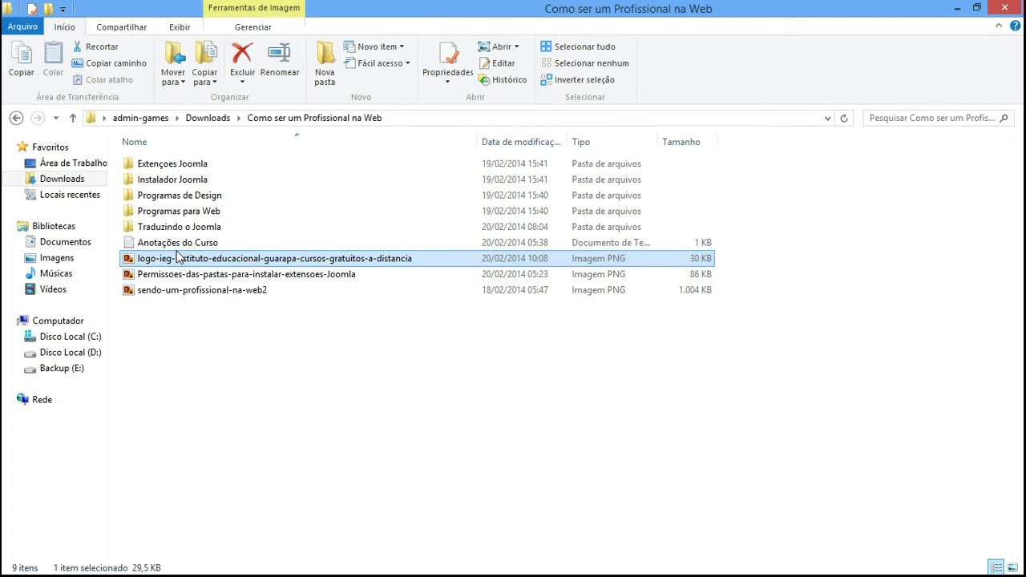
# - Switch back to Chrome, open the image selection for the custom logo, and browse its root folder
pyautogui.click(100, 566)
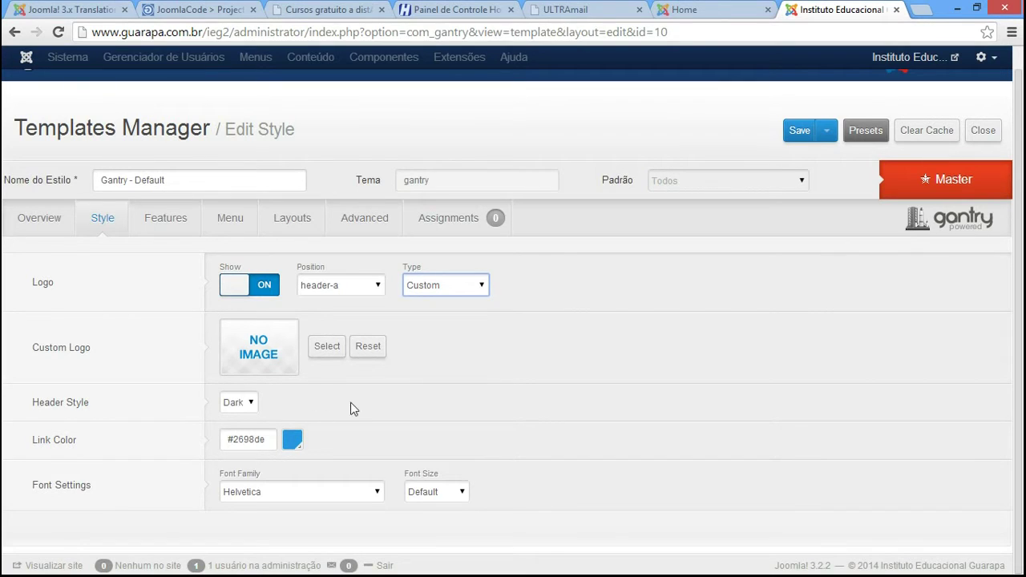
pyautogui.click(325, 351)
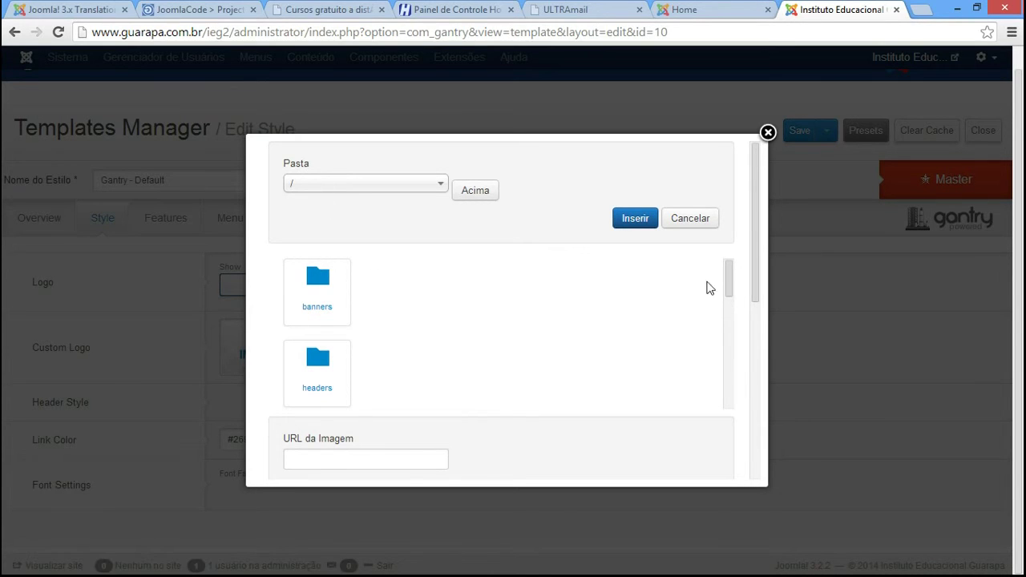
pyautogui.moveTo(726, 276); pyautogui.dragTo(735, 248)
# - Switch to FileZilla and open the site's remote images folder, /www/ieg2/images
pyautogui.click(222, 566)
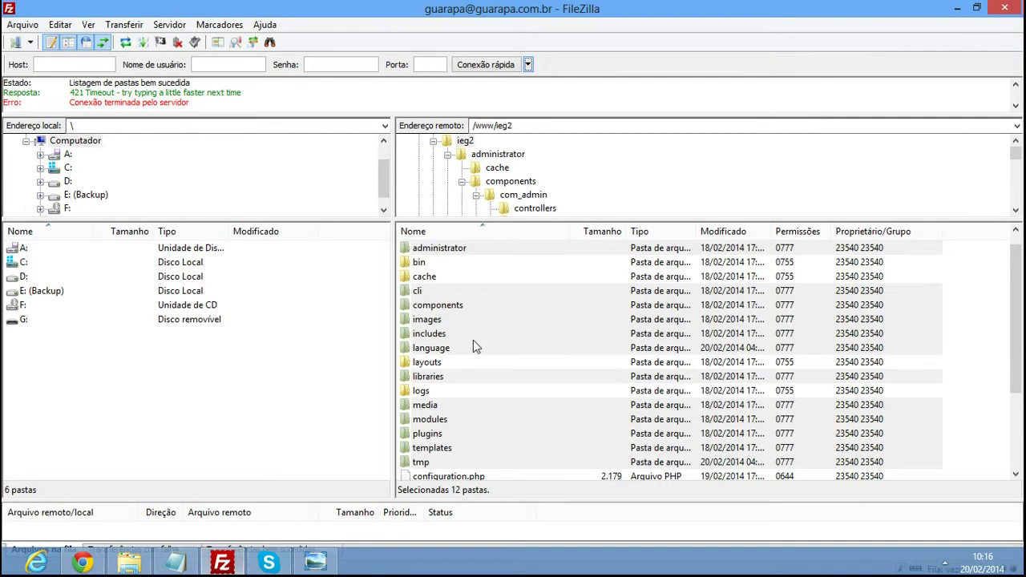
pyautogui.click(483, 277)
pyautogui.click(444, 322)
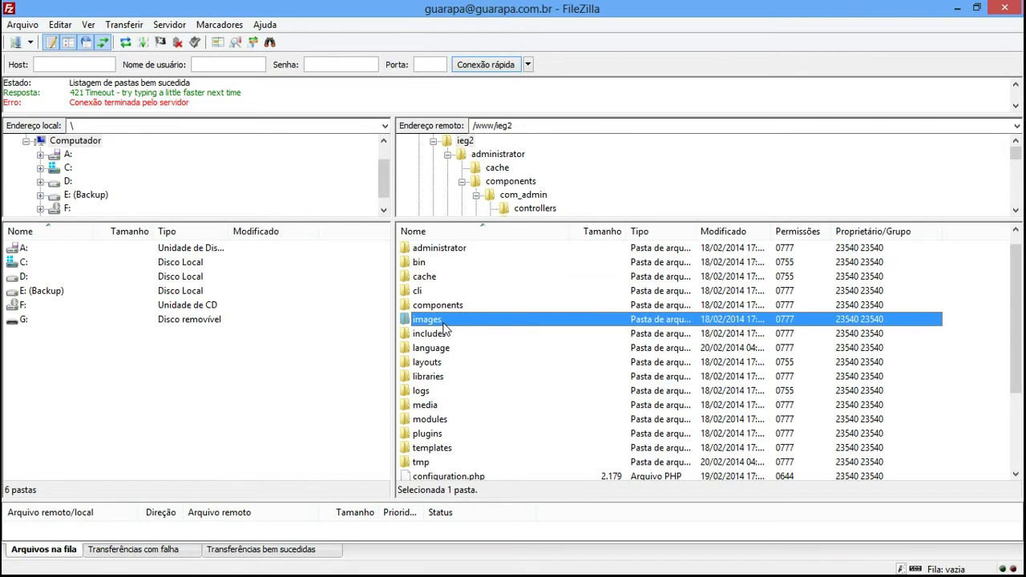
pyautogui.doubleClick(443, 327)
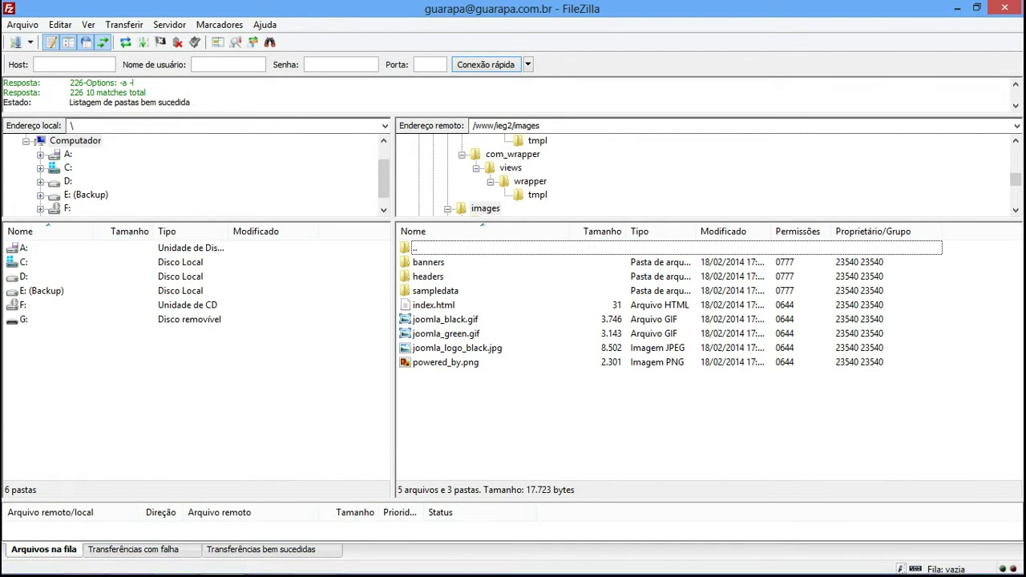
# - Switch to Chrome and upload logo-ieg-instituto-educacional-guarapa-cursos-gratuitos-a-distancia from the course folder in Downloads to the images root folder
pyautogui.click(82, 562)
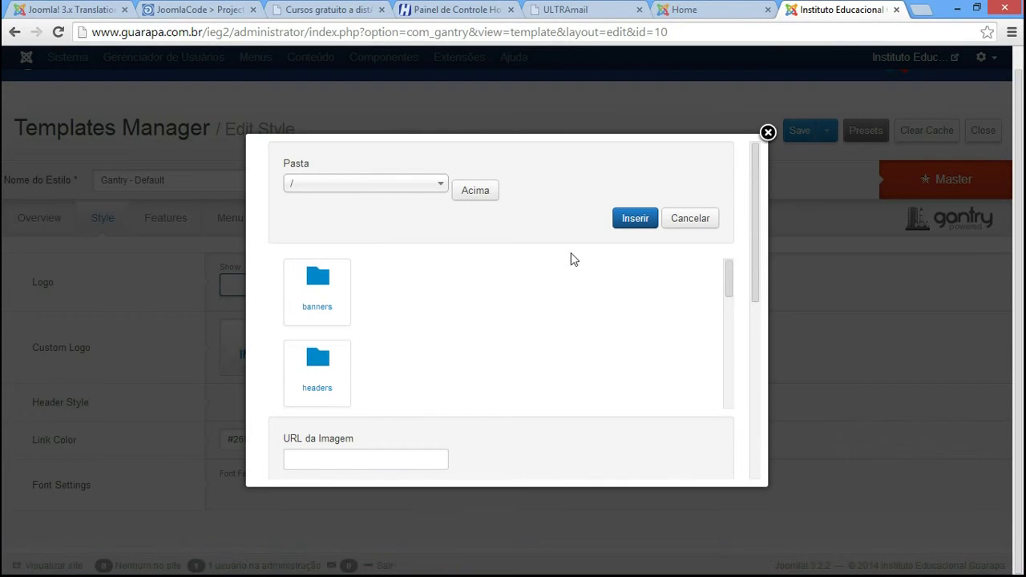
pyautogui.moveTo(758, 280); pyautogui.dragTo(752, 471)
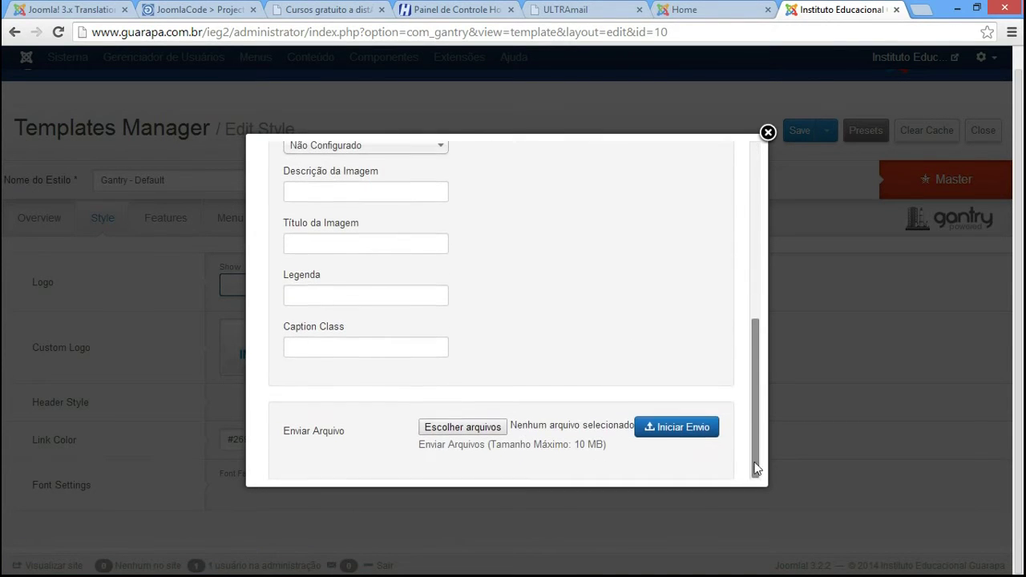
pyautogui.click(439, 427)
pyautogui.click(312, 173)
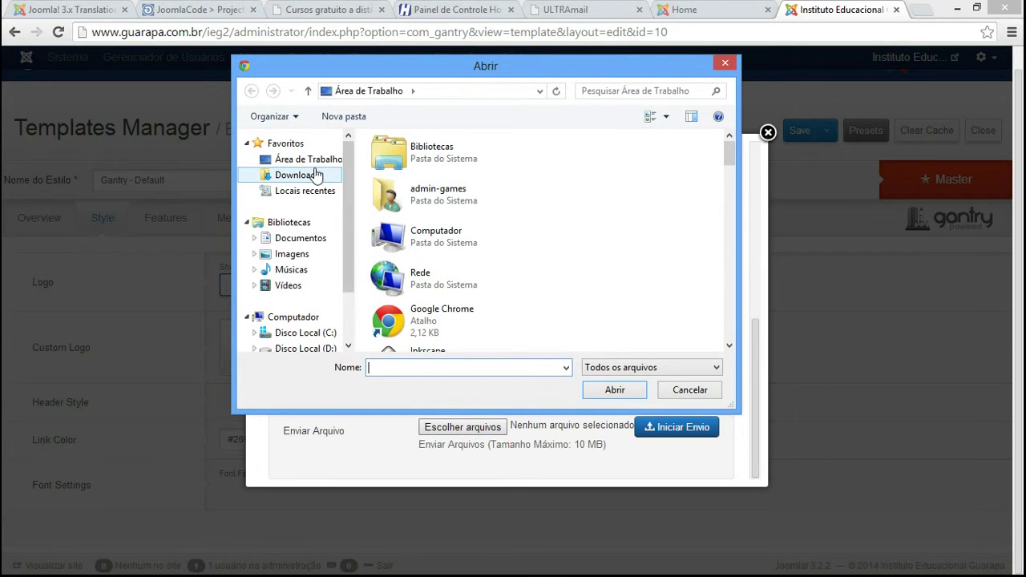
pyautogui.doubleClick(390, 169)
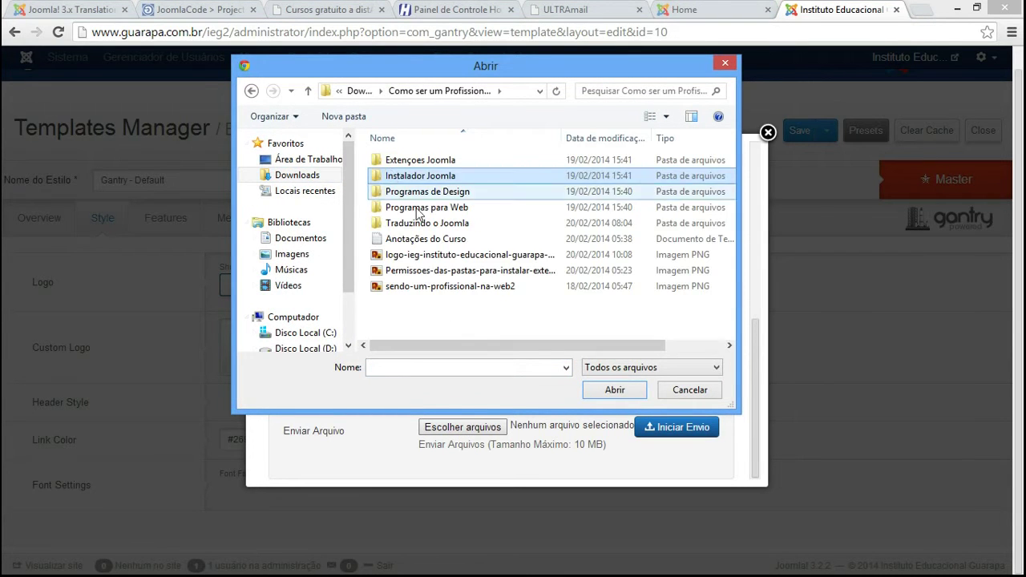
pyautogui.click(421, 223)
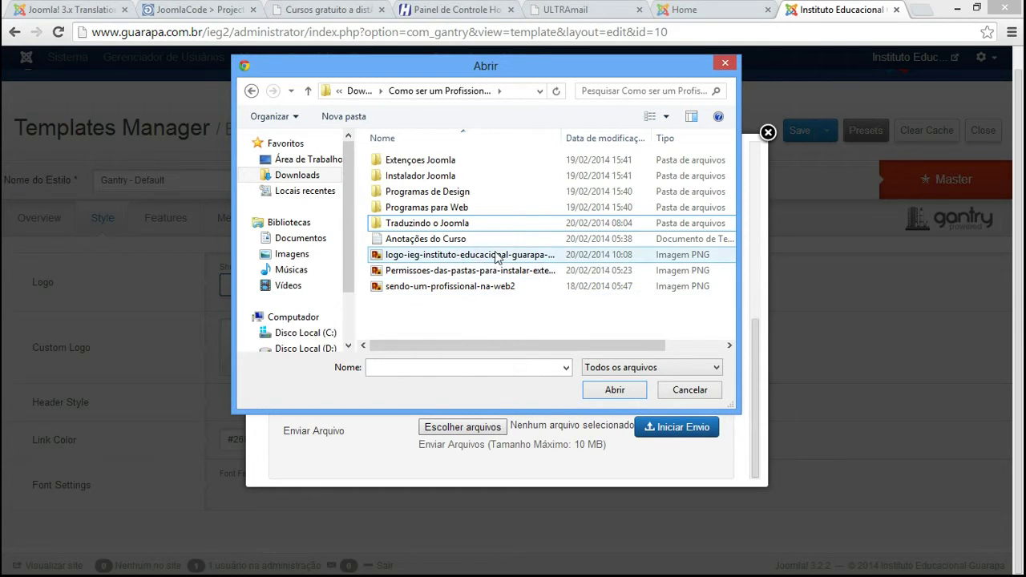
pyautogui.click(437, 256)
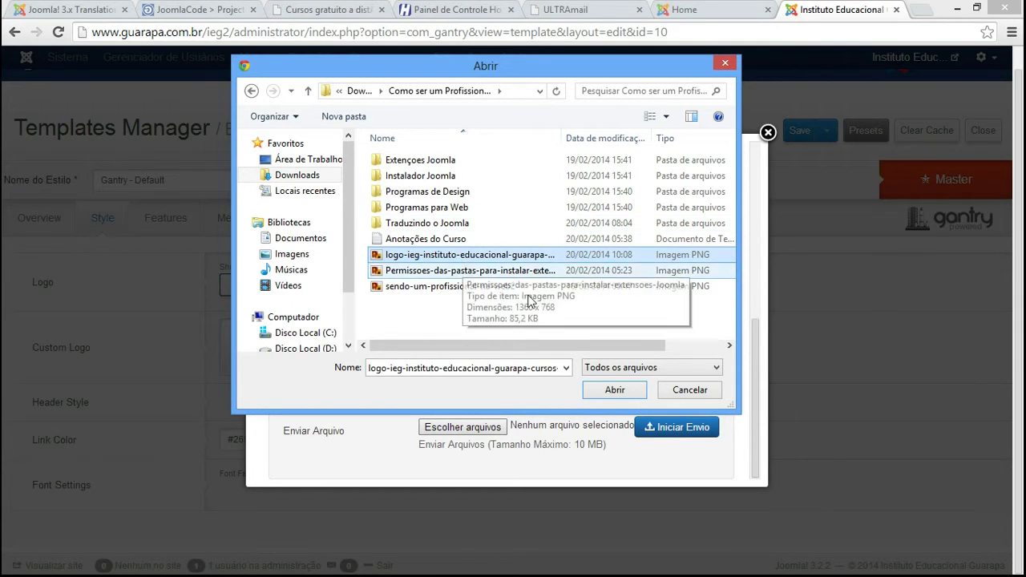
pyautogui.click(612, 391)
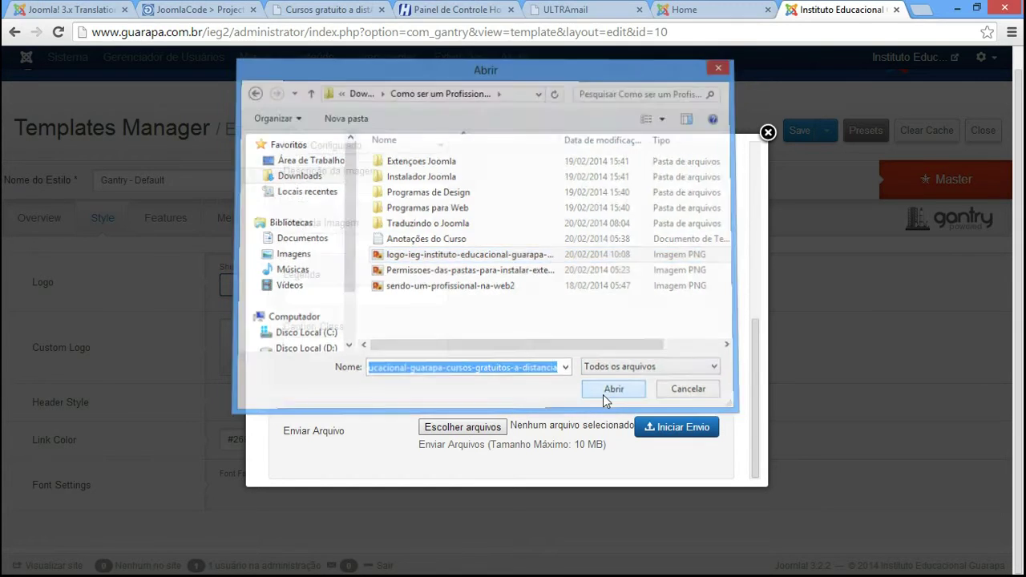
pyautogui.click(673, 433)
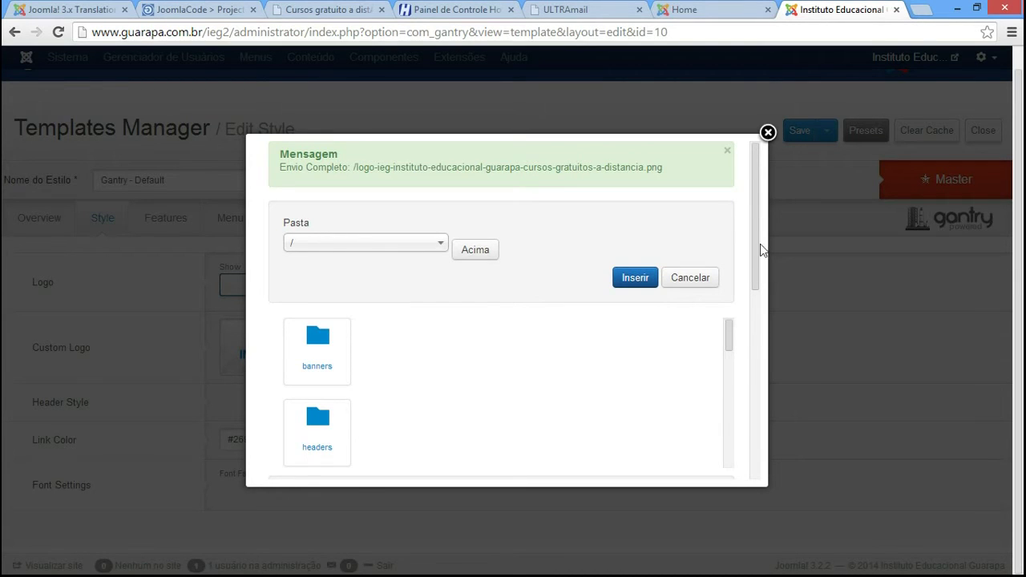
# - Insert the uploaded logo-ieg image from the image selection as the template's custom logo
pyautogui.moveTo(760, 184); pyautogui.dragTo(761, 441)
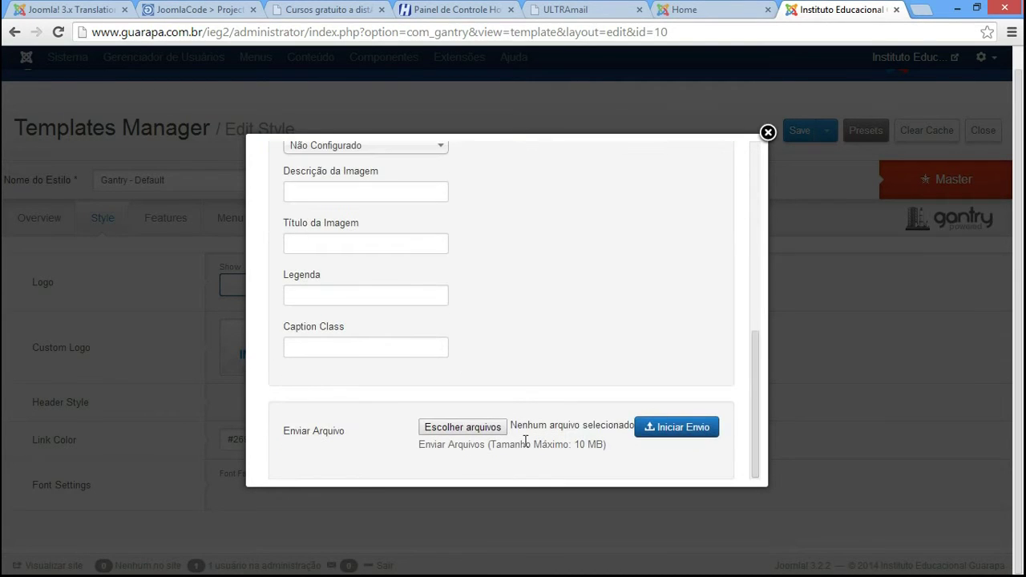
pyautogui.moveTo(751, 404); pyautogui.dragTo(769, 229)
pyautogui.moveTo(730, 319); pyautogui.dragTo(731, 435)
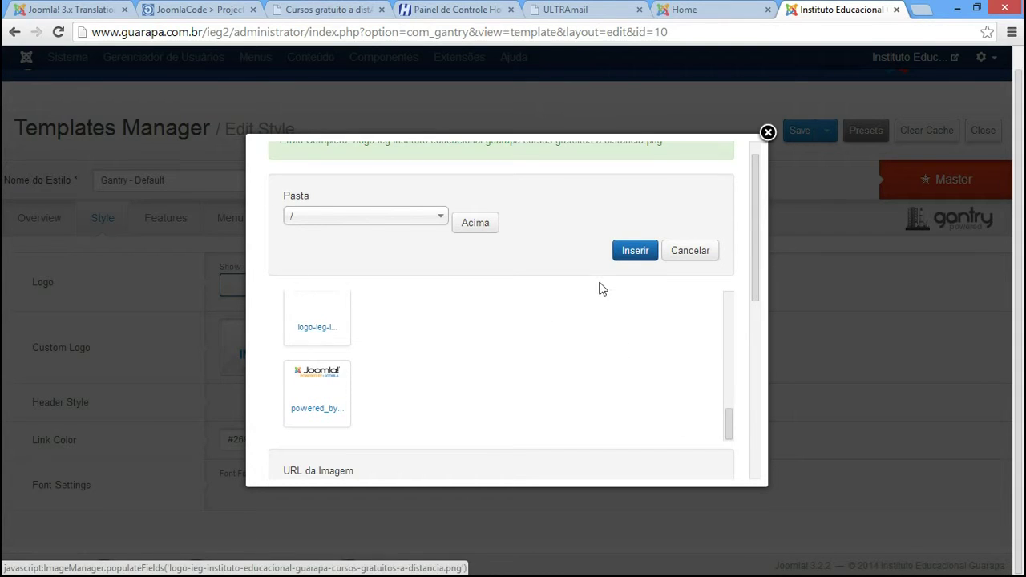
pyautogui.click(624, 255)
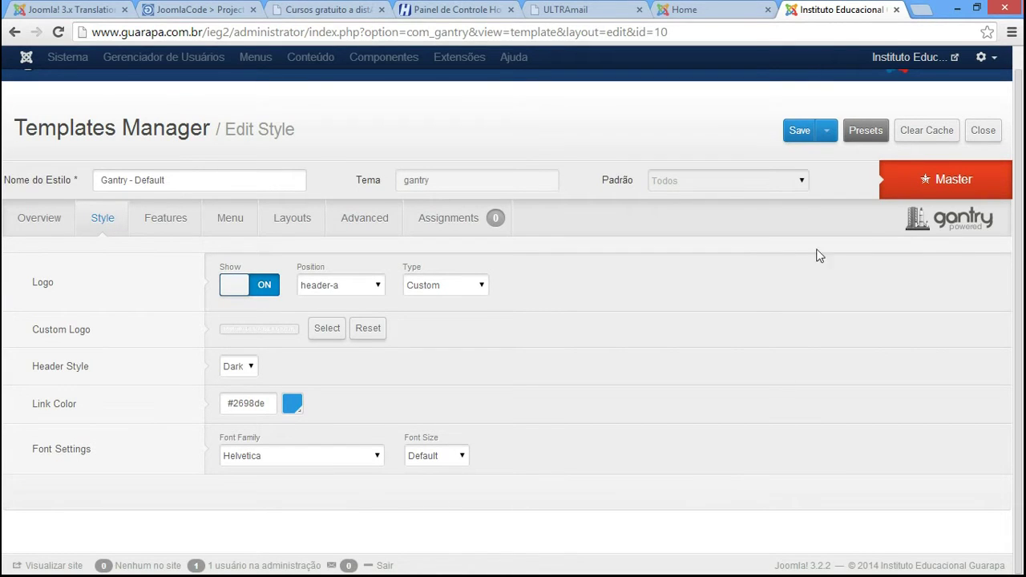
# - Save the Gantry style and reload the site's home page to check the custom logo
pyautogui.click(798, 132)
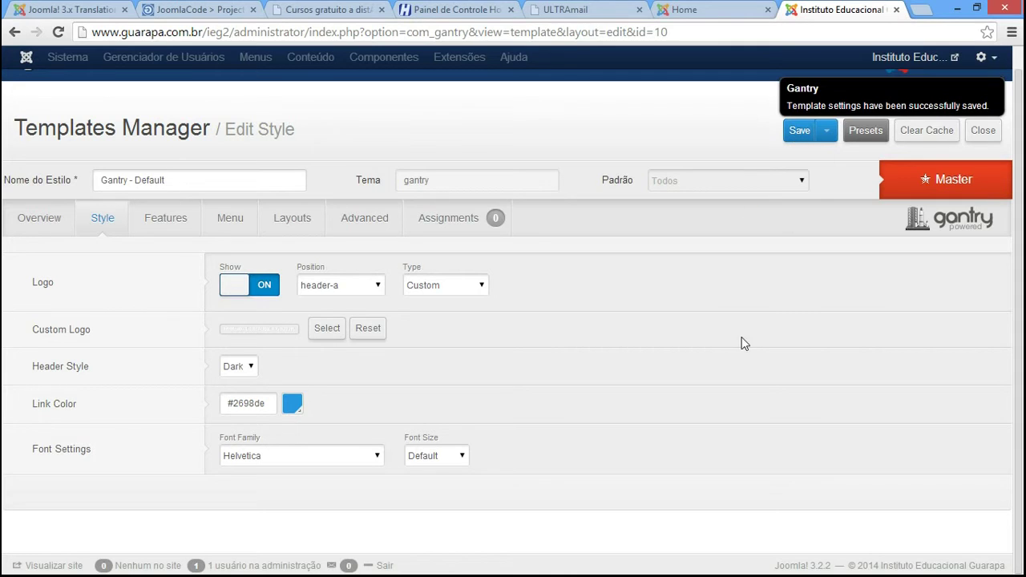
pyautogui.click(687, 8)
pyautogui.click(57, 33)
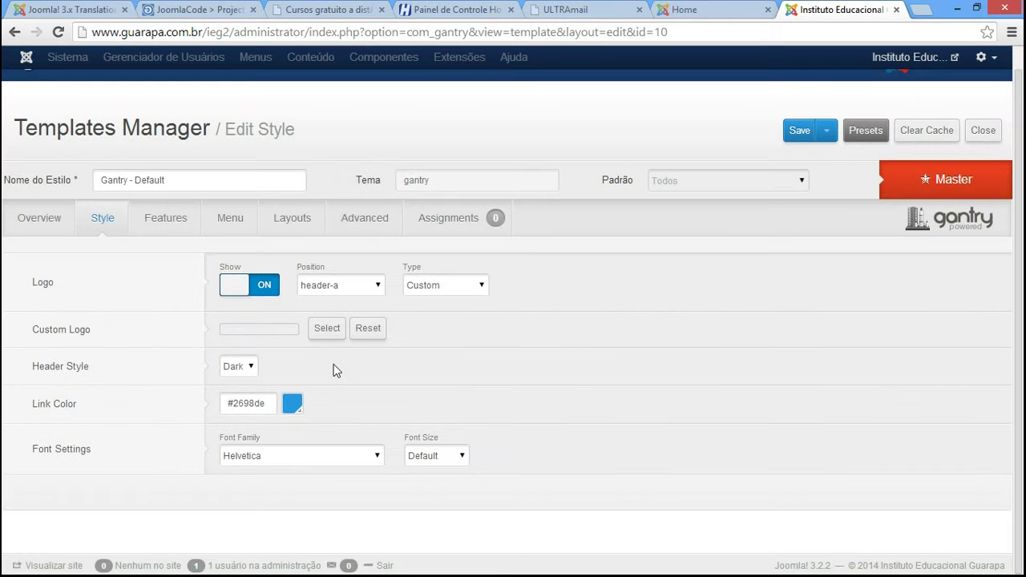
# - Review the Dark option of the Header Style setting against the header on the site's home page
pyautogui.moveTo(80, 373)
pyautogui.click(250, 367)
pyautogui.click(250, 384)
pyautogui.click(710, 8)
pyautogui.click(826, 8)
# - Try the Light header style, save the template style and reload the home page to preview it
pyautogui.click(251, 367)
pyautogui.click(250, 397)
pyautogui.click(683, 394)
pyautogui.click(799, 131)
pyautogui.click(712, 8)
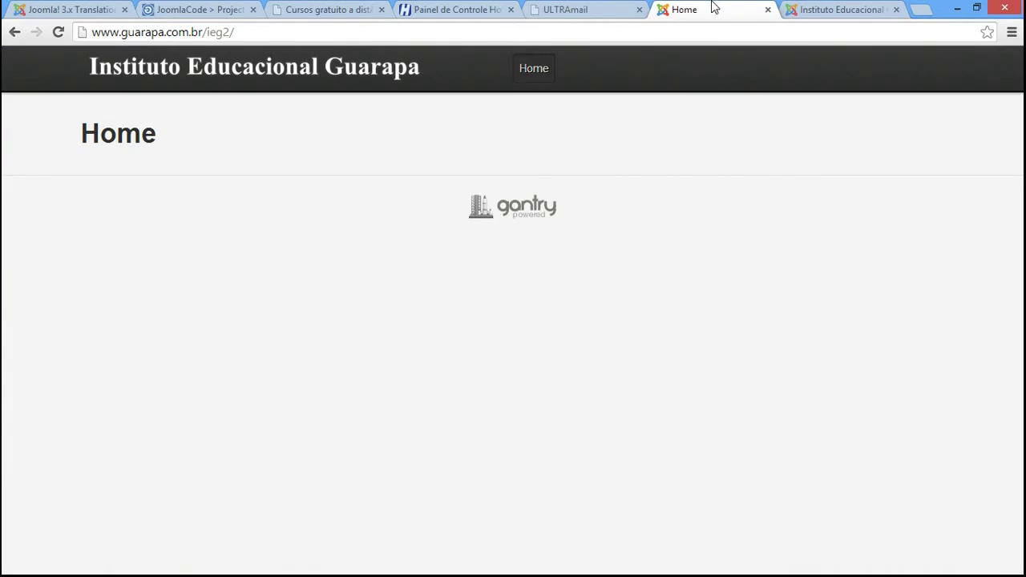
pyautogui.click(58, 32)
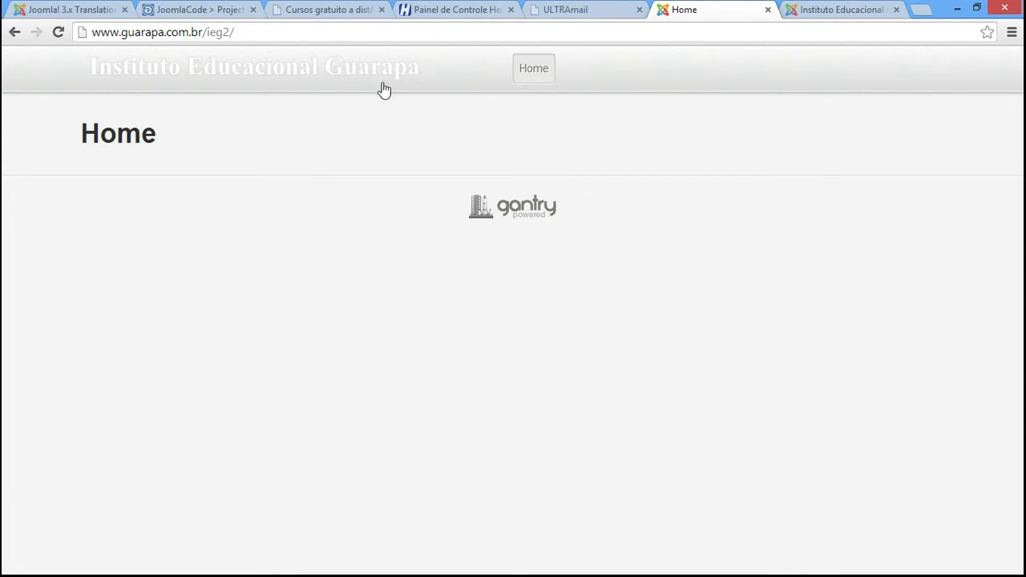
# - Set the Gantry header style back to Dark and save the template style
pyautogui.click(819, 8)
pyautogui.click(238, 367)
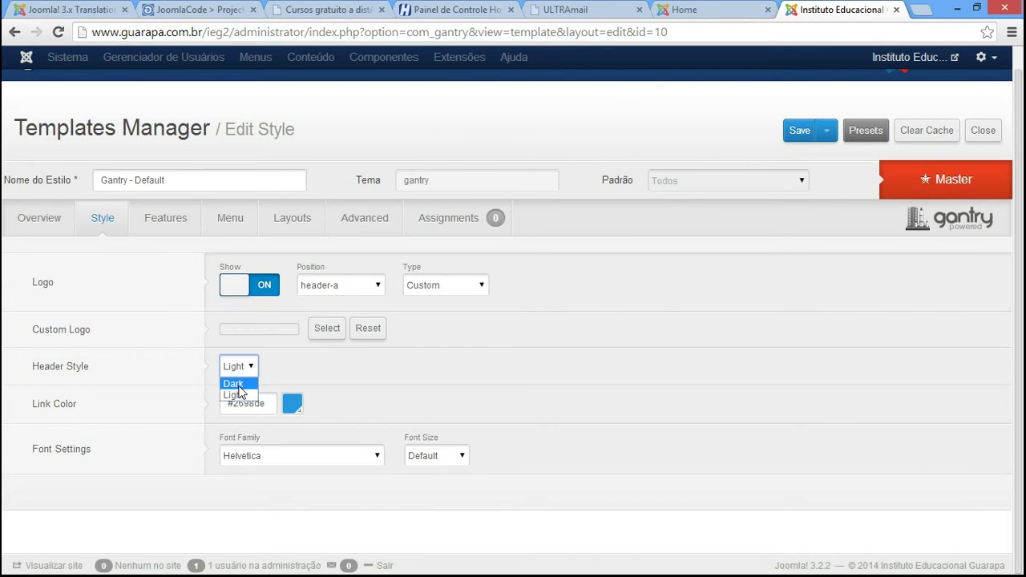
pyautogui.click(235, 383)
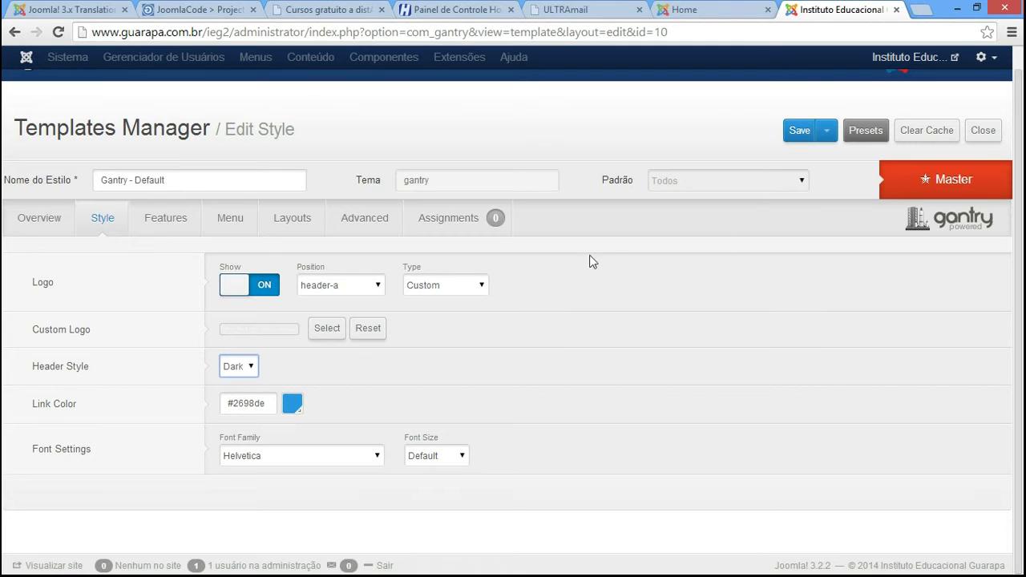
pyautogui.click(801, 133)
# - Review the available font families and font sizes in the template's Font Settings without changing them
pyautogui.moveTo(71, 462)
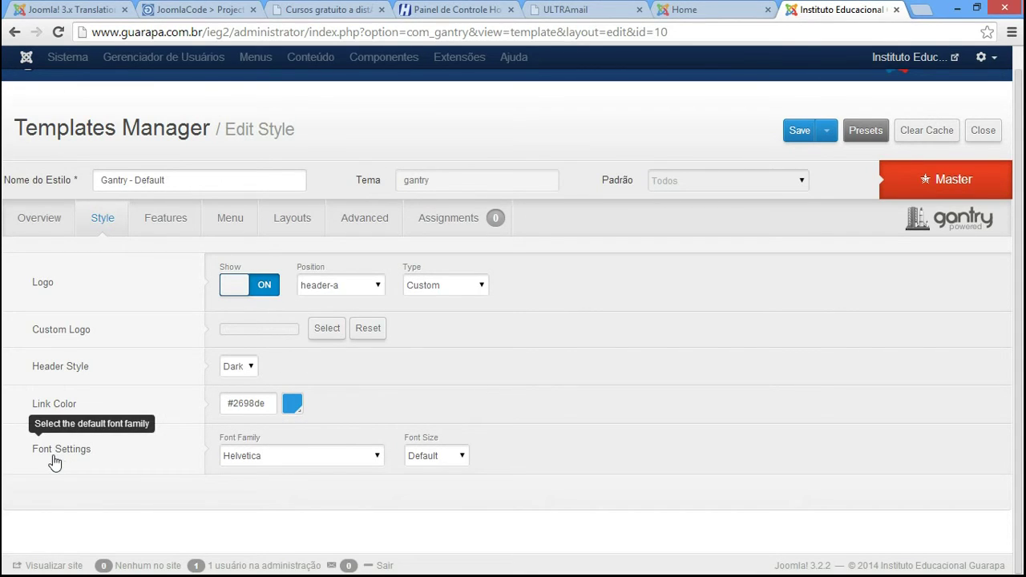
pyautogui.click(335, 462)
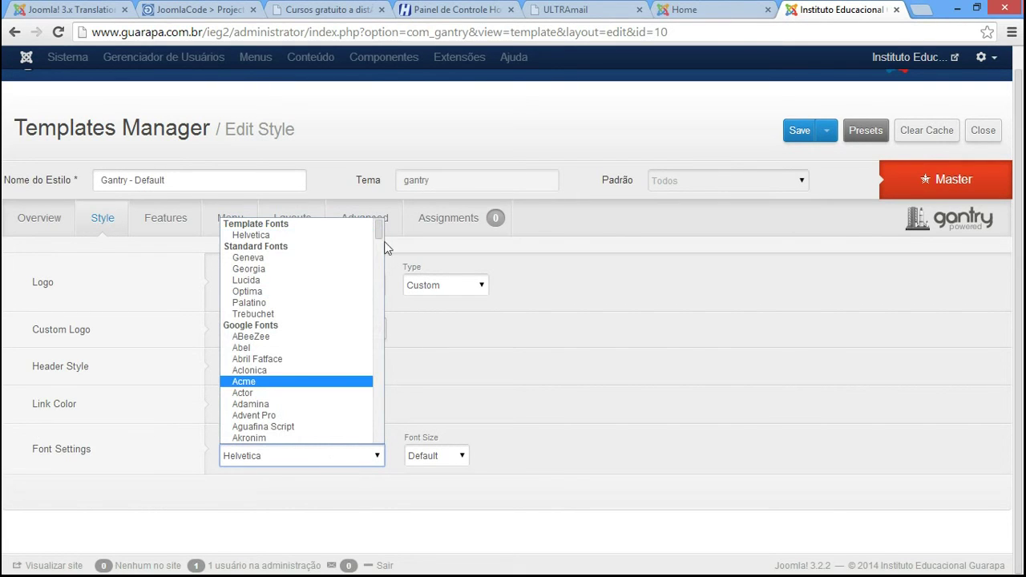
pyautogui.moveTo(378, 232); pyautogui.dragTo(376, 495)
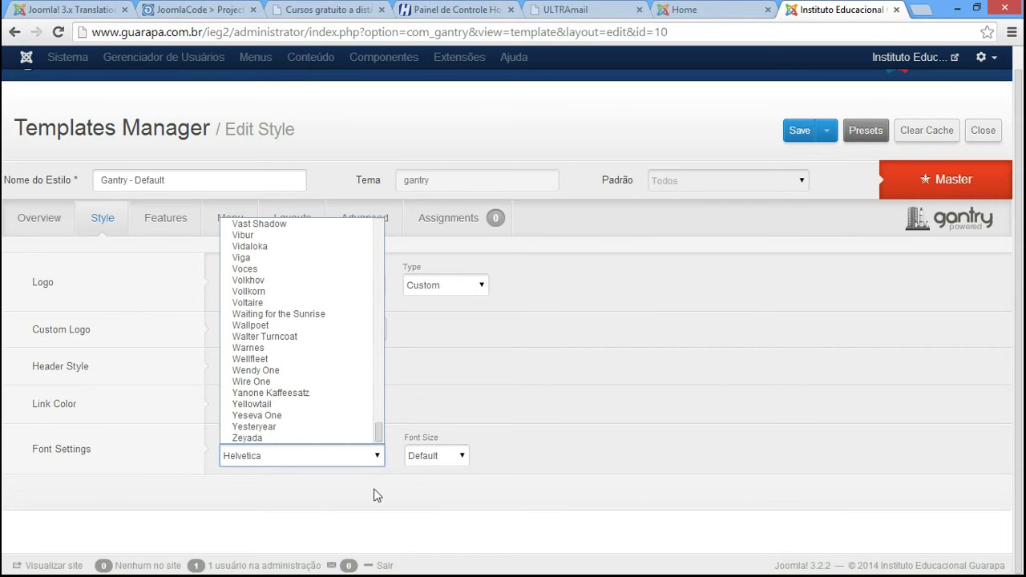
pyautogui.click(385, 492)
pyautogui.click(456, 455)
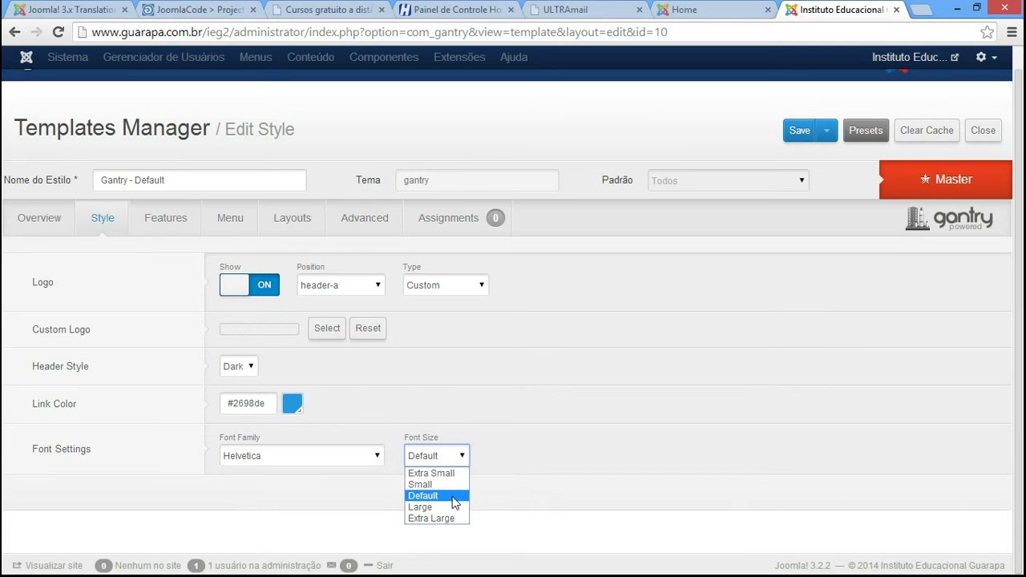
pyautogui.click(523, 497)
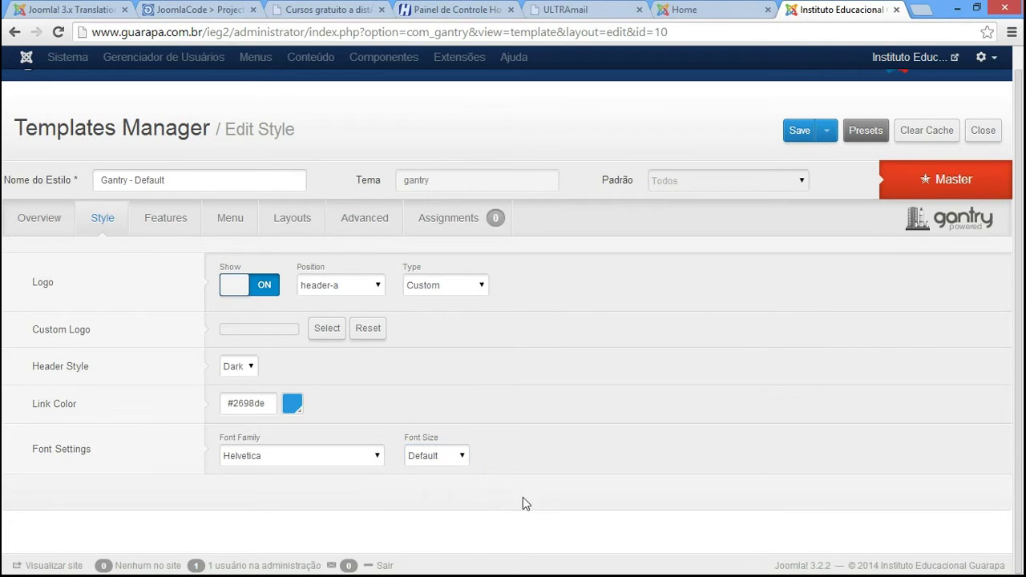
# - Enlarge the site's home page to 110% zoom and restore it a few times to compare text sizes
pyautogui.hotkey('ctrl', 'shift', 'Tab')
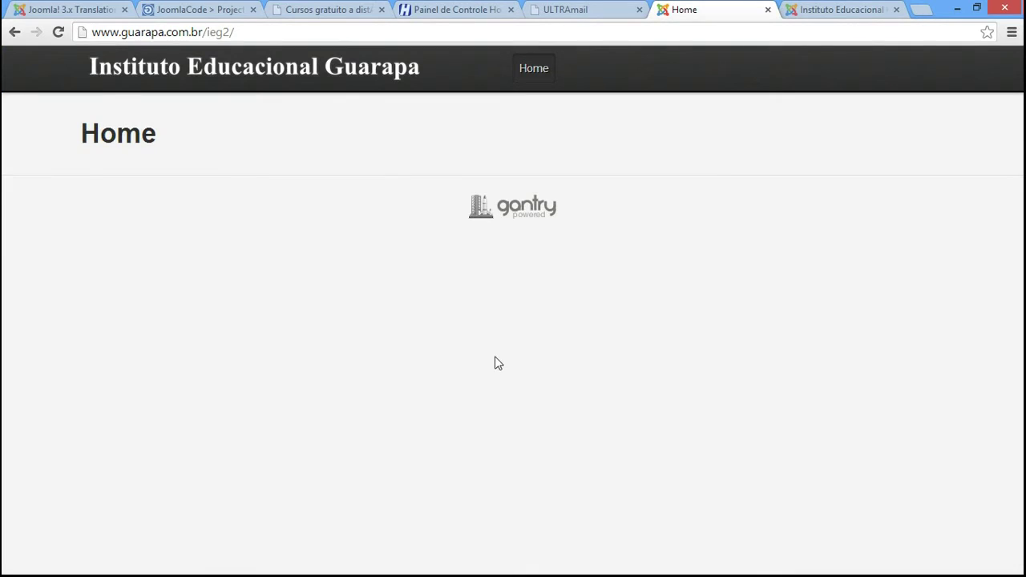
pyautogui.hotkey('ctrl', '+')
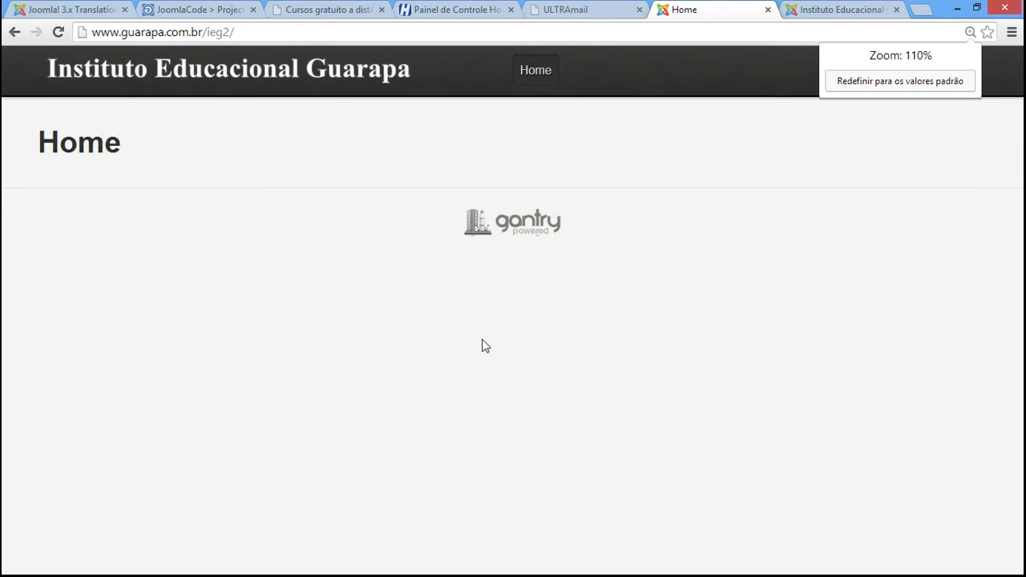
pyautogui.hotkey('ctrl', '-')
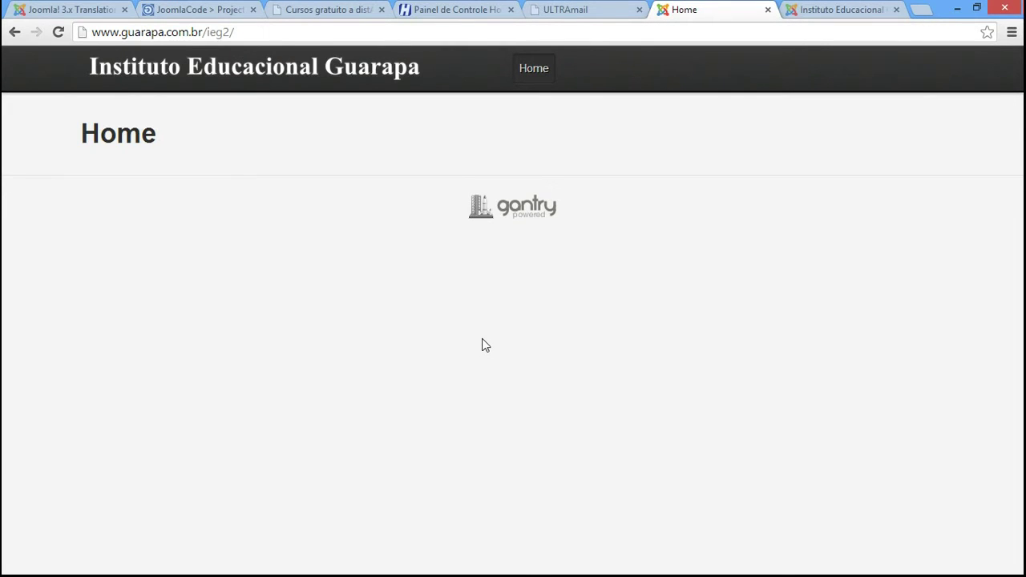
pyautogui.hotkey('ctrl', '+')
pyautogui.hotkey('ctrl', '-')
pyautogui.hotkey('ctrl', '+')
pyautogui.hotkey('ctrl', '-')
# - Return to the Gantry style settings and look through the Font Size choices again, keeping Default
pyautogui.click(798, 8)
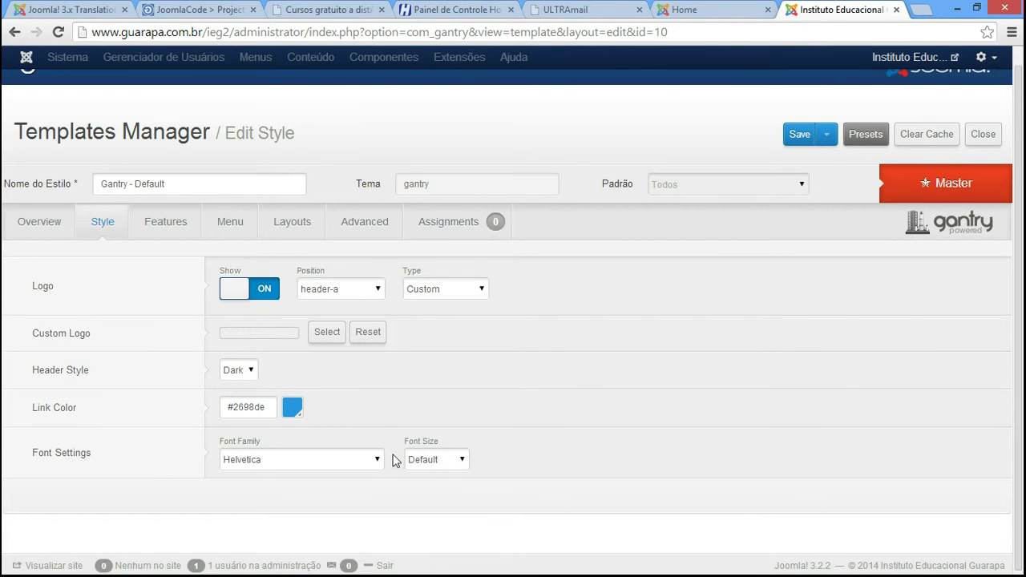
pyautogui.click(458, 470)
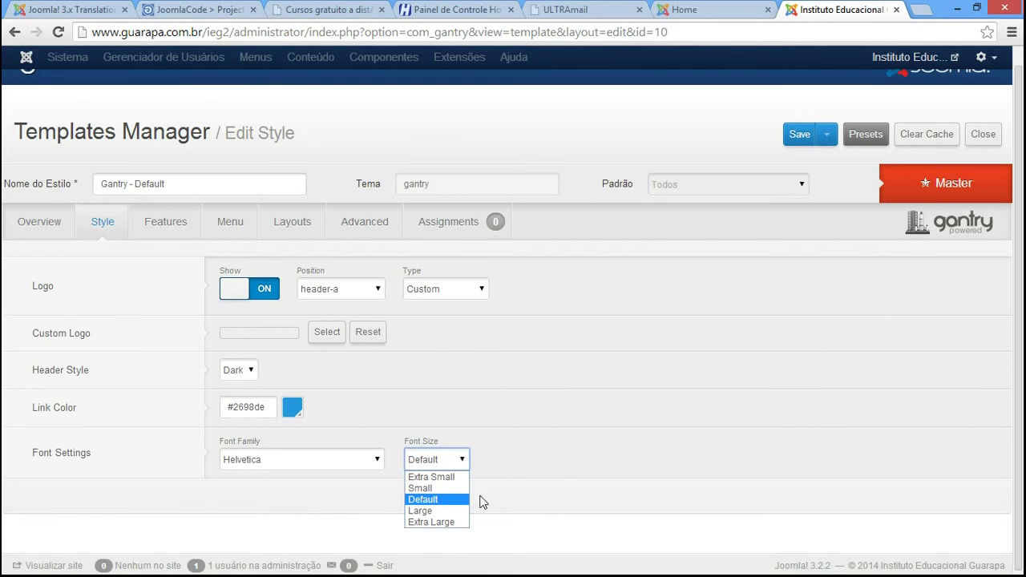
pyautogui.click(631, 414)
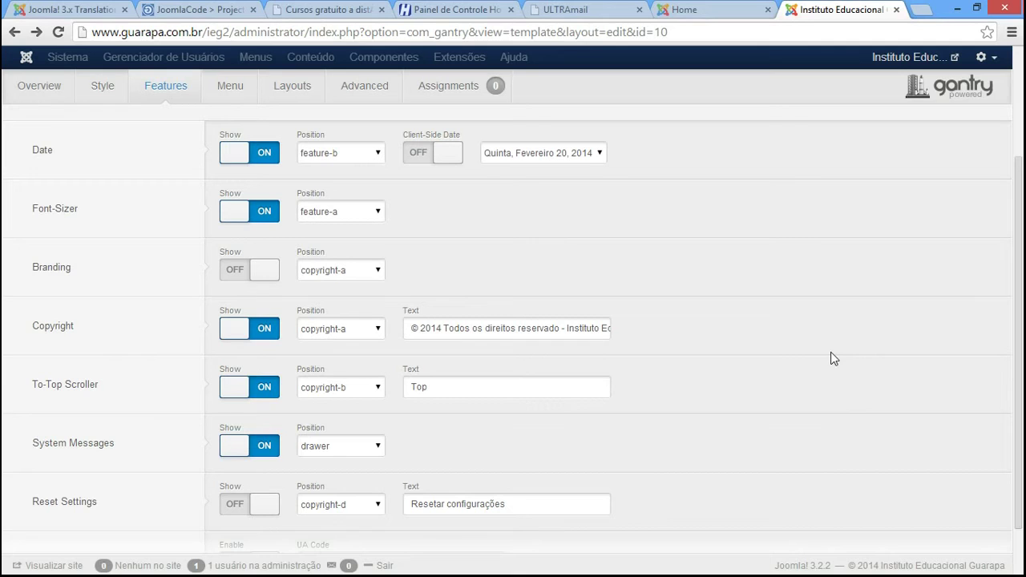
# - Examine the enabled template features on the site's home page, highlighting the date text
pyautogui.click(704, 8)
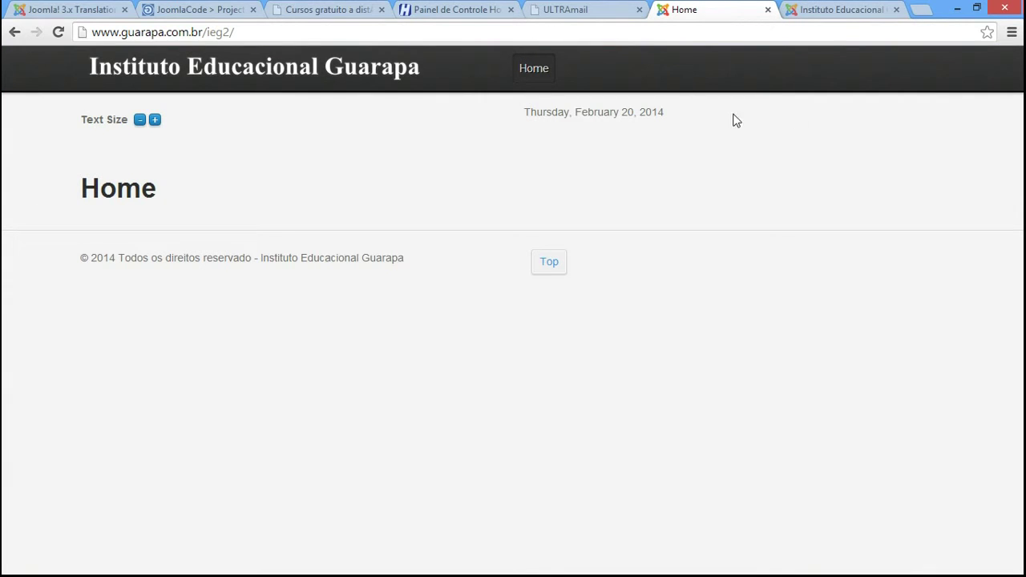
pyautogui.moveTo(682, 112); pyautogui.dragTo(521, 112)
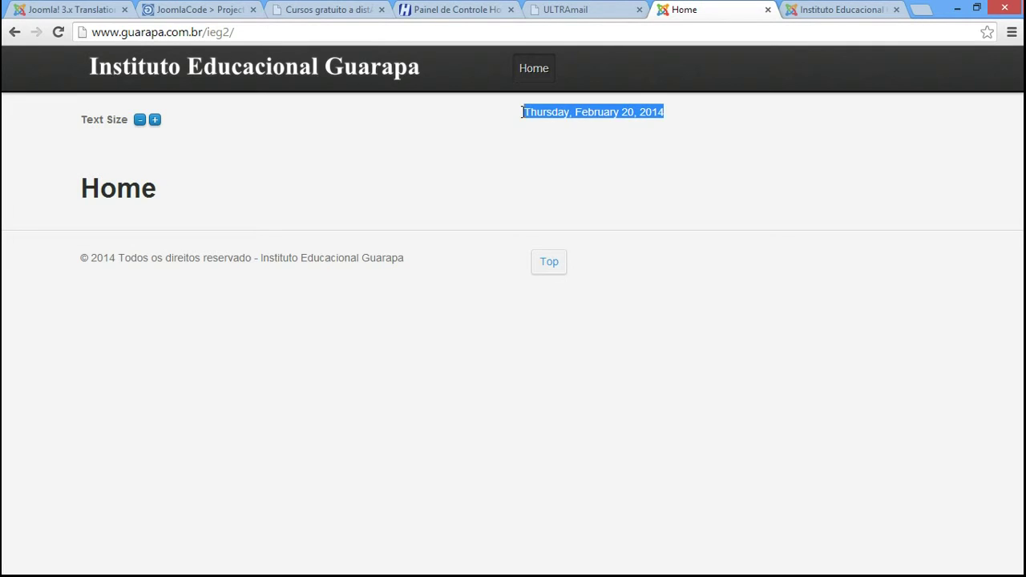
pyautogui.click(708, 121)
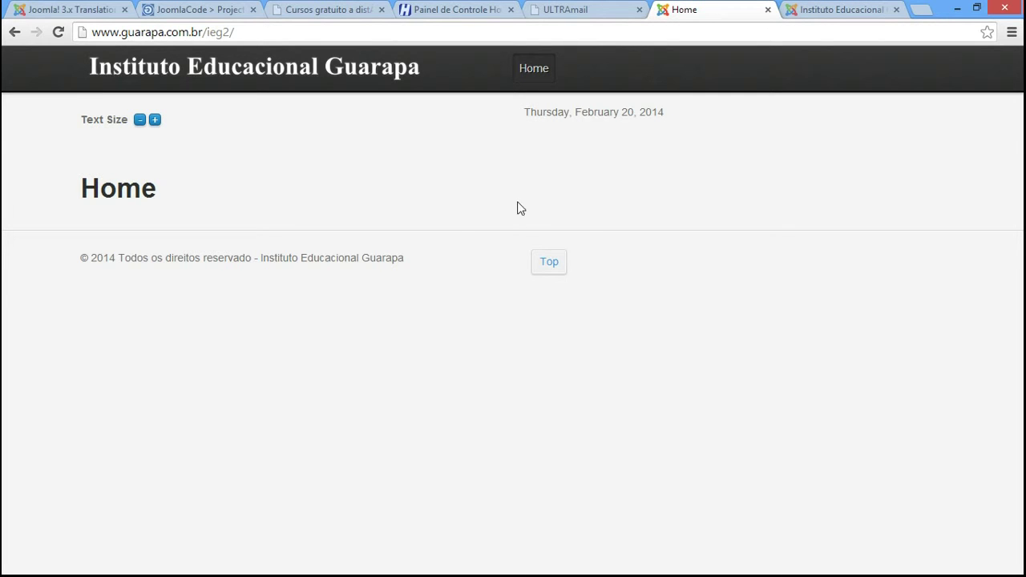
# - Close the Gantry - Default style settings and open the site's module manager
pyautogui.click(821, 10)
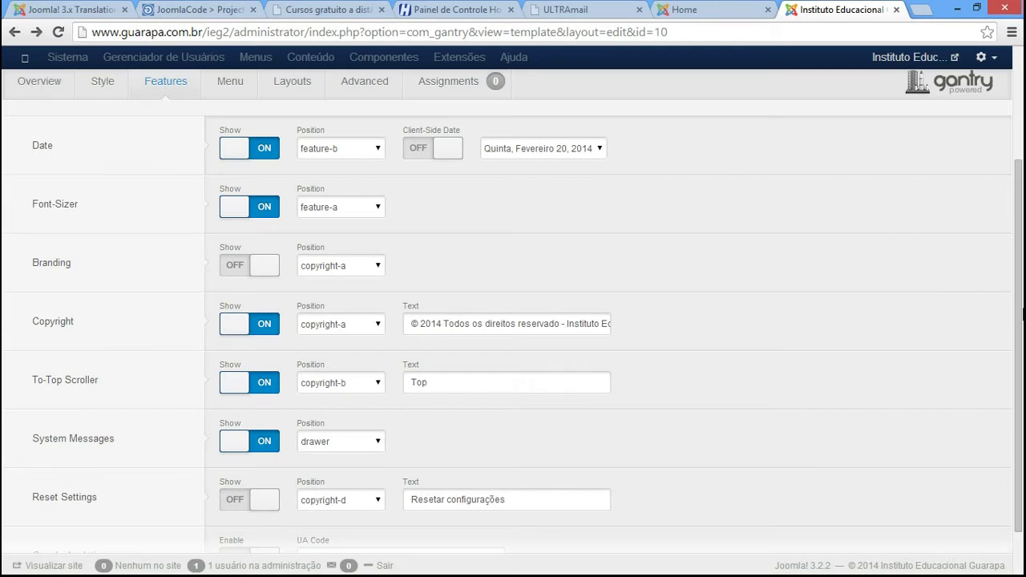
pyautogui.scroll(2, 1021, 227)
pyautogui.scroll(1, 1018, 240)
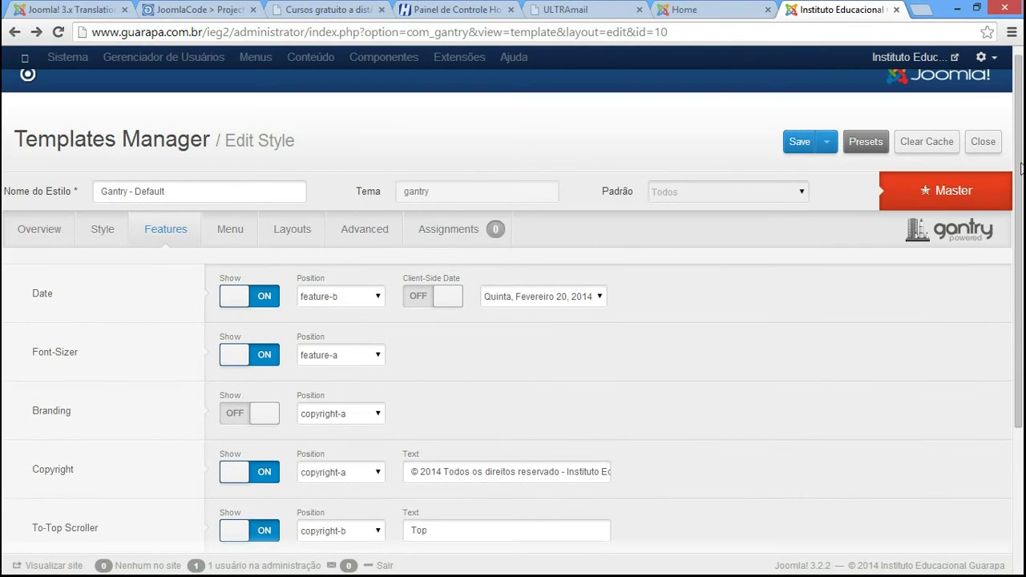
pyautogui.click(985, 144)
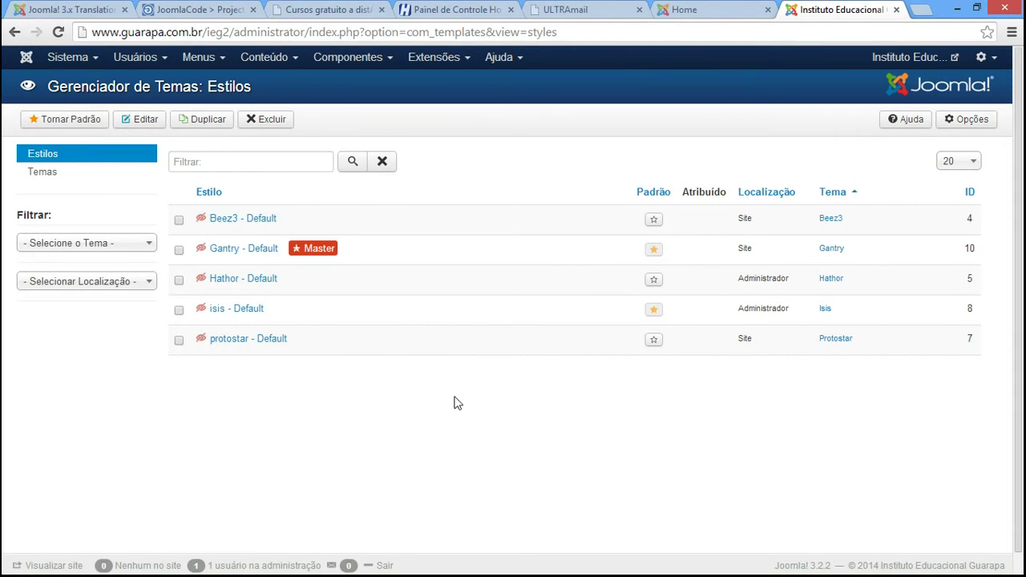
pyautogui.click(463, 66)
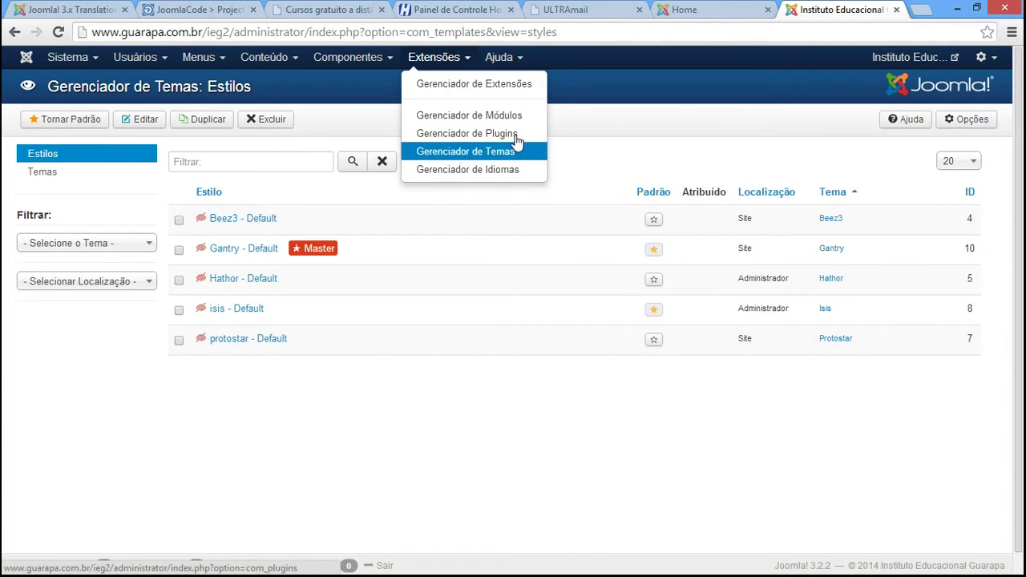
pyautogui.click(469, 117)
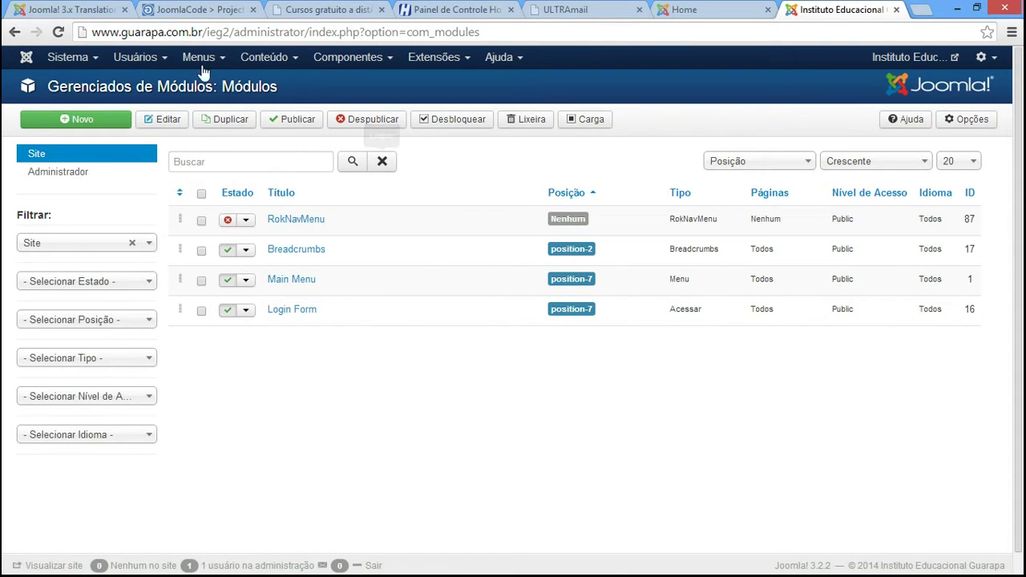
# - Start a new site module of the Busca type
pyautogui.click(77, 124)
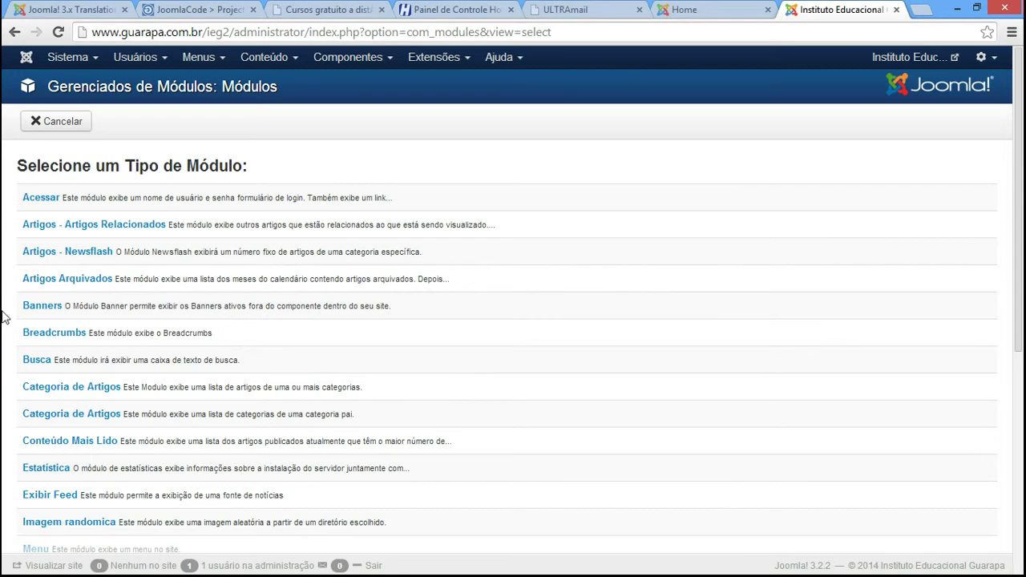
pyautogui.moveTo(1016, 155)
pyautogui.mouseDown()
pyautogui.moveTo(1021, 256)
pyautogui.moveTo(1021, 158)
pyautogui.mouseUp()
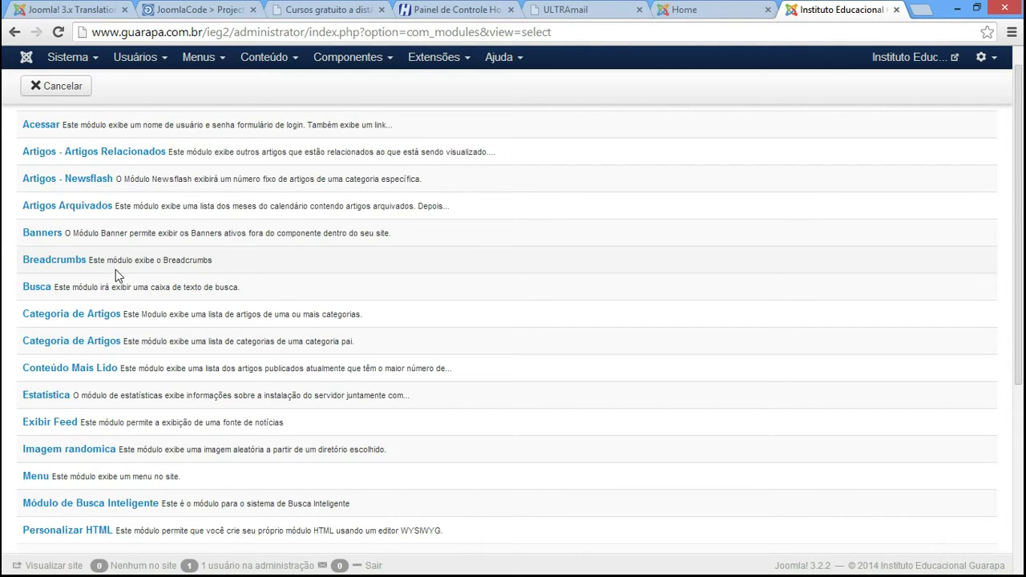
pyautogui.click(37, 289)
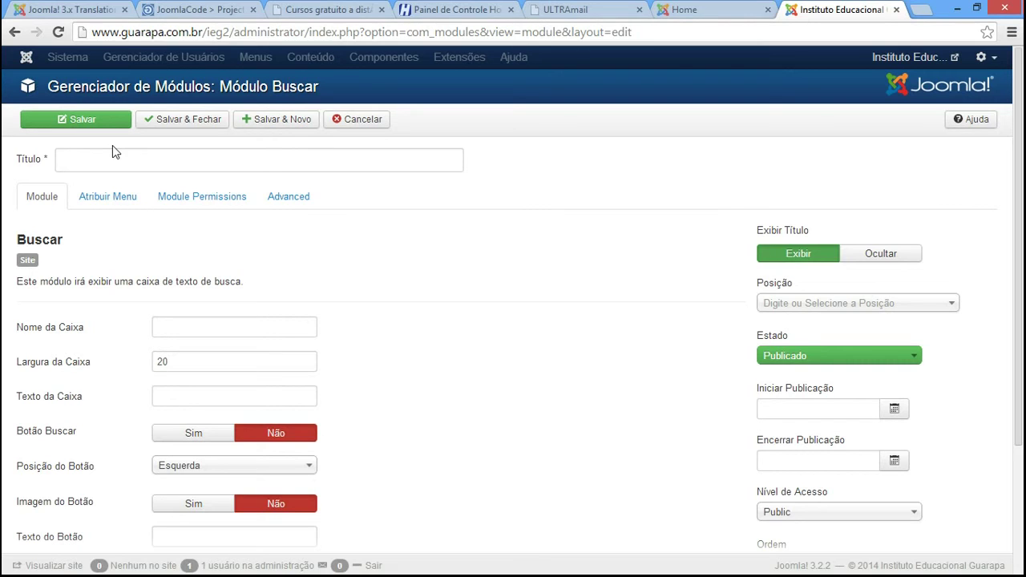
# - Title the search module "Caixa de busca principal" and set its title display to Ocultar
pyautogui.click(103, 164)
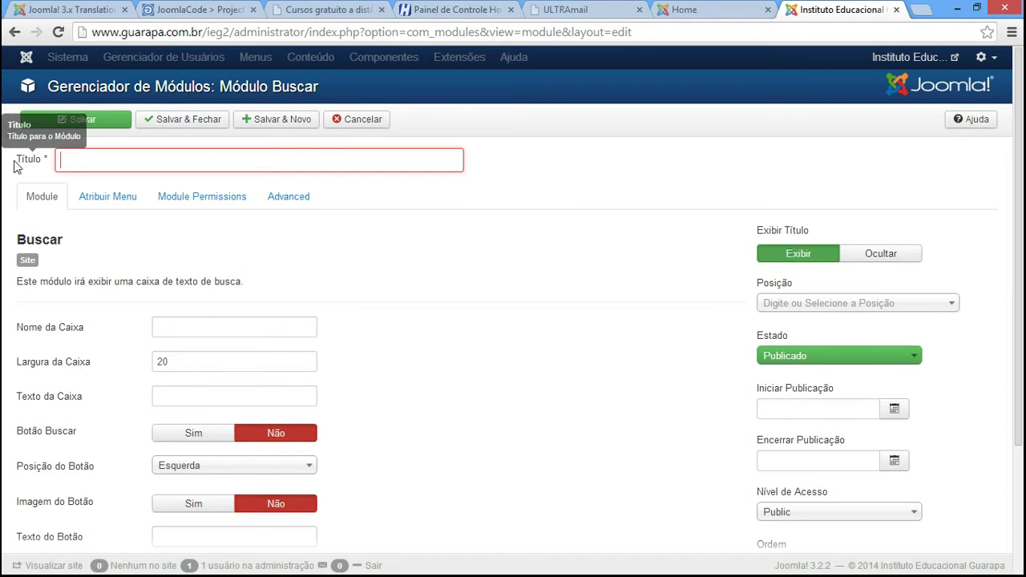
pyautogui.click(431, 153)
pyautogui.write('Cai')
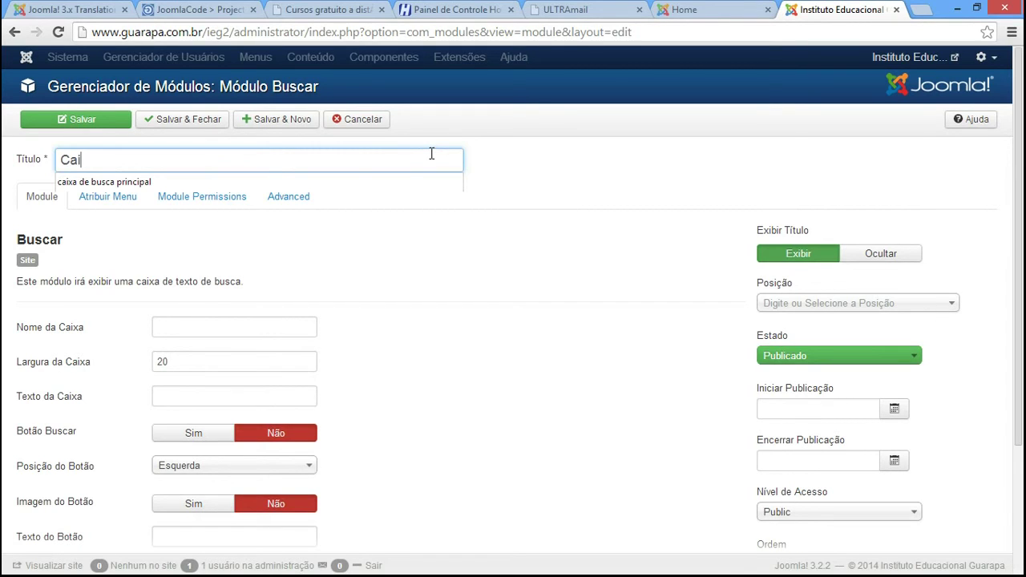
pyautogui.write('xa de busca principal')
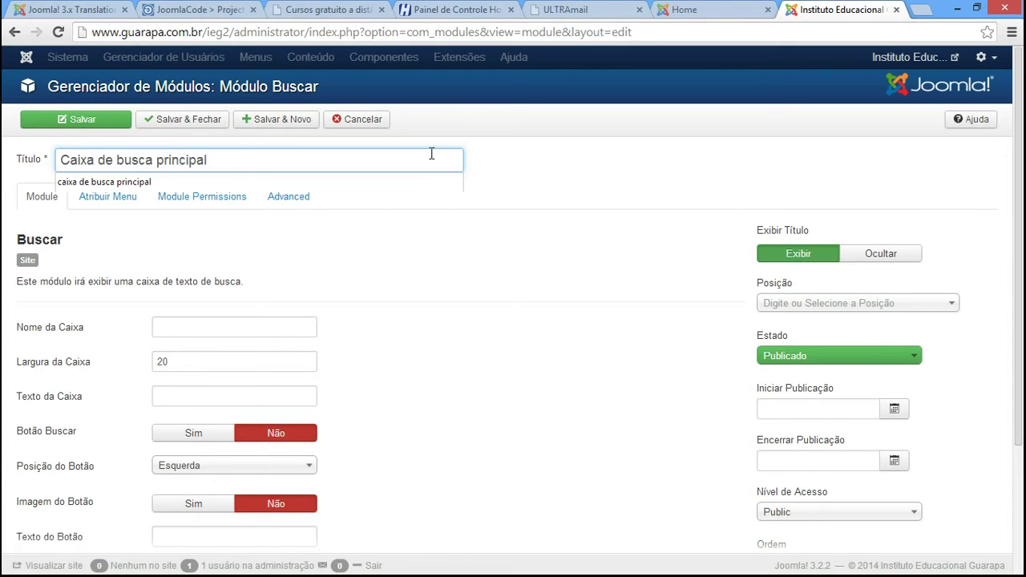
pyautogui.click(650, 163)
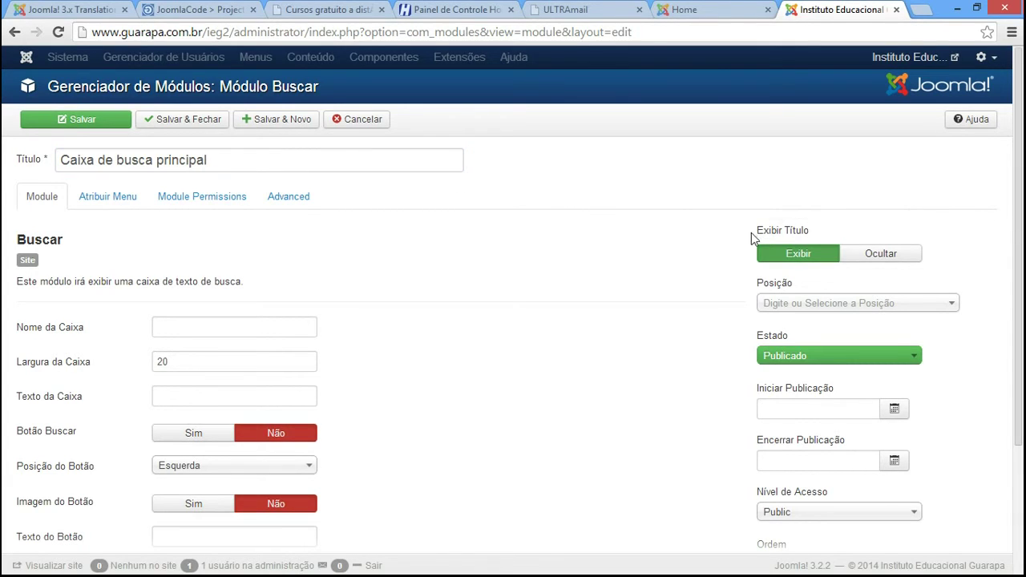
pyautogui.moveTo(764, 236)
pyautogui.click(898, 256)
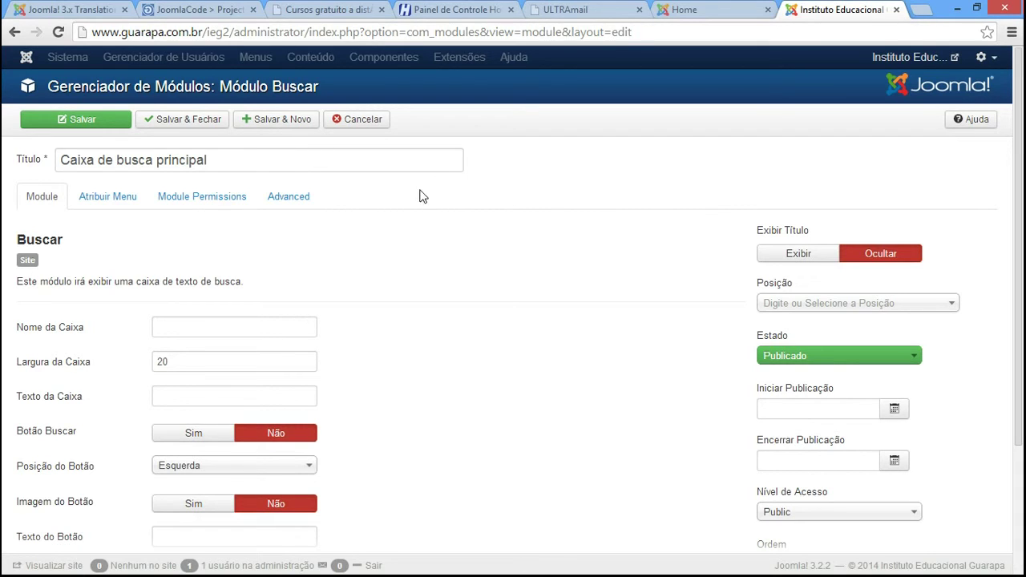
pyautogui.doubleClick(130, 160)
pyautogui.click(535, 185)
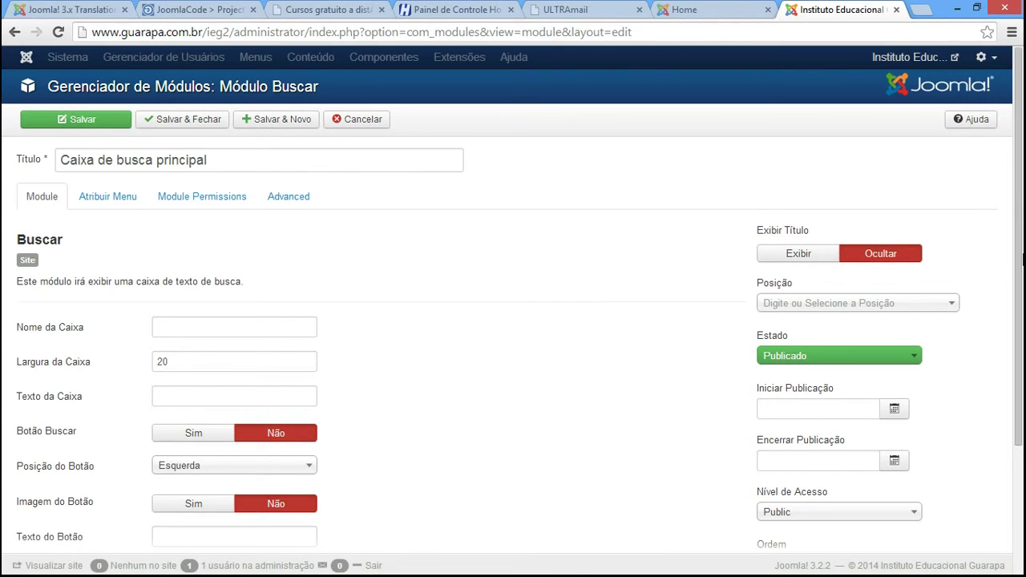
# - Assign the search module to Gantry's Feature C [feature-c] position and save it
pyautogui.scroll(-1, 721, 298)
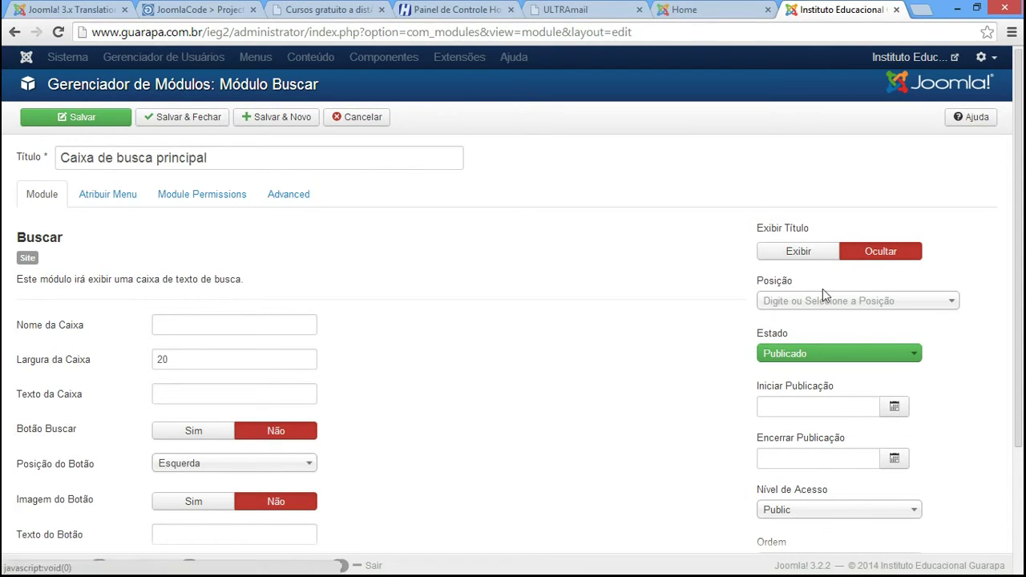
pyautogui.click(770, 304)
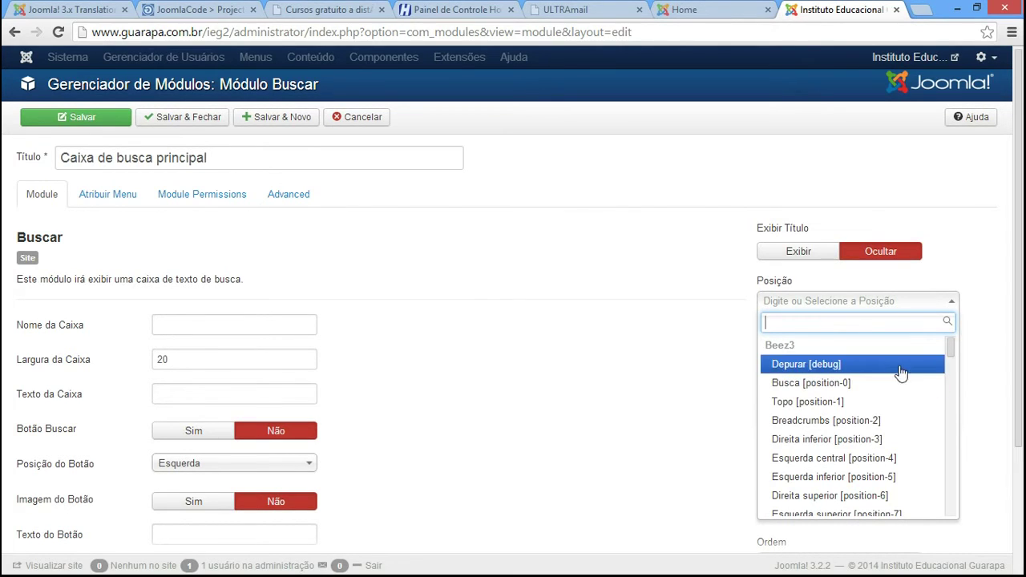
pyautogui.moveTo(951, 355); pyautogui.dragTo(953, 376)
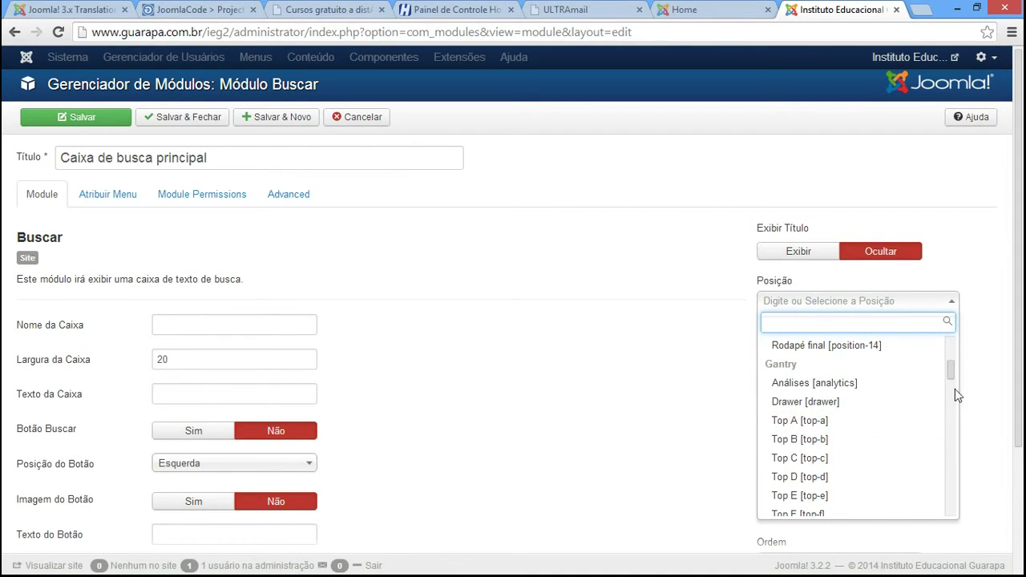
pyautogui.moveTo(951, 369); pyautogui.dragTo(951, 487)
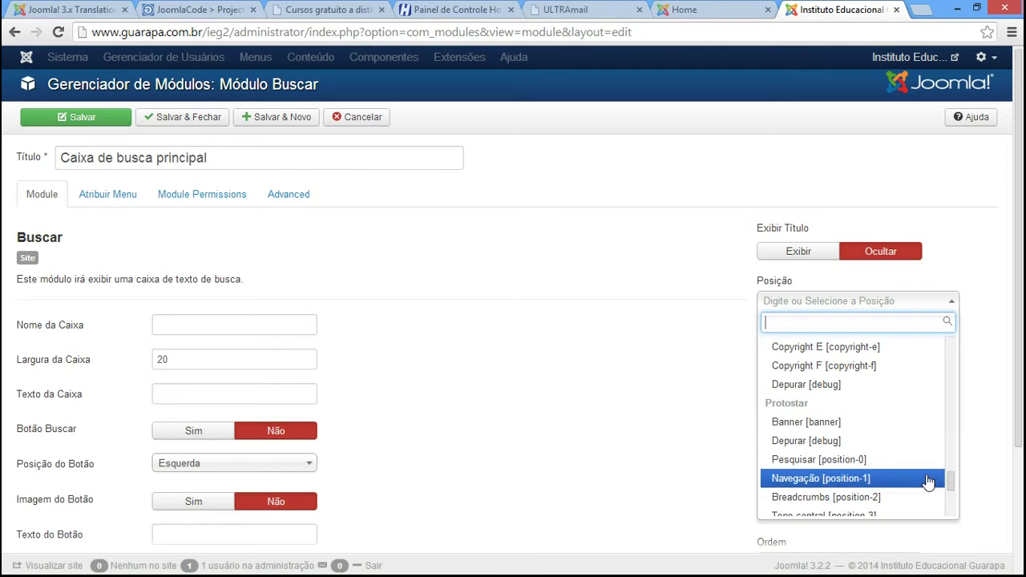
pyautogui.moveTo(952, 483); pyautogui.dragTo(951, 408)
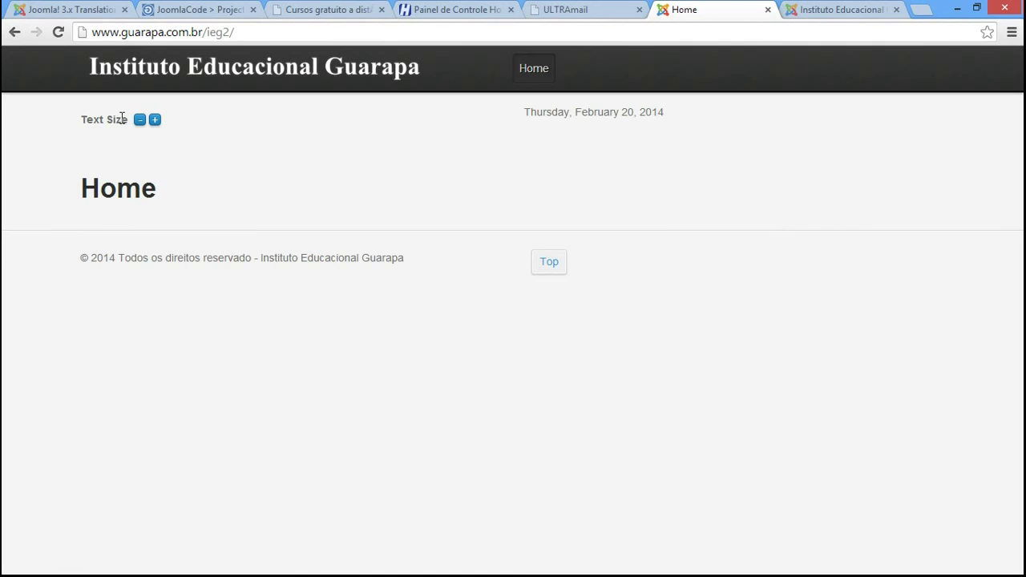
pyautogui.click(820, 10)
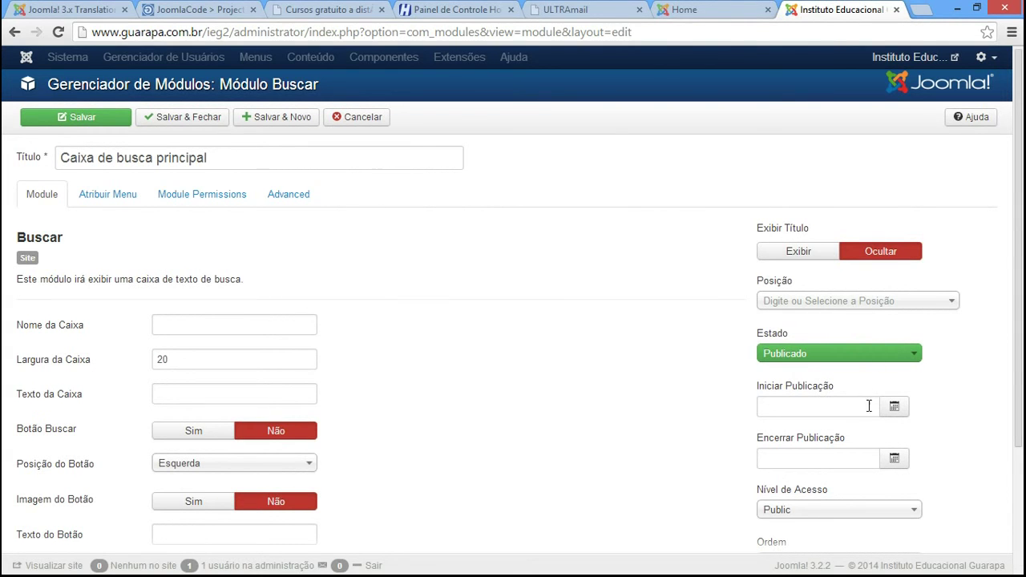
pyautogui.click(845, 309)
pyautogui.moveTo(950, 359); pyautogui.dragTo(955, 403)
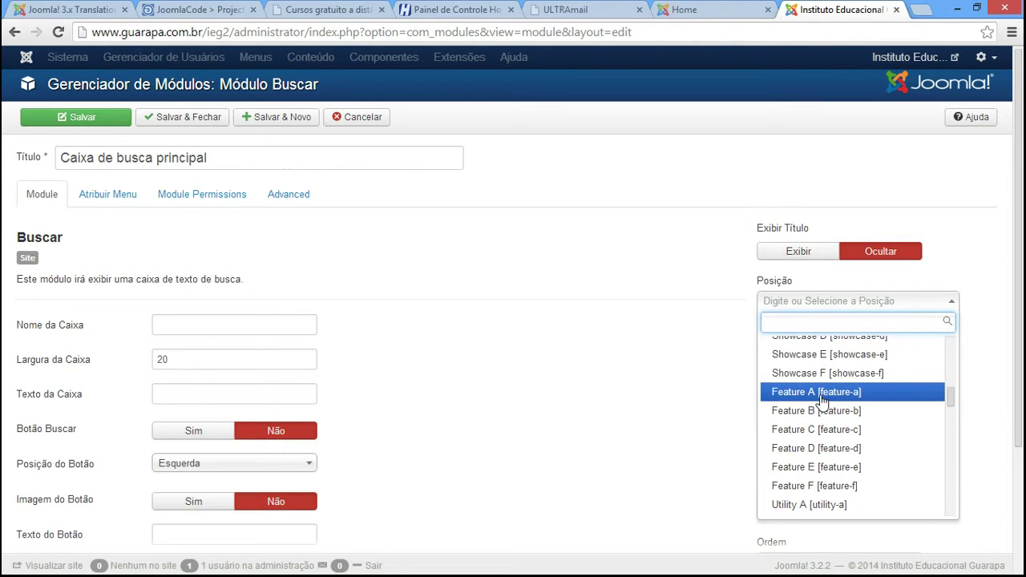
pyautogui.click(850, 431)
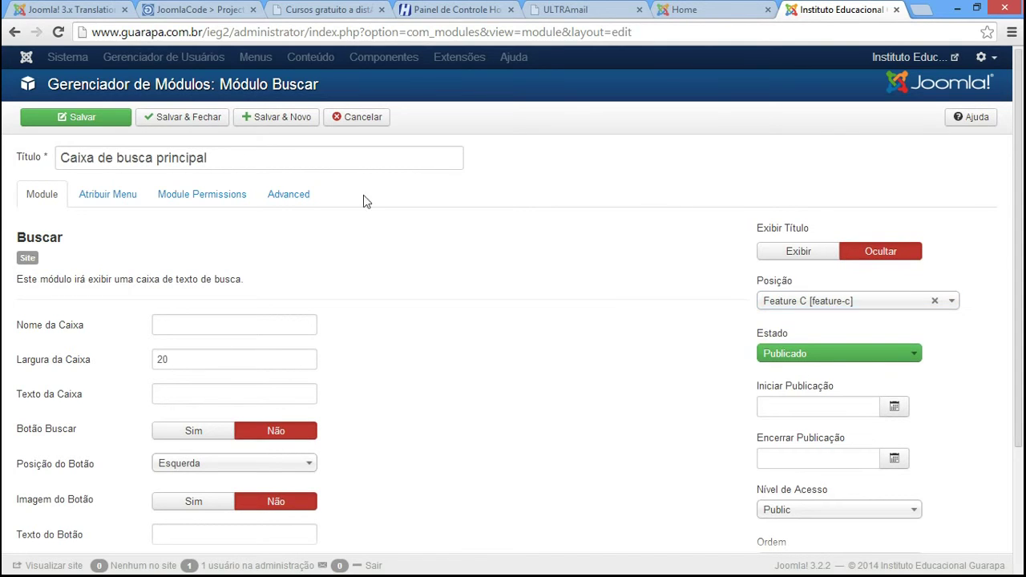
pyautogui.click(110, 122)
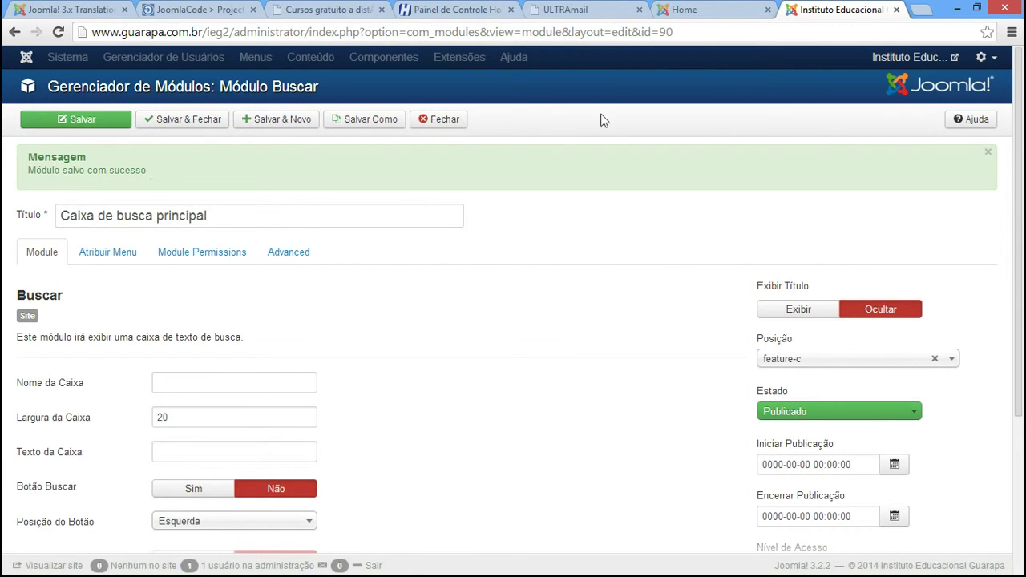
# - Reload the site's home page and examine the search box
pyautogui.click(703, 10)
pyautogui.click(57, 32)
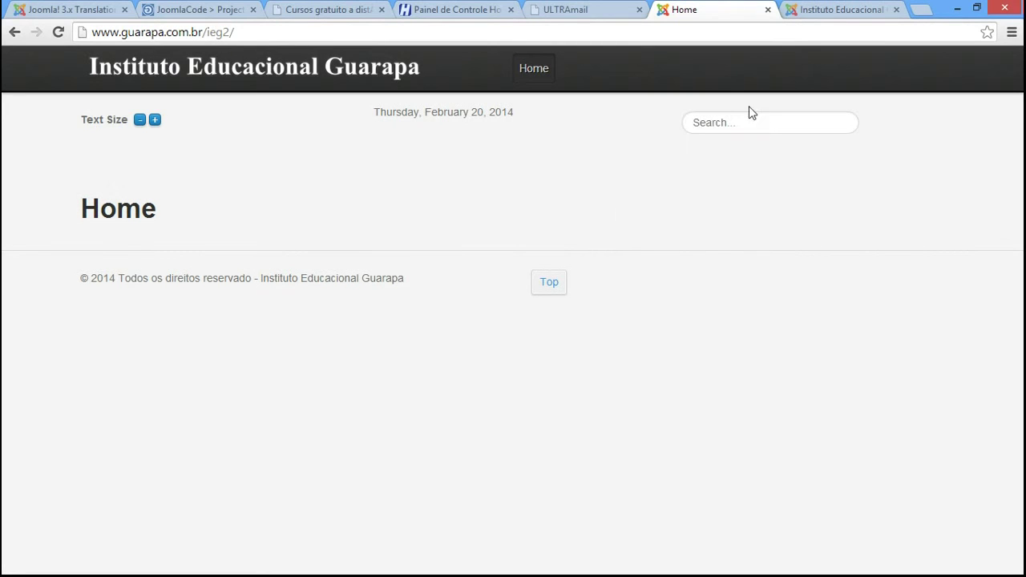
pyautogui.click(759, 126)
pyautogui.click(629, 168)
# - Set the search module's Texto da Caixa to "Buscar em todo o site"
pyautogui.click(809, 13)
pyautogui.scroll(-2, 975, 149)
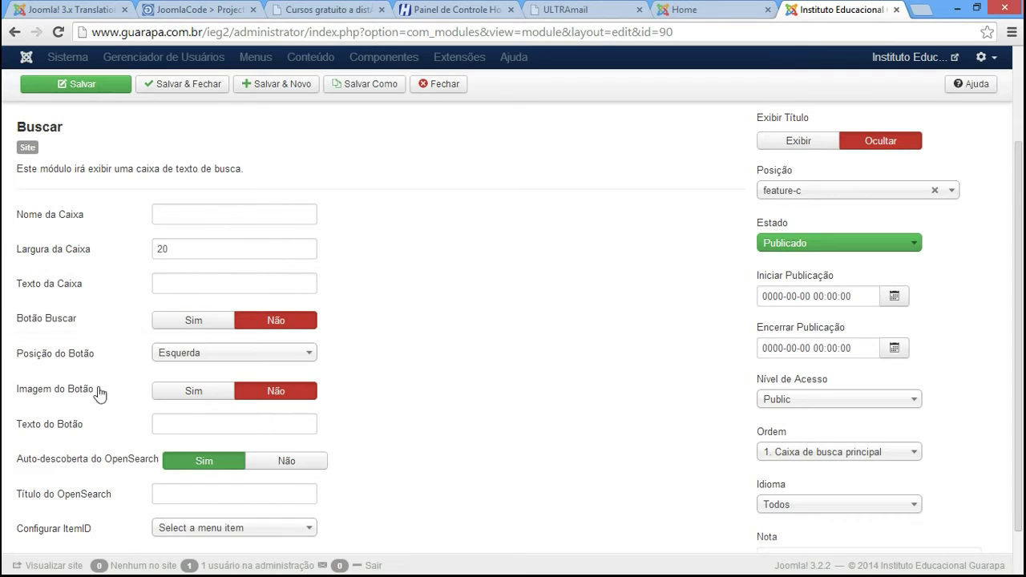
pyautogui.moveTo(44, 290)
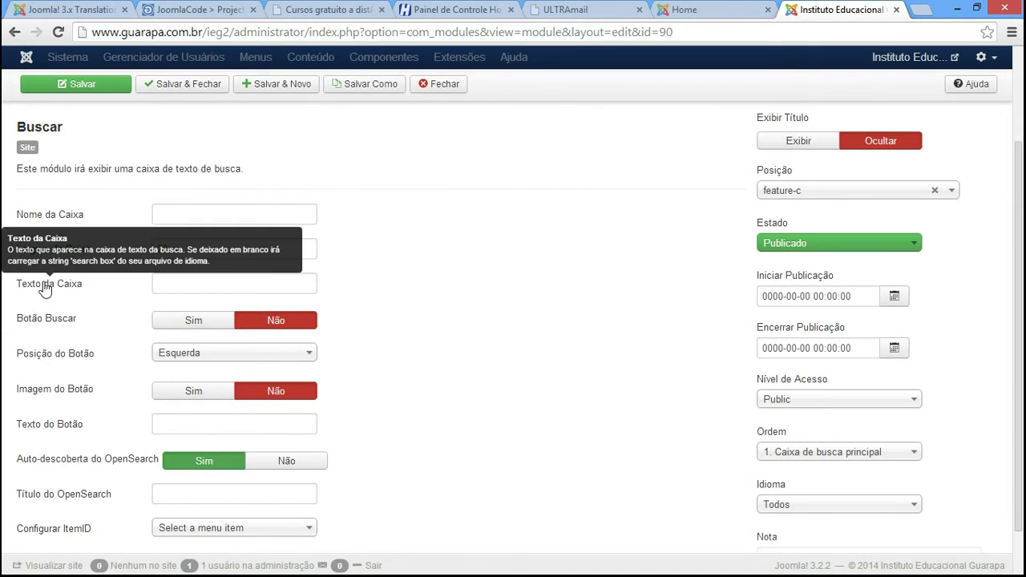
pyautogui.click(183, 284)
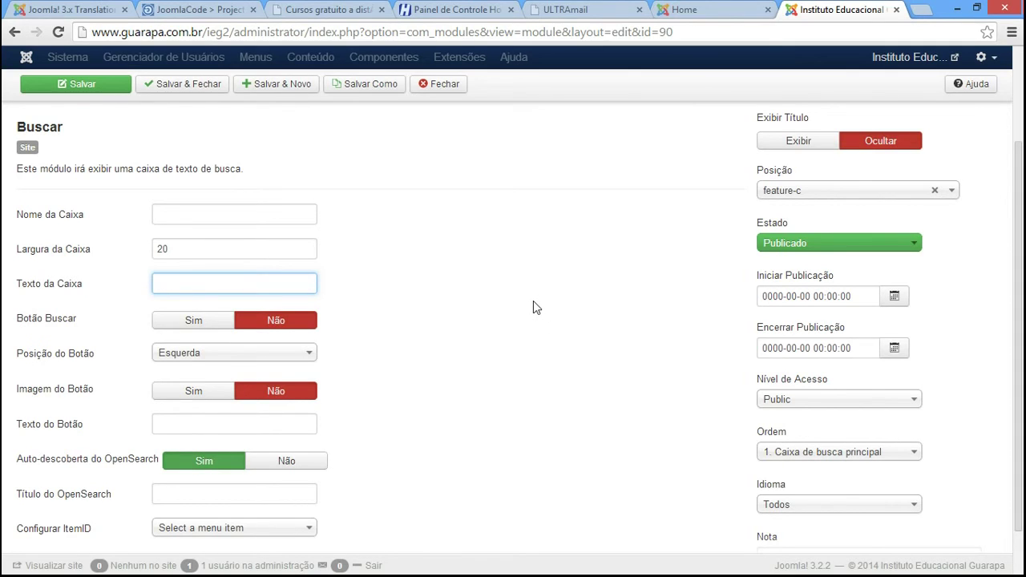
pyautogui.write('Bus')
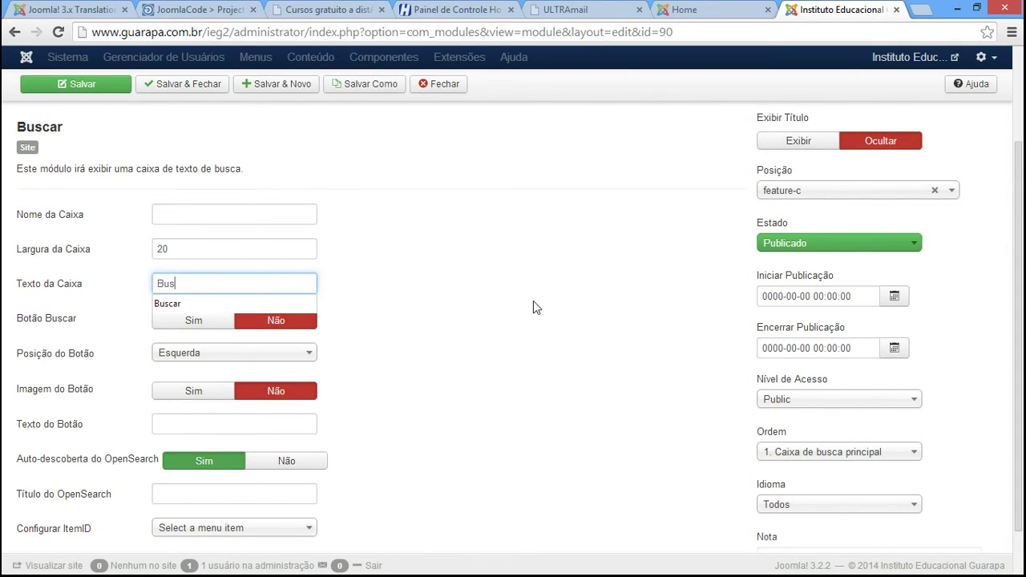
pyautogui.write('car em todo o site')
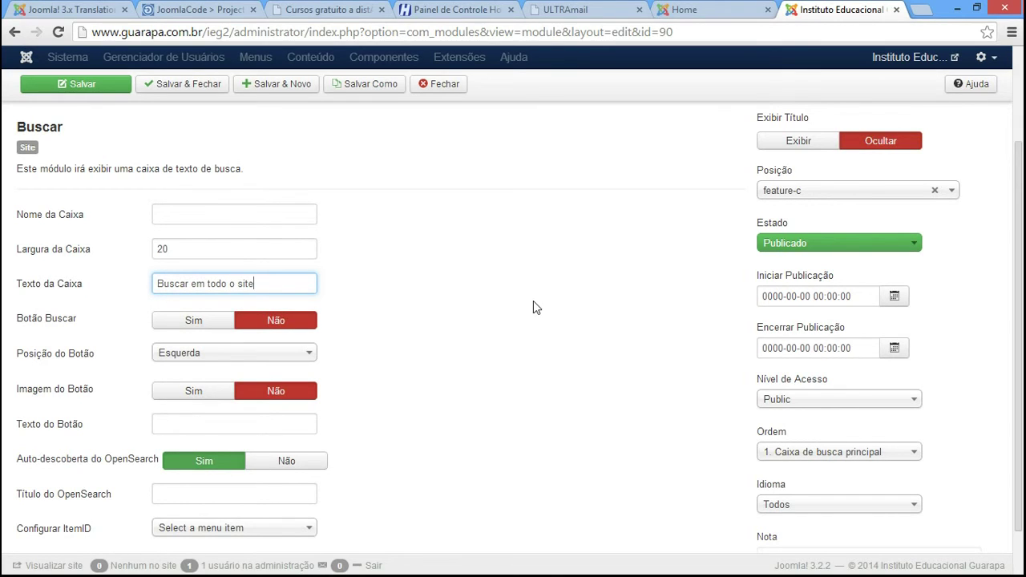
# - Enable the module's Botão Buscar option and set the button position to Em baixo
pyautogui.moveTo(31, 330)
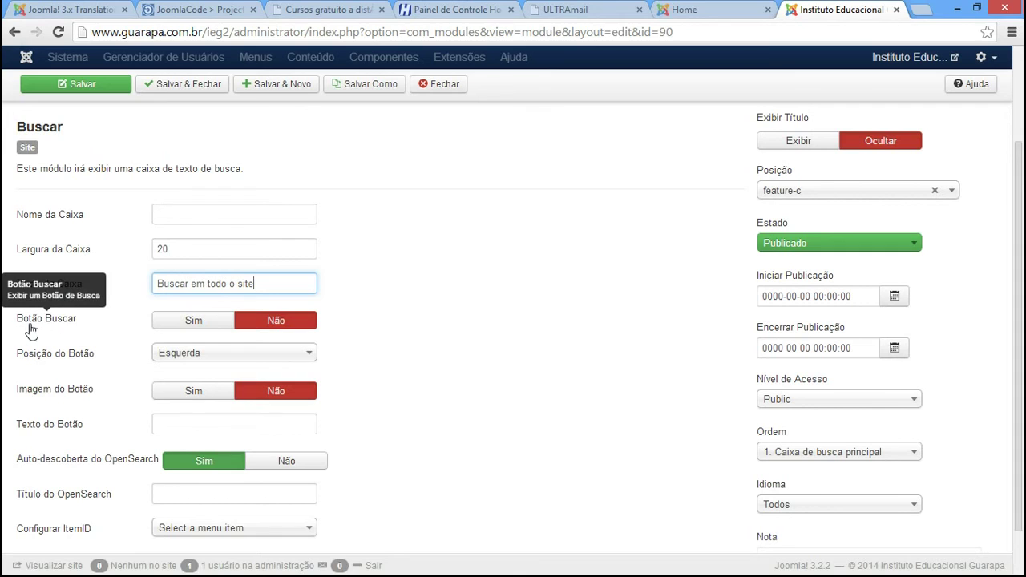
pyautogui.click(190, 327)
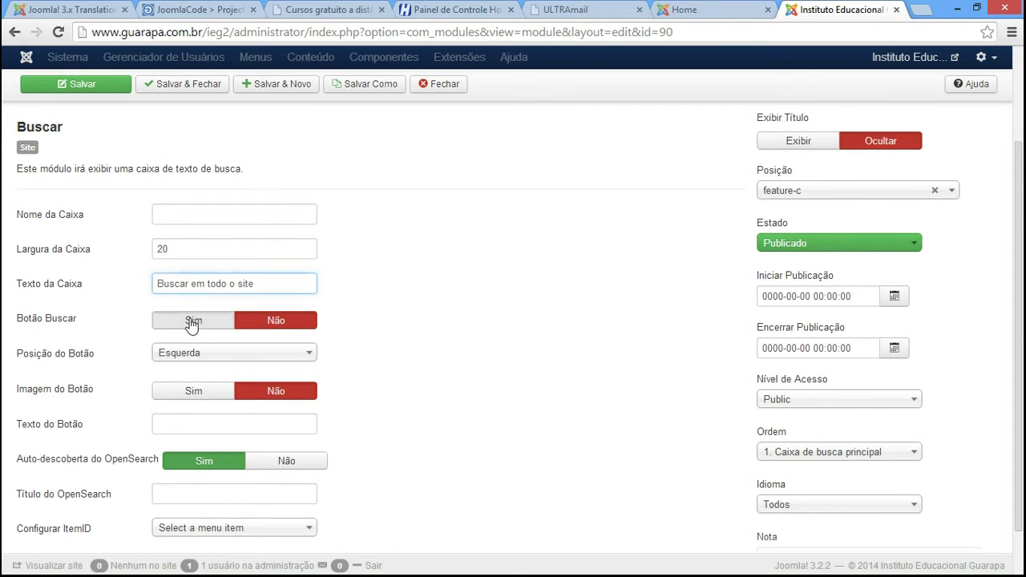
pyautogui.click(168, 357)
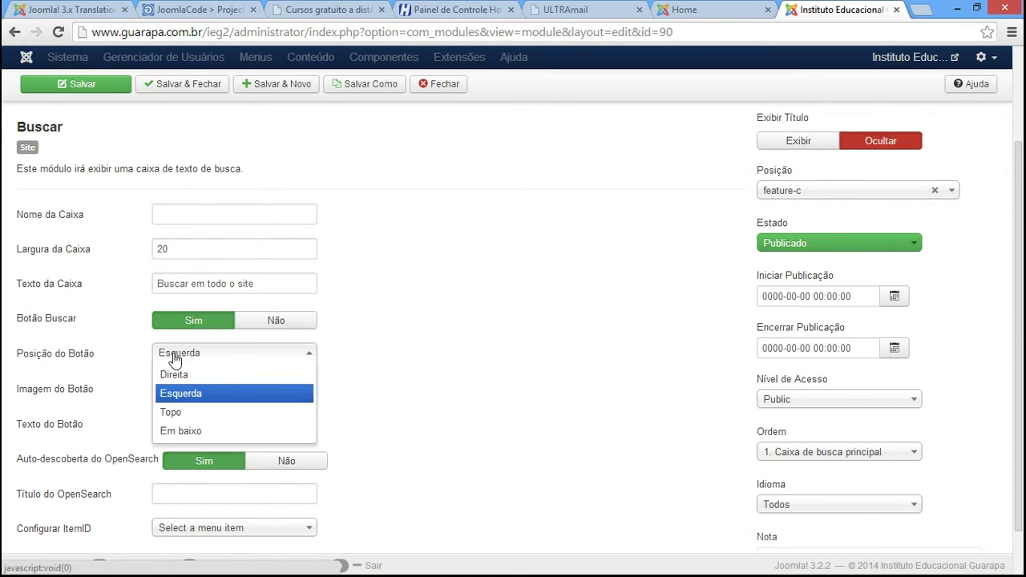
pyautogui.click(196, 431)
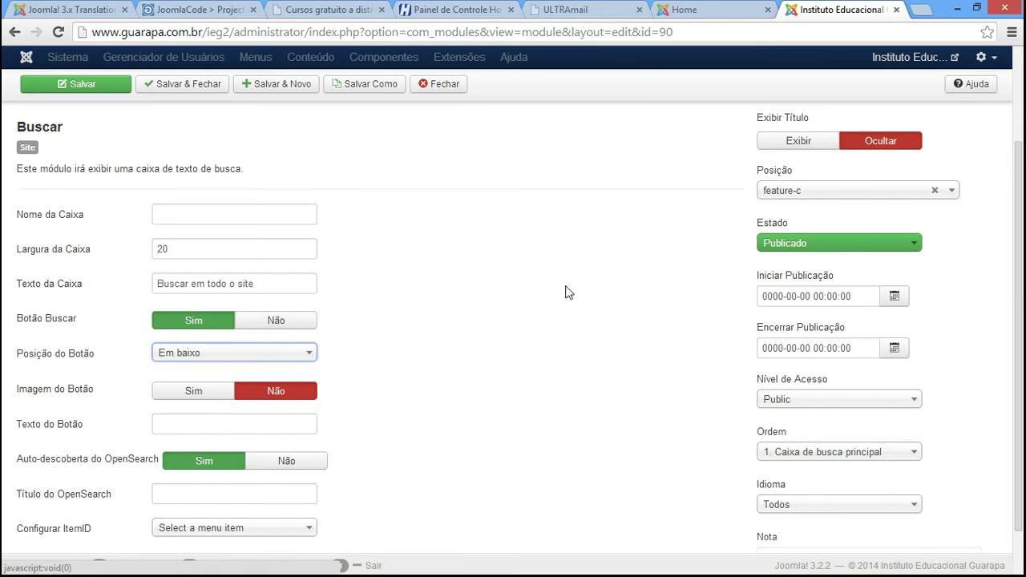
# - Save the search module and check its search box and button on the site's home page
pyautogui.scroll(3, 618, 181)
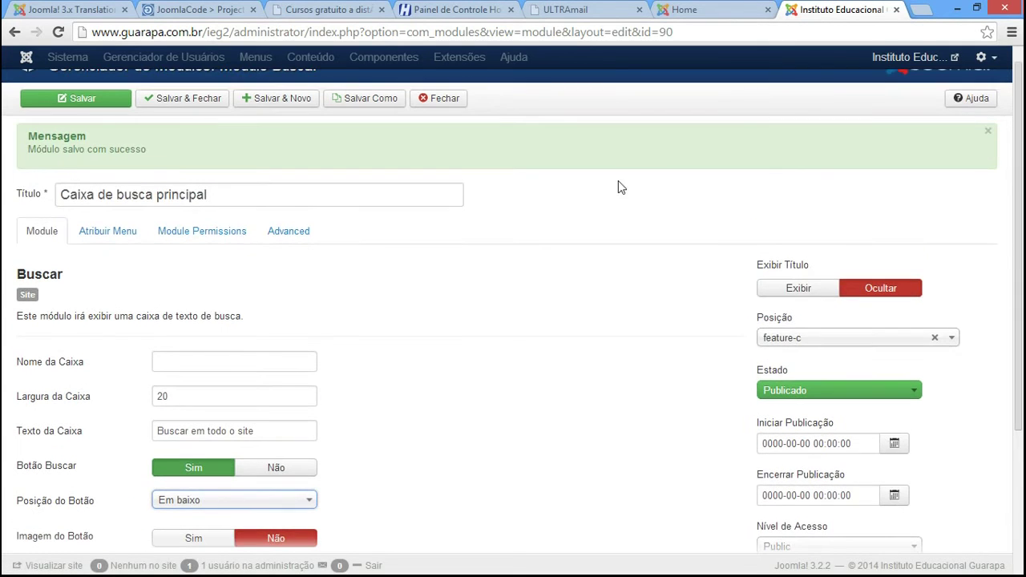
pyautogui.click(95, 100)
pyautogui.click(689, 9)
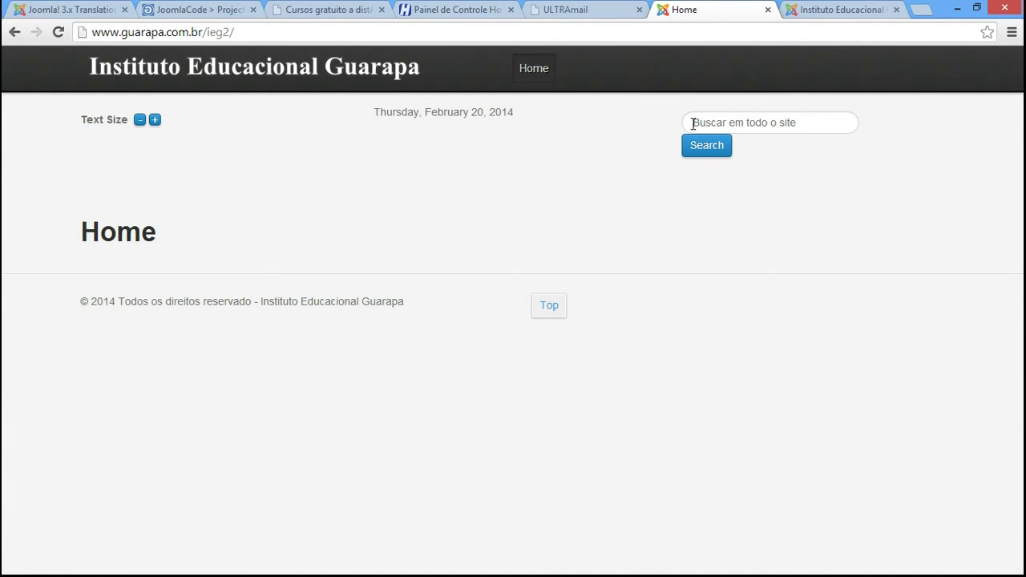
# - Try out the search box and the Search button on the site's home page
pyautogui.click(805, 125)
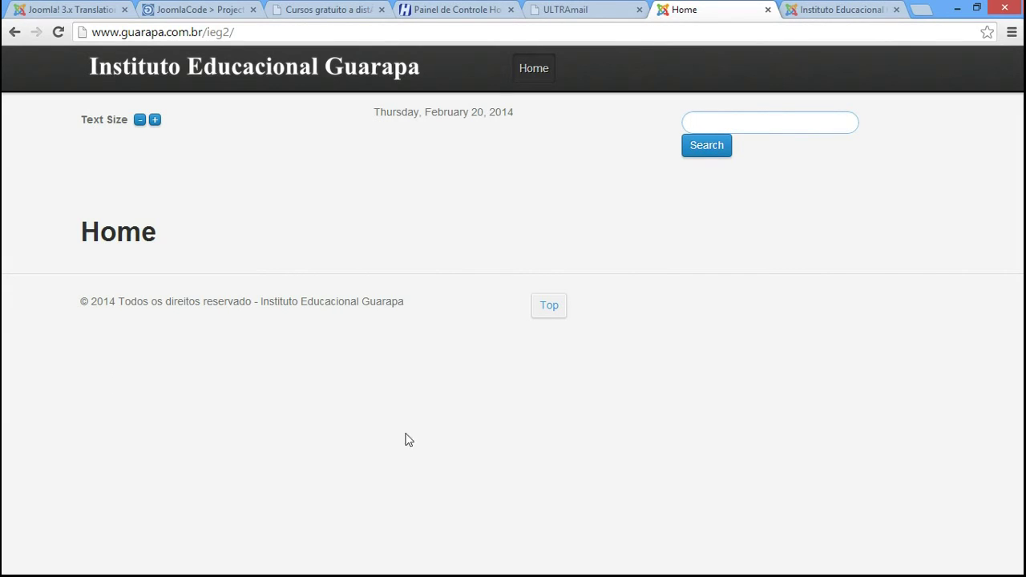
pyautogui.click(696, 153)
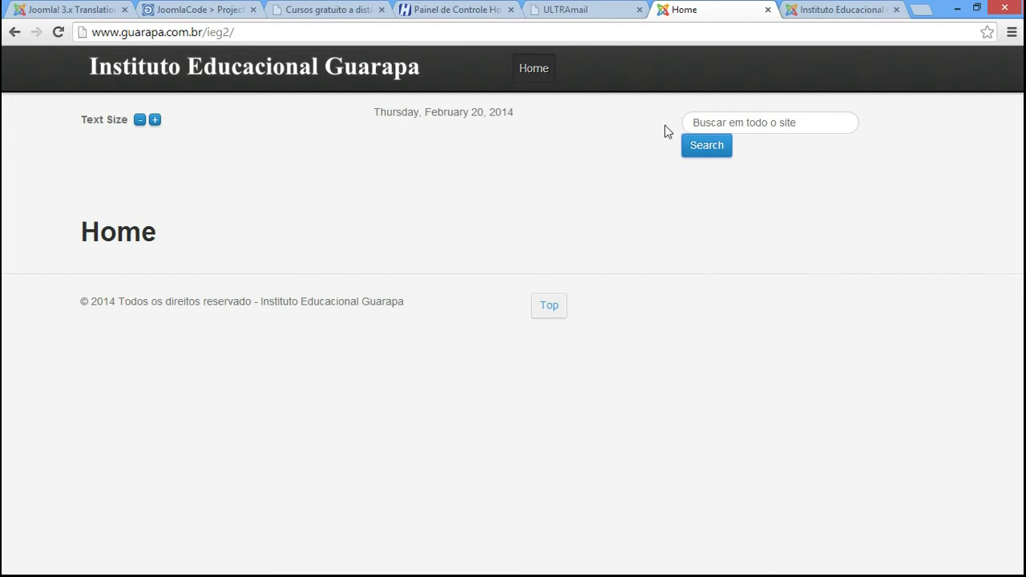
# - Set the search module's Posição do Botão to Direita, save it and check the button on the site's home page
pyautogui.click(808, 11)
pyautogui.scroll(-3, 1008, 181)
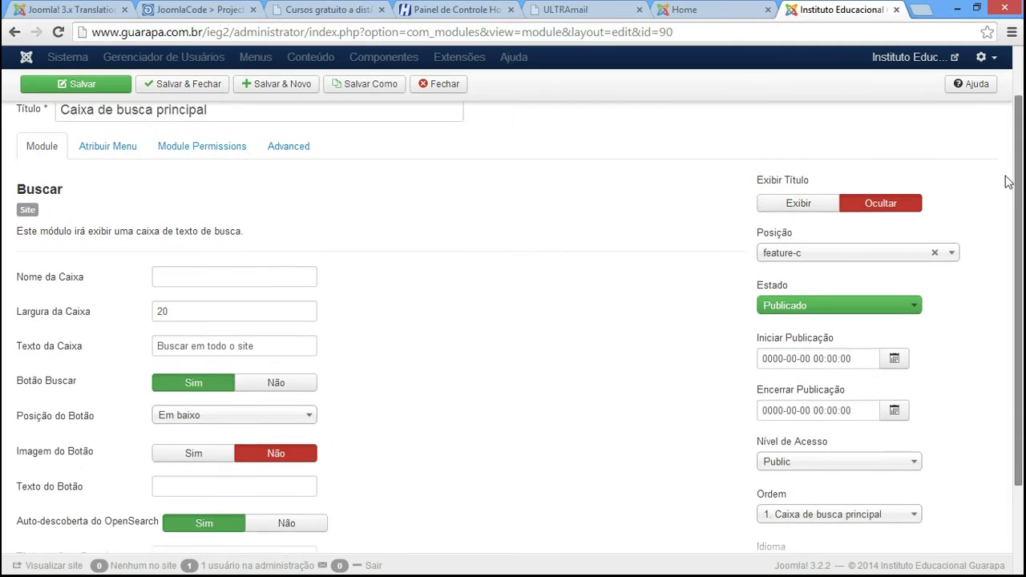
pyautogui.click(214, 415)
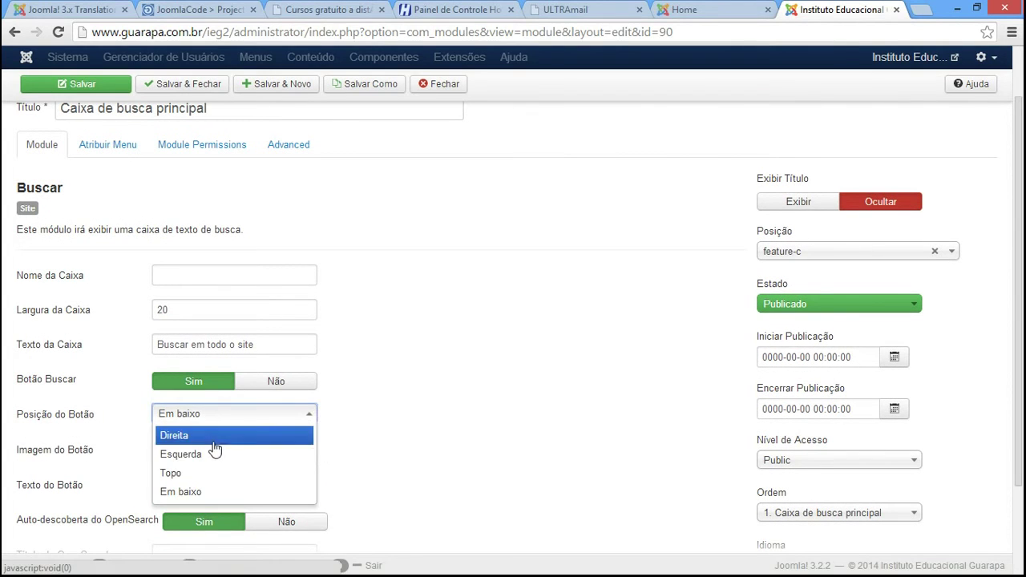
pyautogui.click(215, 443)
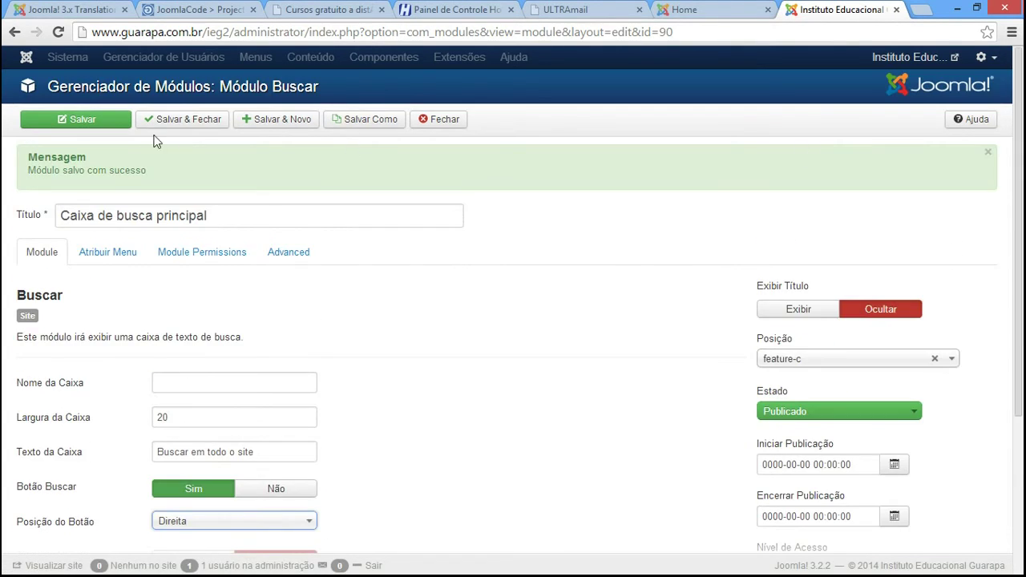
pyautogui.click(101, 124)
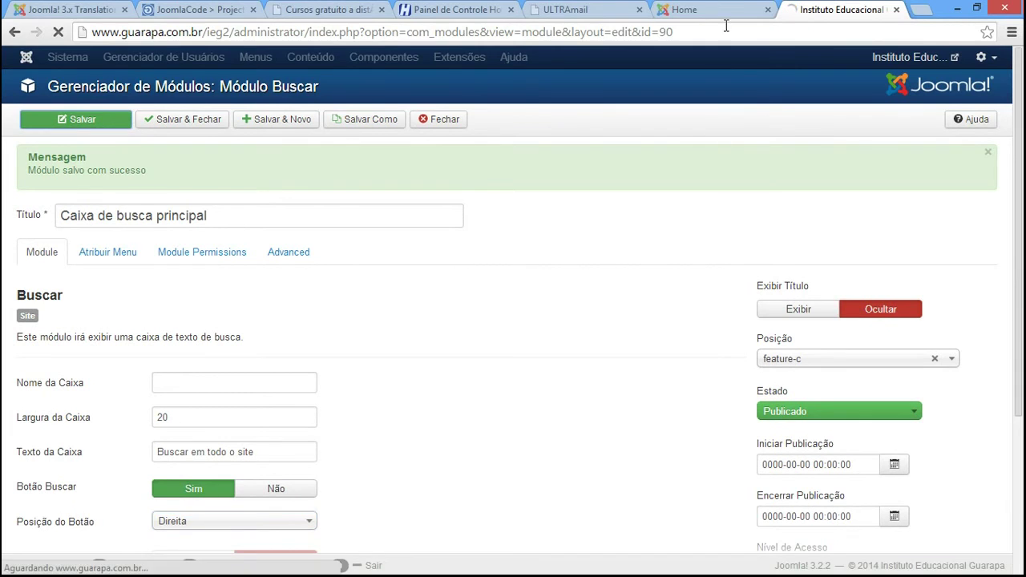
pyautogui.click(713, 7)
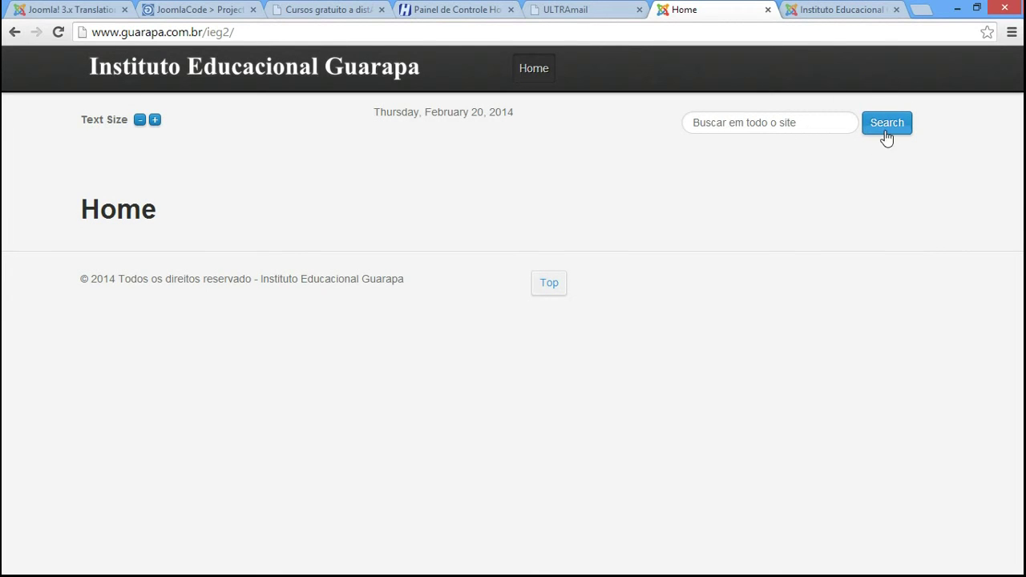
# - Set the search module's Botão Buscar option to Não and look at the search box on the site's home page
pyautogui.click(816, 16)
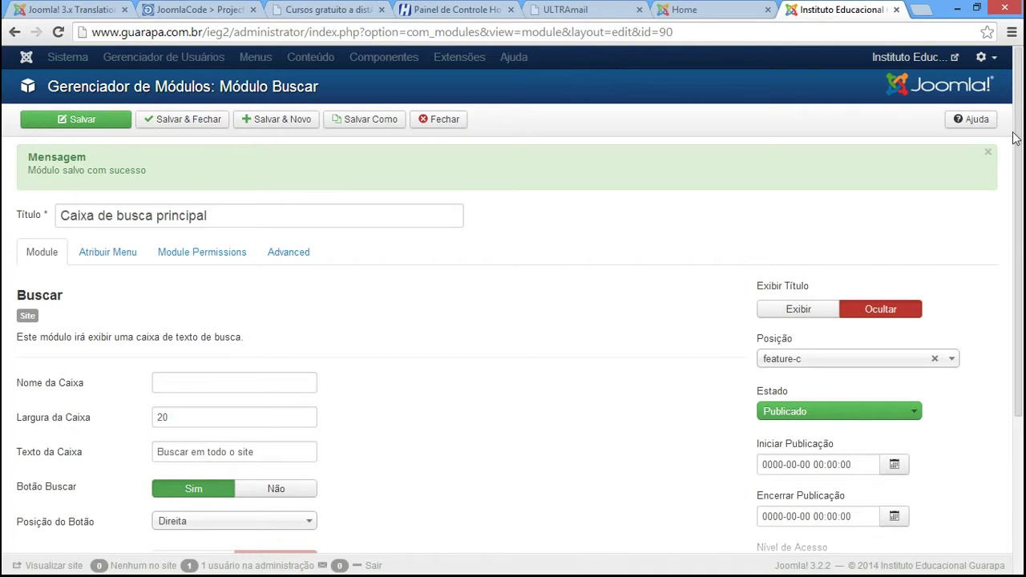
pyautogui.scroll(-3, 620, 208)
pyautogui.click(276, 368)
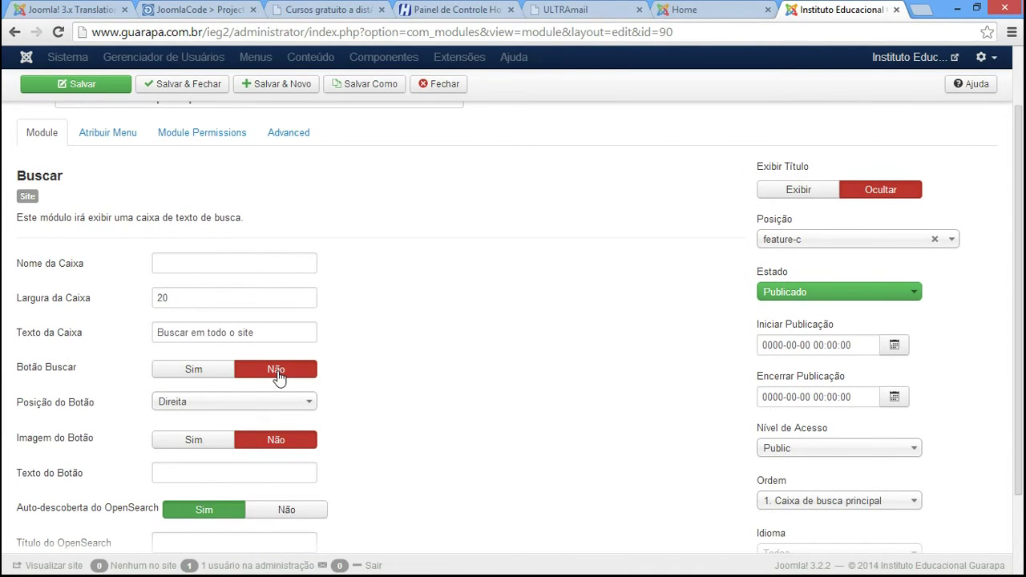
pyautogui.scroll(2, 1003, 350)
pyautogui.click(861, 358)
pyautogui.click(831, 358)
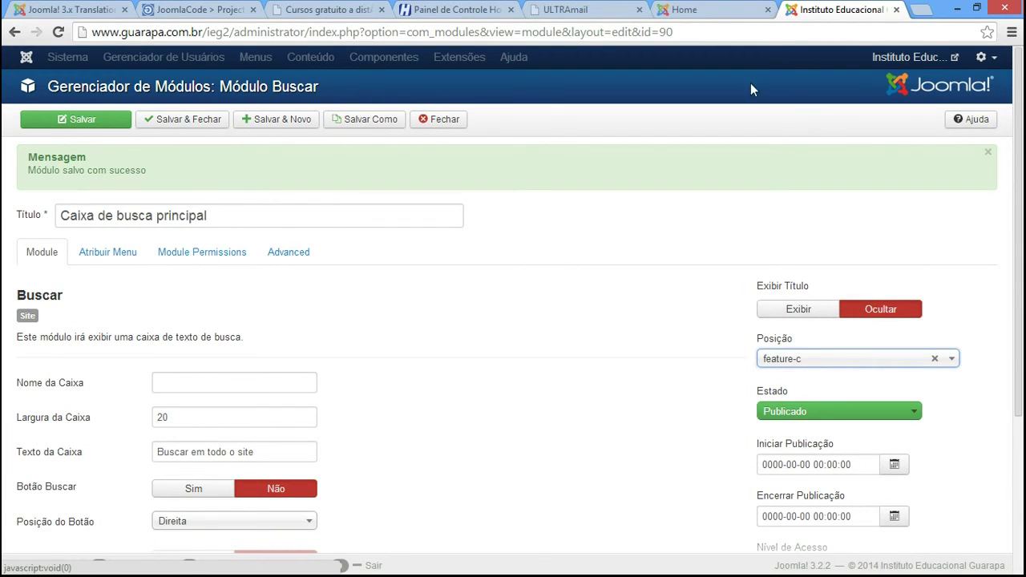
pyautogui.click(695, 9)
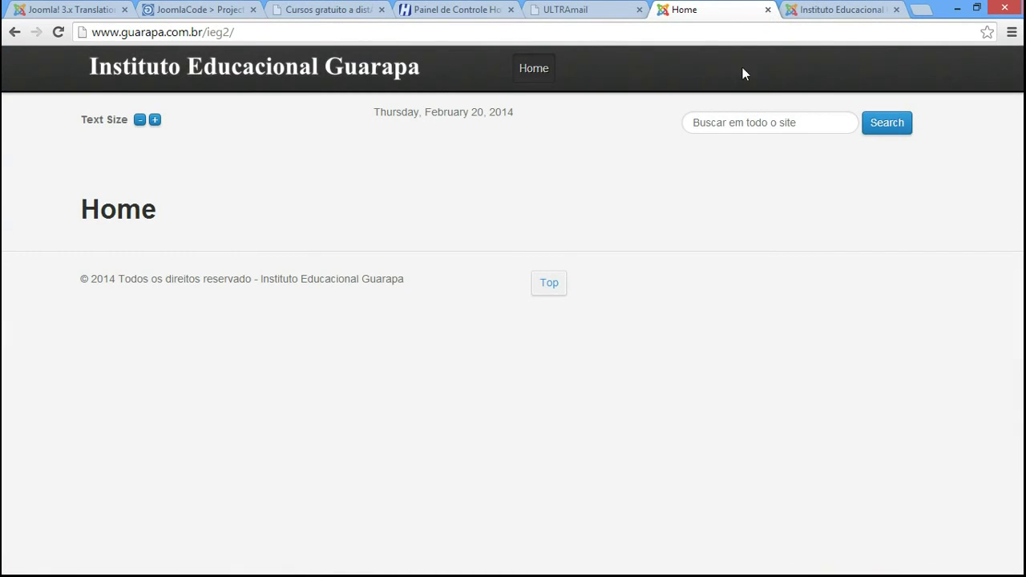
# - Close the search module "Caixa de busca principal" and return to the list of site modules
pyautogui.click(837, 9)
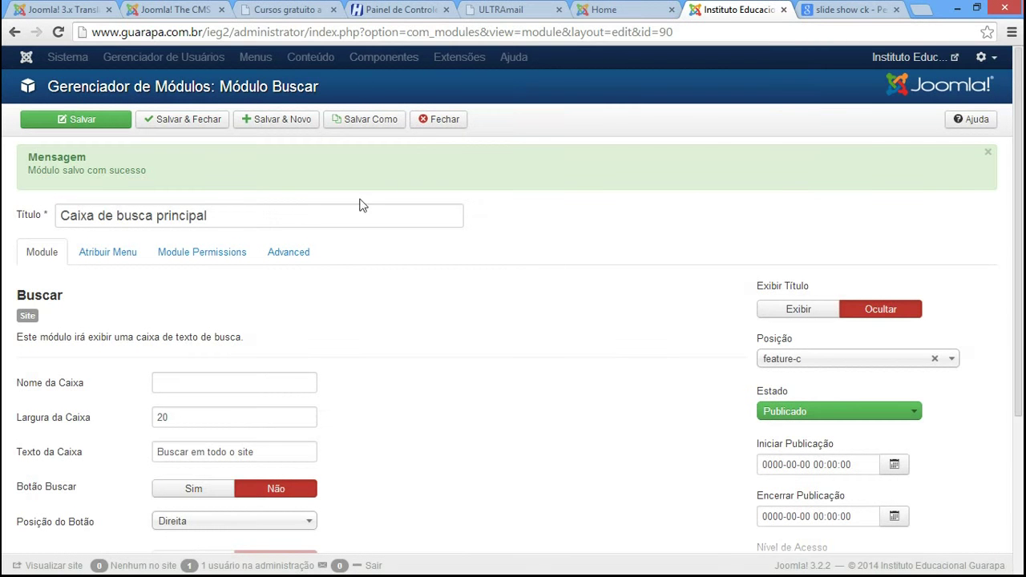
pyautogui.click(231, 214)
pyautogui.moveTo(231, 214); pyautogui.dragTo(49, 215)
pyautogui.click(439, 122)
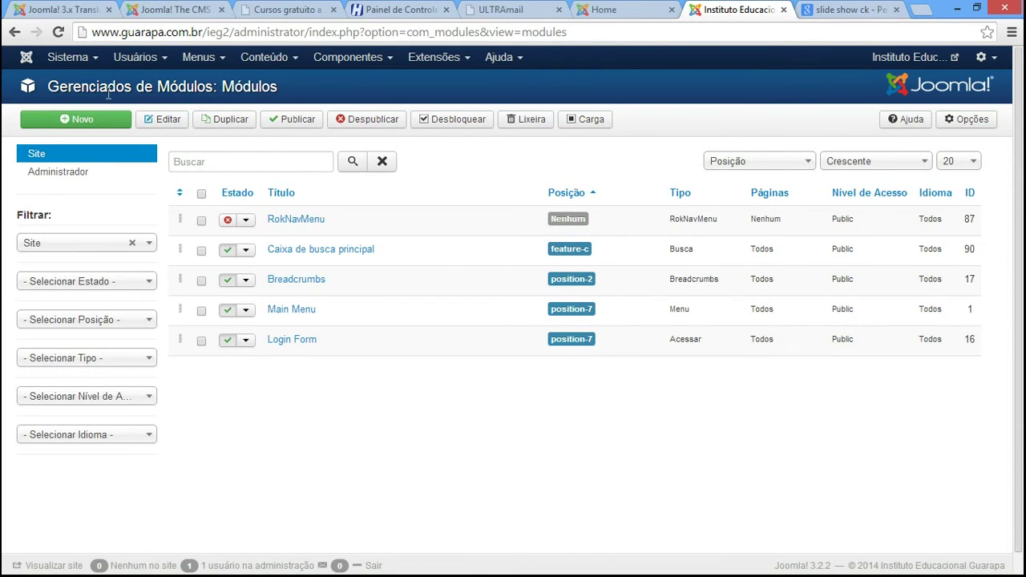
pyautogui.click(458, 62)
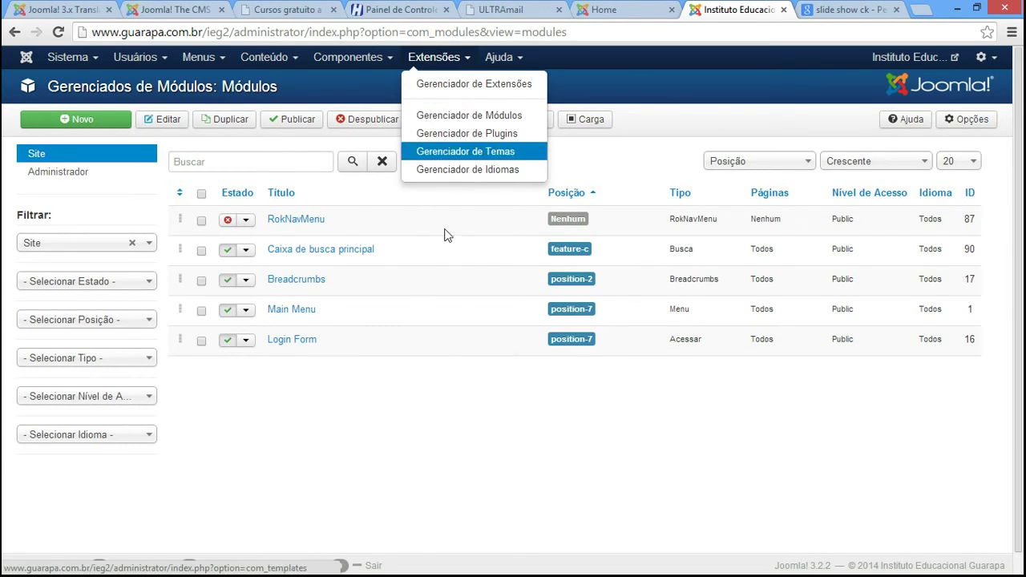
pyautogui.click(431, 459)
# - Switch to the joomla.org website and open its Extensions Directory
pyautogui.click(141, 8)
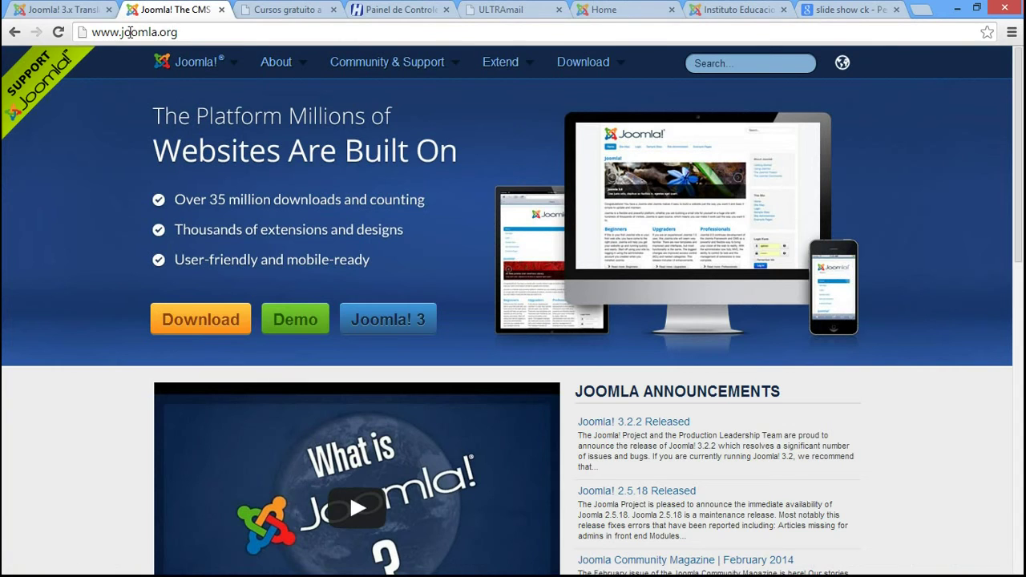
pyautogui.moveTo(202, 34); pyautogui.dragTo(75, 36)
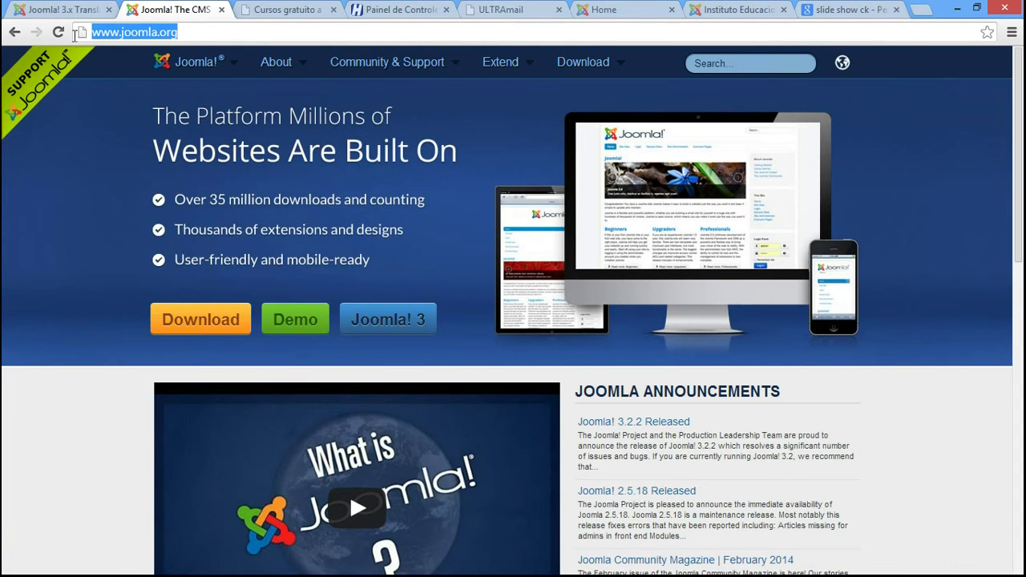
pyautogui.click(202, 34)
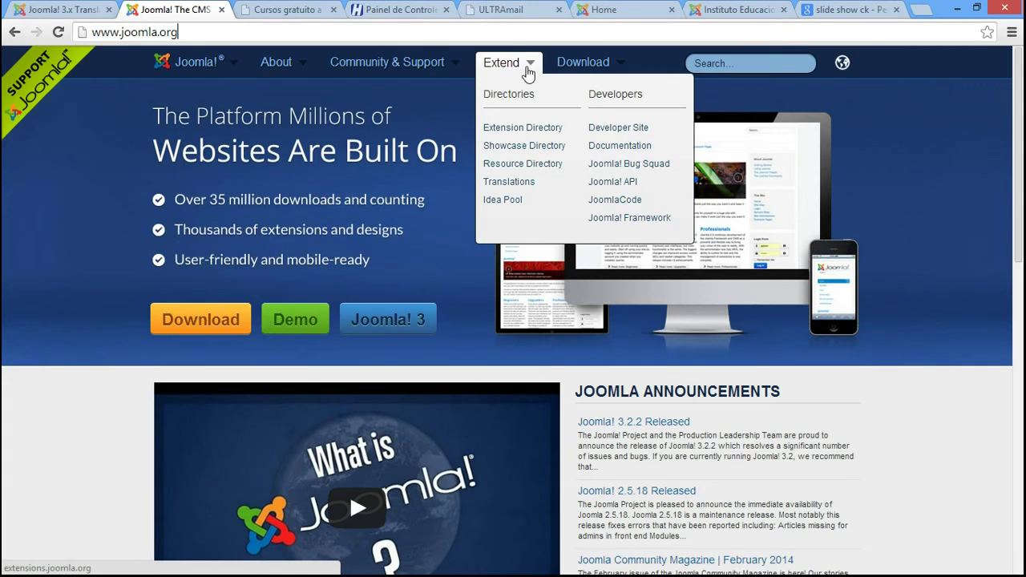
pyautogui.click(510, 69)
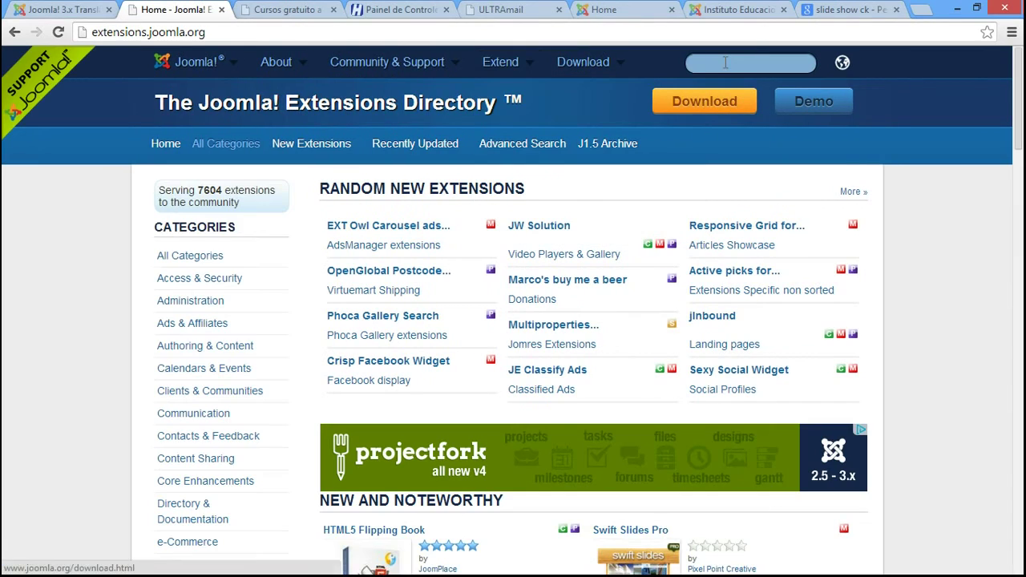
# - Search the Extensions Directory for "slideshow ck" and open the page of the free Slideshow CK extension
pyautogui.click(725, 62)
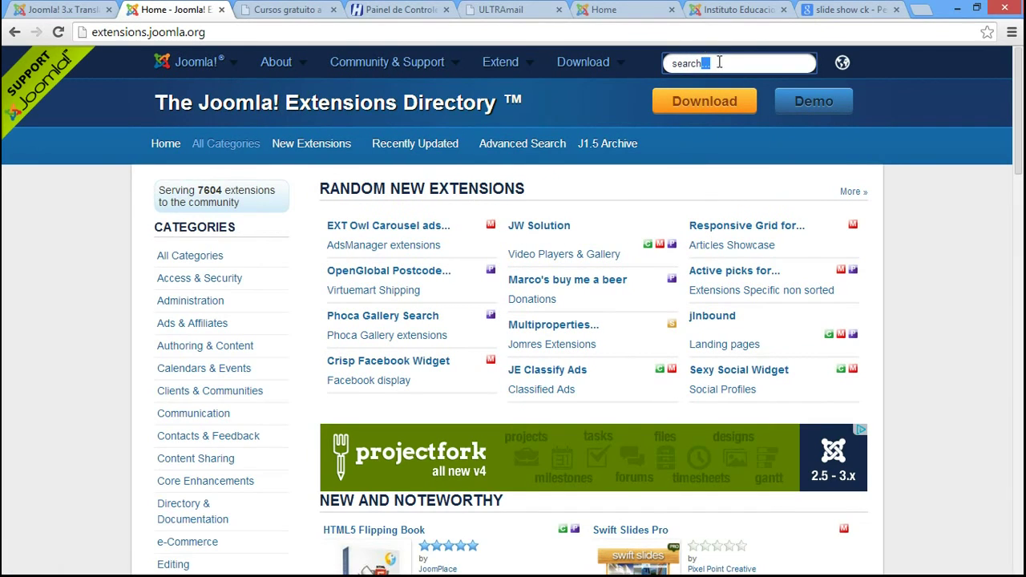
pyautogui.tripleClick(723, 65)
pyautogui.write('slideshow')
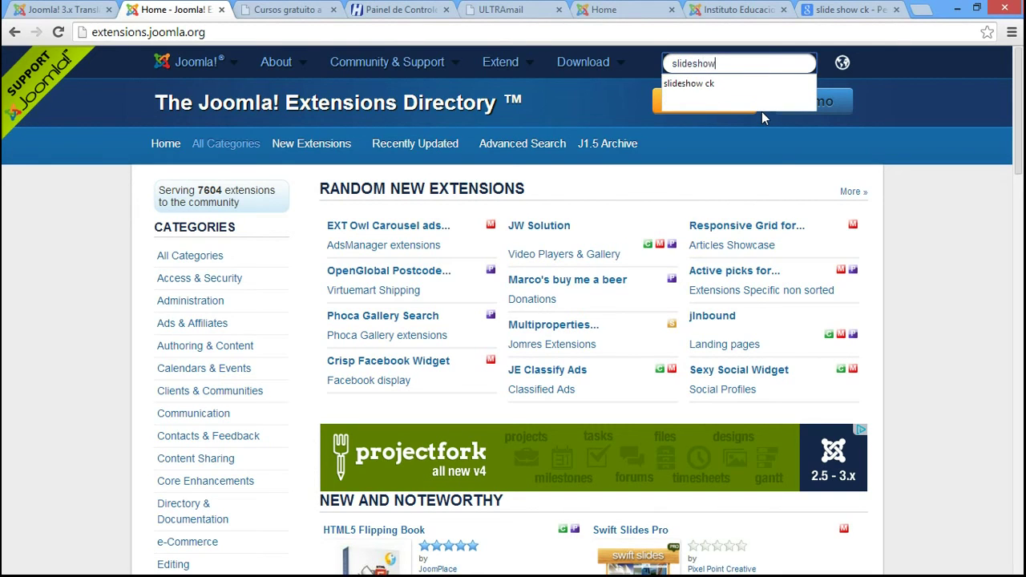
pyautogui.write(' ck')
pyautogui.press('Return')
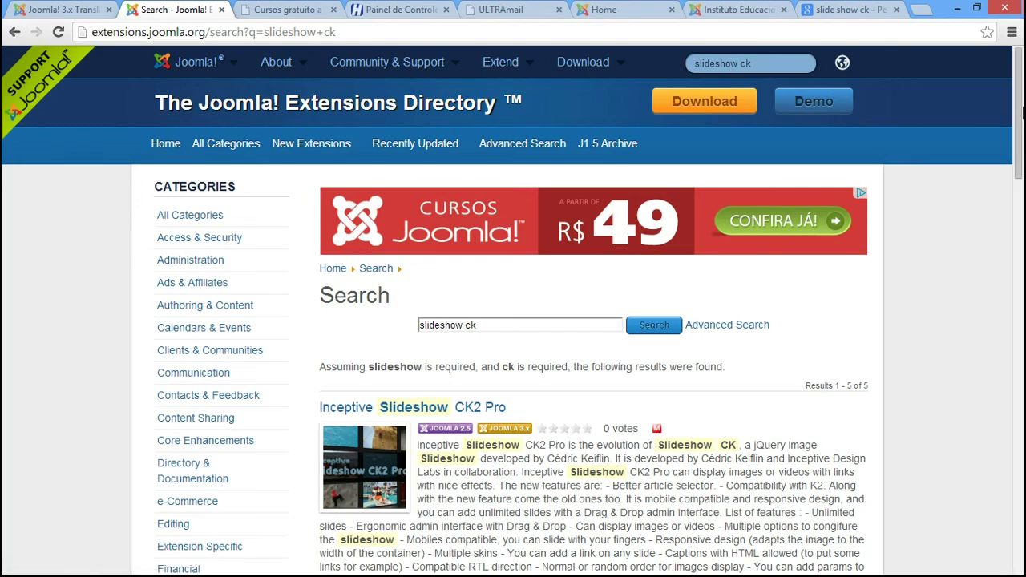
pyautogui.moveTo(1019, 80); pyautogui.dragTo(1021, 231)
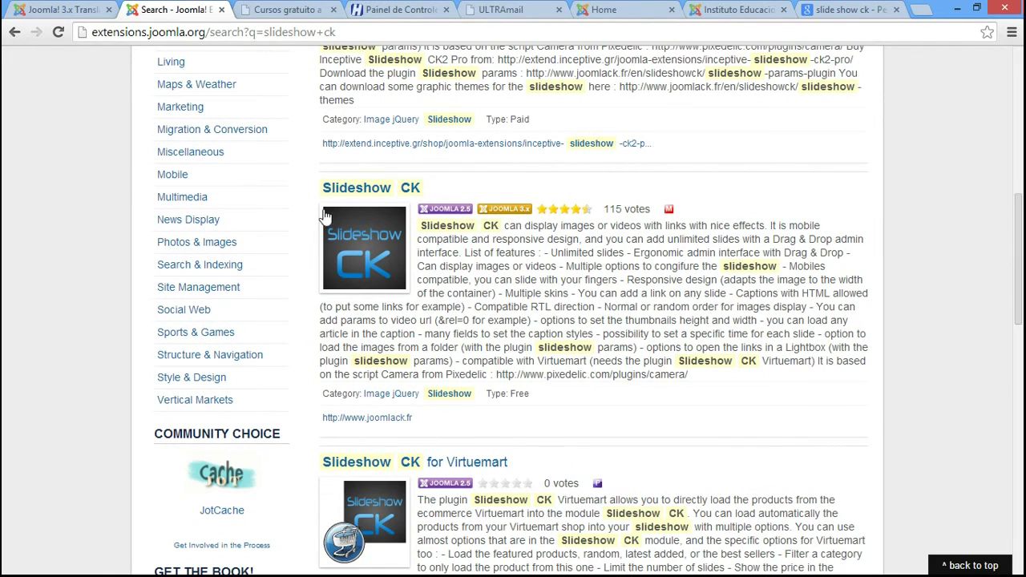
pyautogui.click(352, 194)
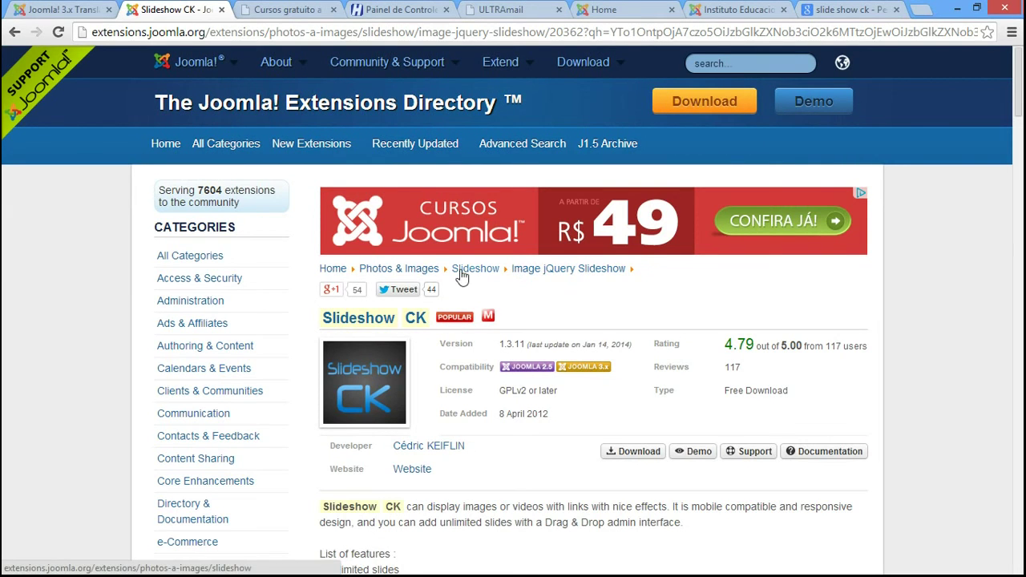
# - Examine the Slideshow CK extension's version and last update date on its details page
pyautogui.moveTo(1017, 78); pyautogui.dragTo(1021, 92)
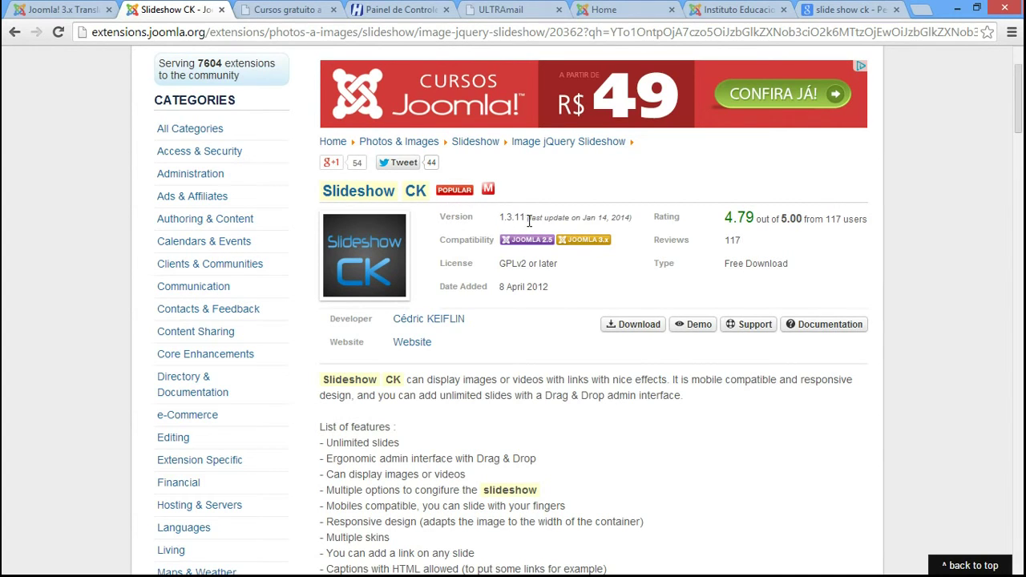
pyautogui.moveTo(629, 220); pyautogui.dragTo(580, 219)
pyautogui.moveTo(505, 217); pyautogui.dragTo(627, 219)
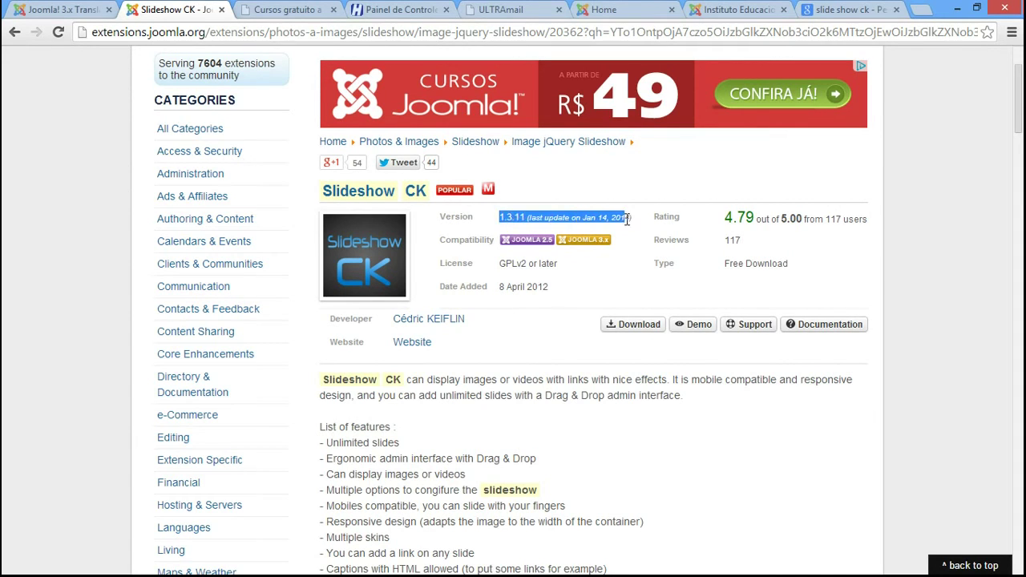
pyautogui.click(586, 218)
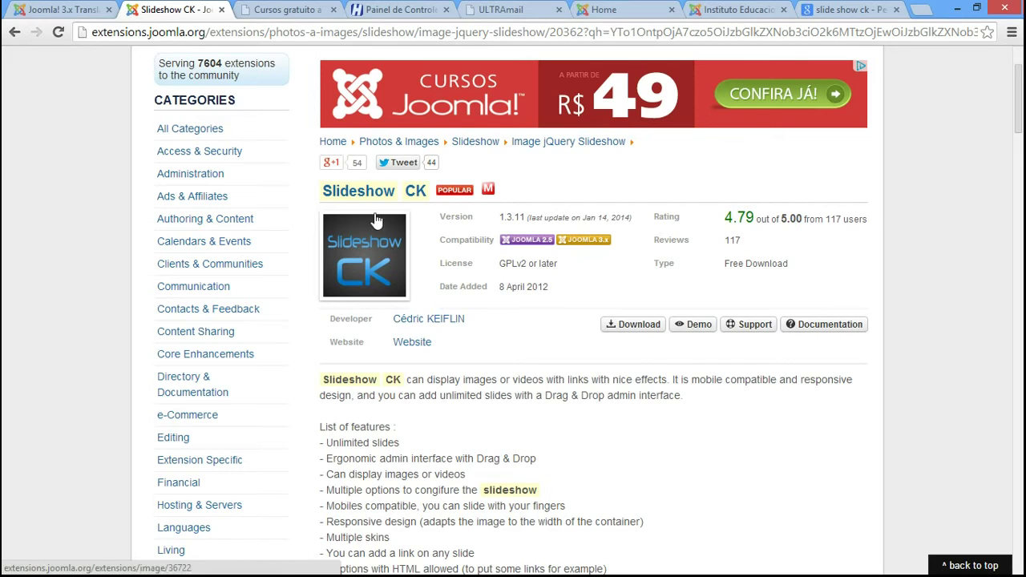
# - Open the Slideshow CK demo and advance through its sample slides
pyautogui.click(691, 328)
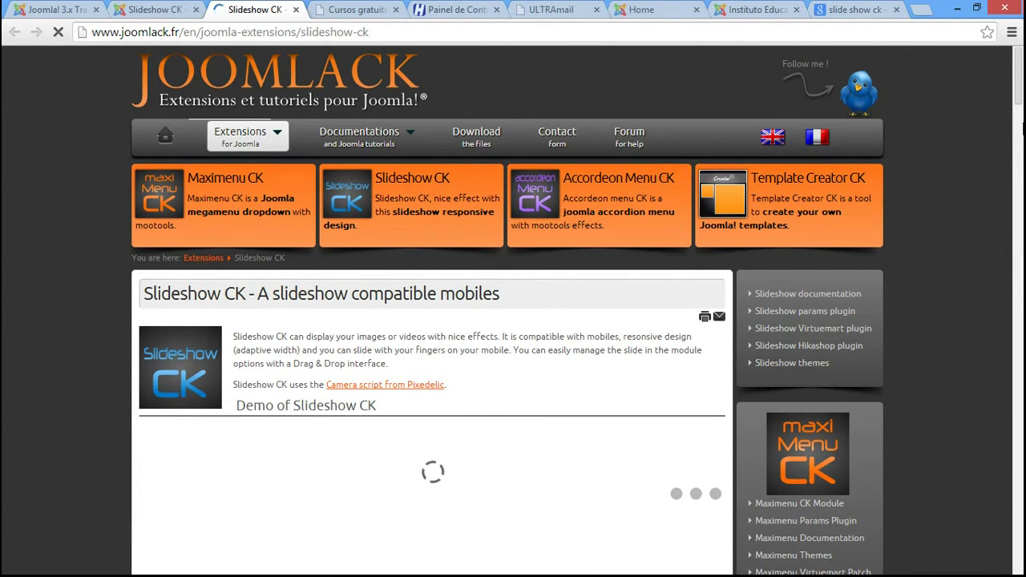
pyautogui.scroll(-3, 880, 384)
pyautogui.scroll(-1, 295, 254)
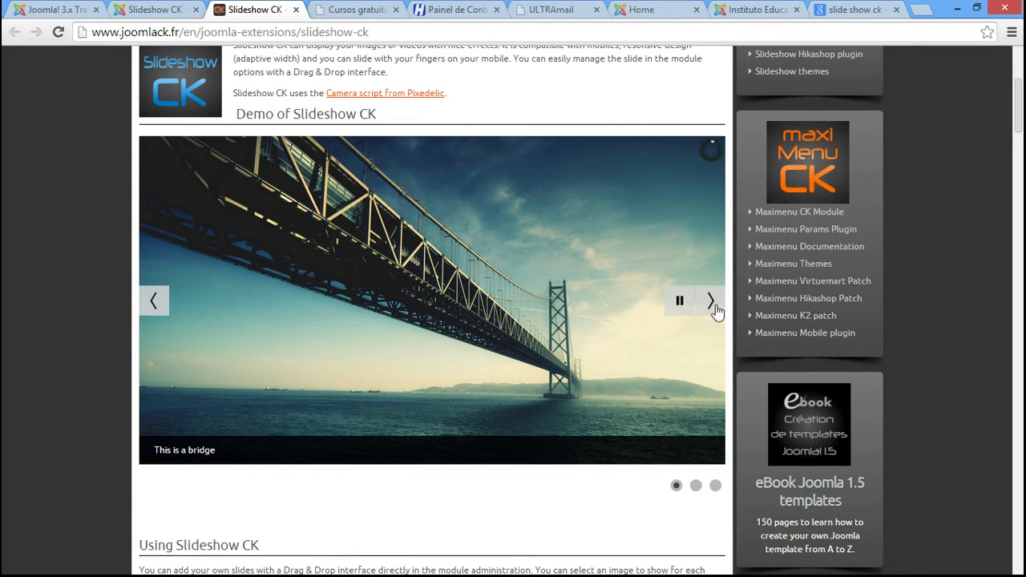
pyautogui.click(712, 306)
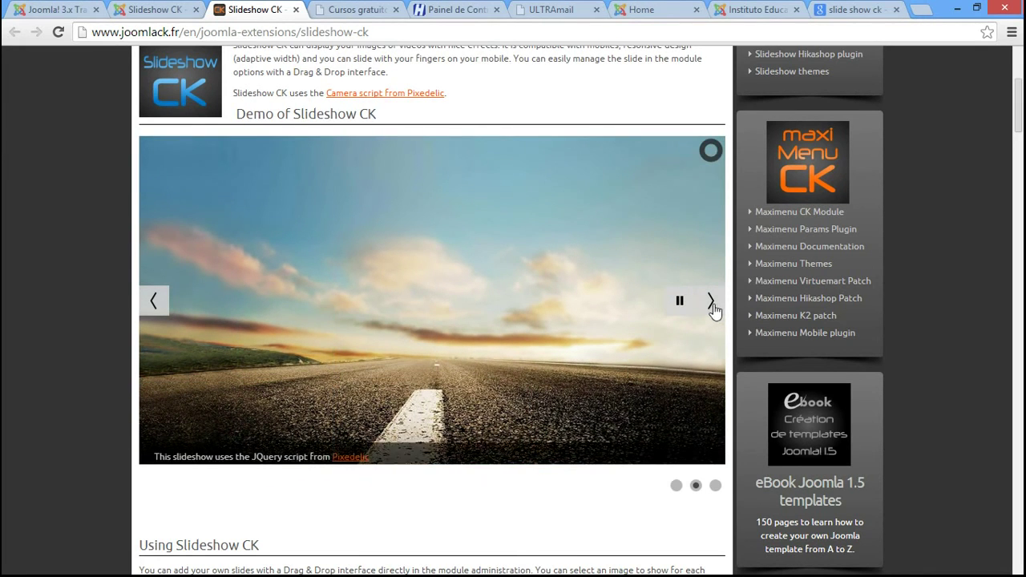
pyautogui.click(712, 306)
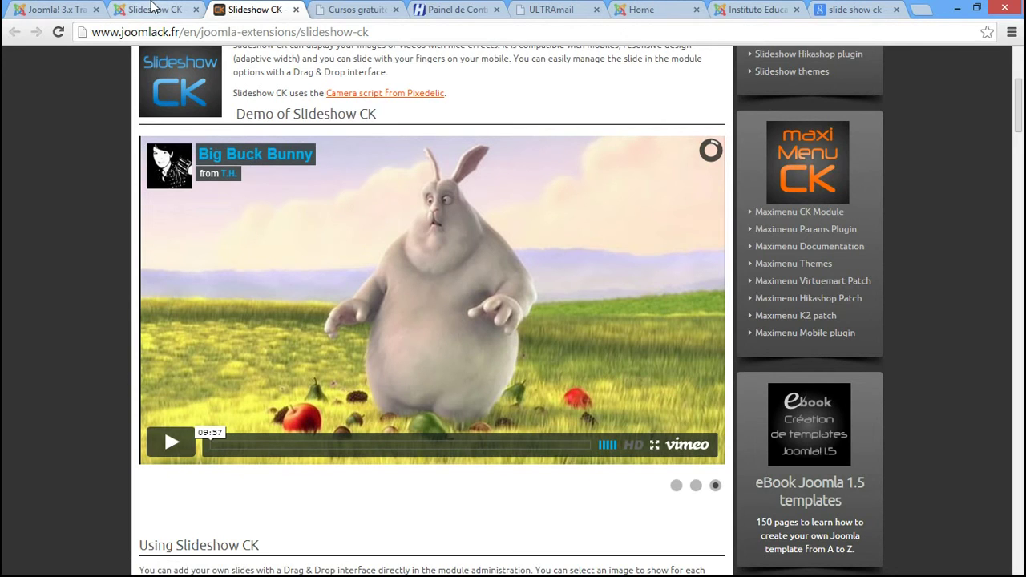
# - Download the Joomla 3.x version of Slideshow CK from the developer's download page and close the demo page
pyautogui.click(152, 10)
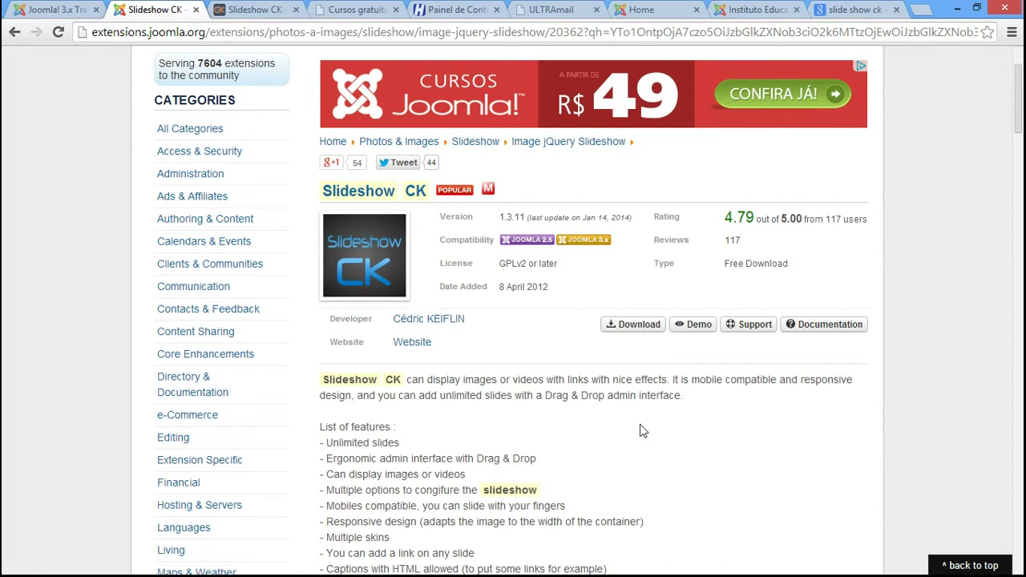
pyautogui.click(662, 325)
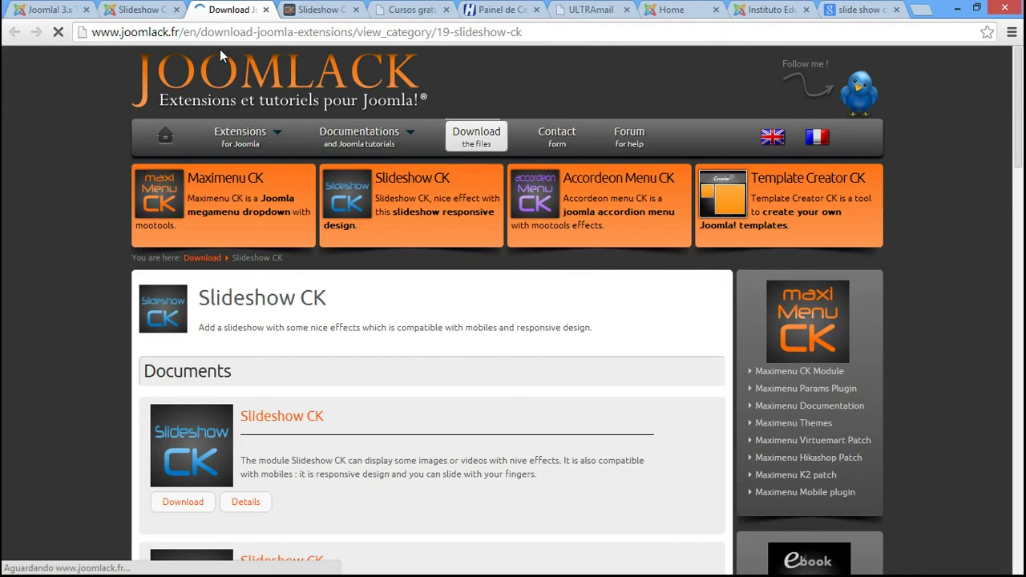
pyautogui.click(356, 10)
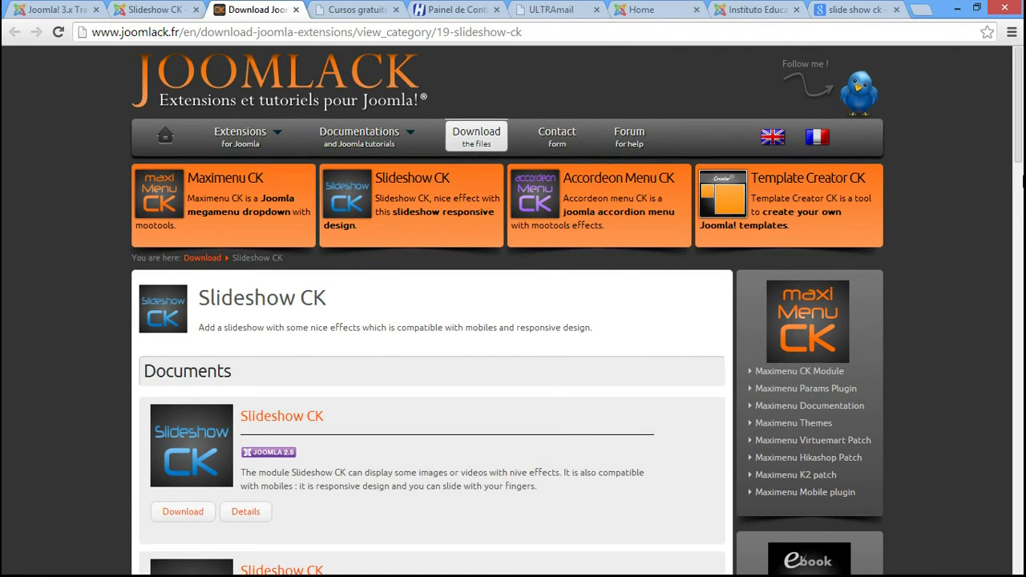
pyautogui.scroll(-2, 1018, 112)
pyautogui.scroll(-3, 1018, 112)
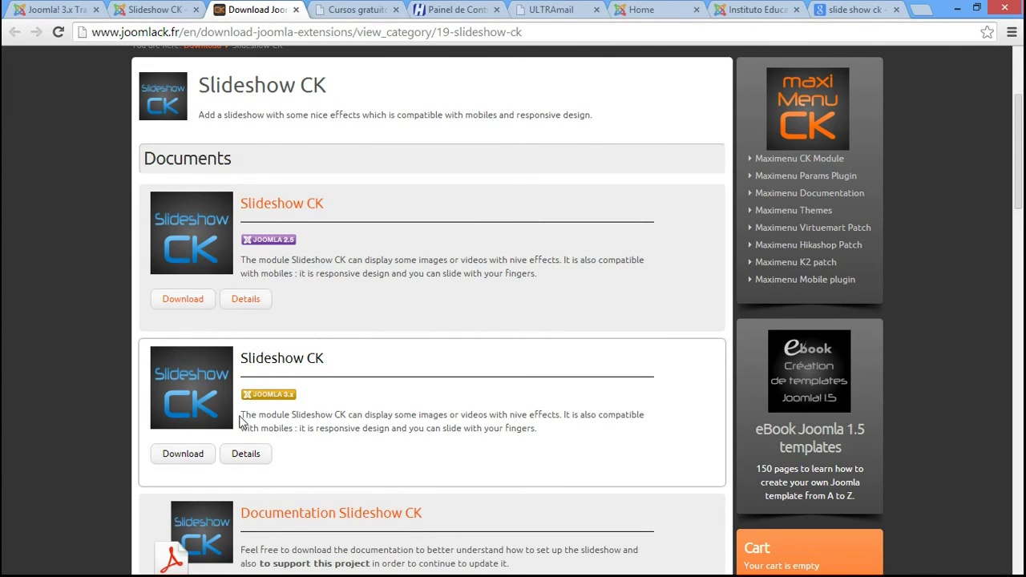
pyautogui.click(180, 455)
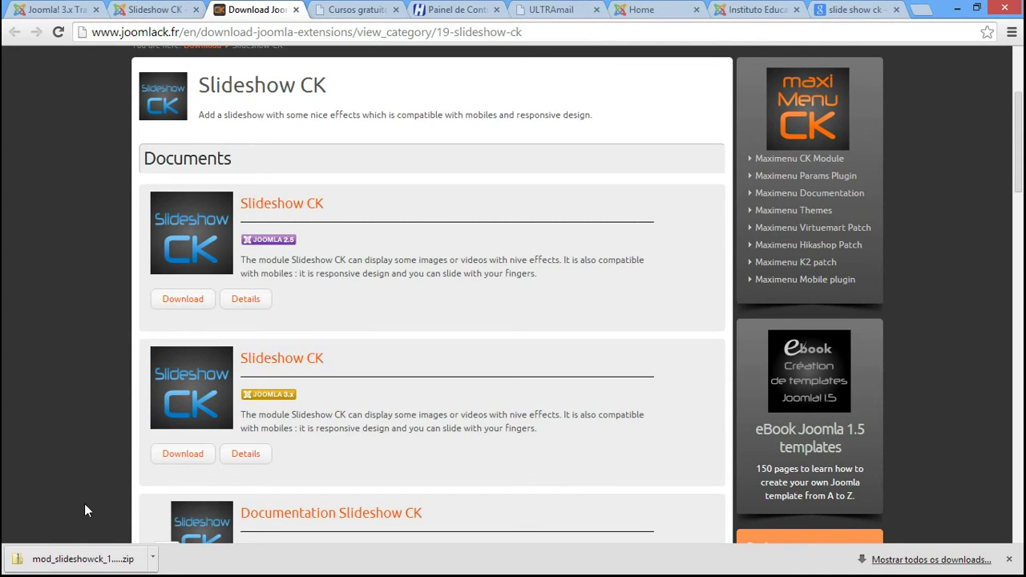
# - Switch to the Downloads folder in File Explorer, cut the mod_slideshowck_1.3.11_j30 archive and open "Extençoes Joomla" inside "Como ser um Profissional na Web"
pyautogui.moveTo(88, 575)
pyautogui.click(122, 565)
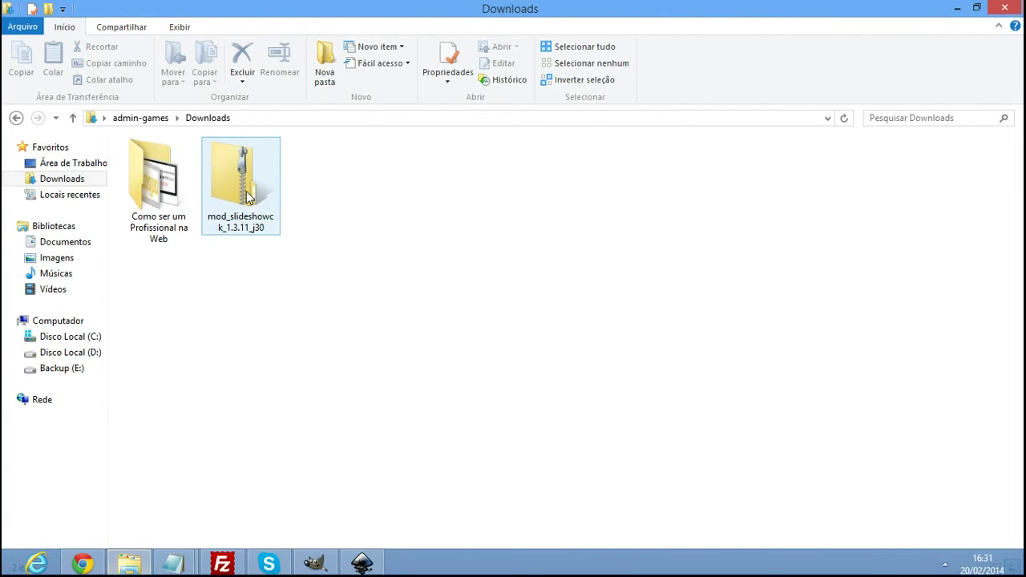
pyautogui.moveTo(342, 321); pyautogui.dragTo(237, 154)
pyautogui.rightClick(236, 155)
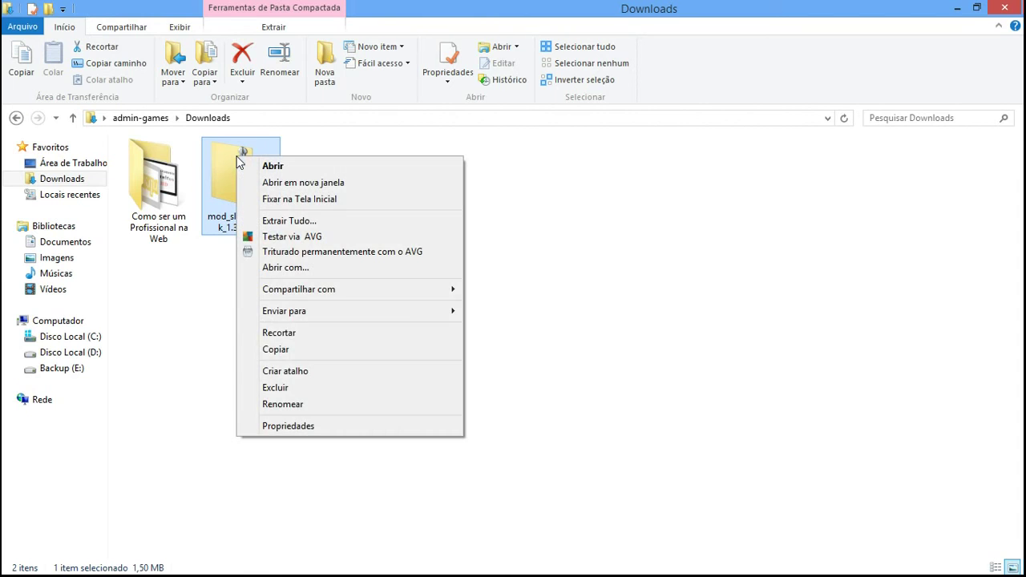
pyautogui.click(273, 335)
pyautogui.doubleClick(145, 188)
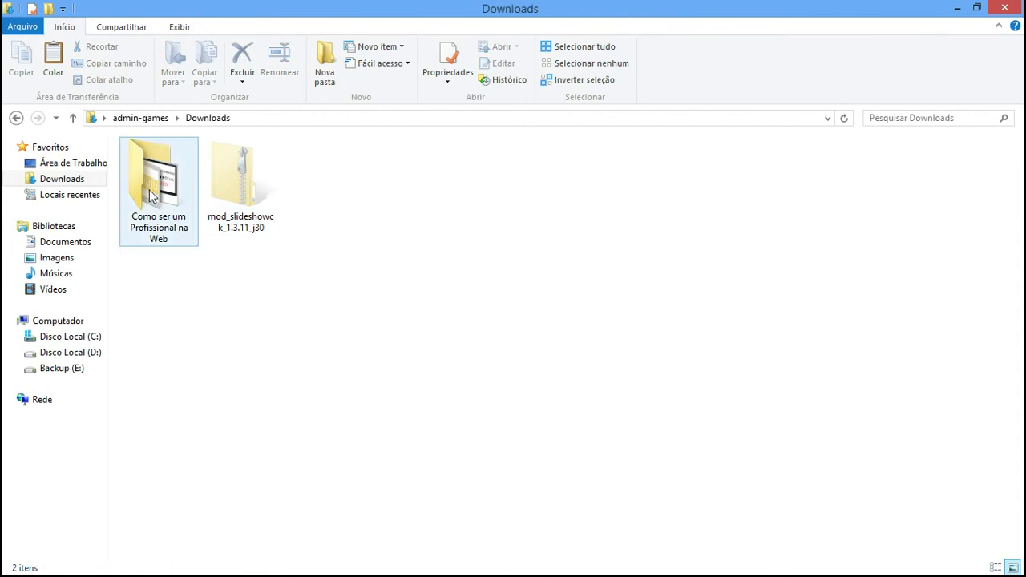
pyautogui.click(228, 185)
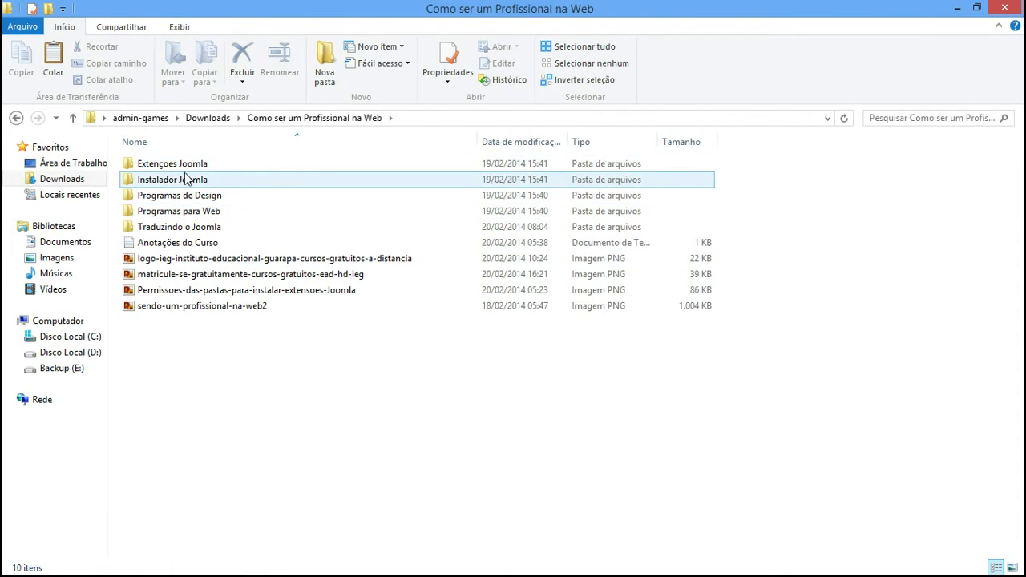
pyautogui.click(312, 413)
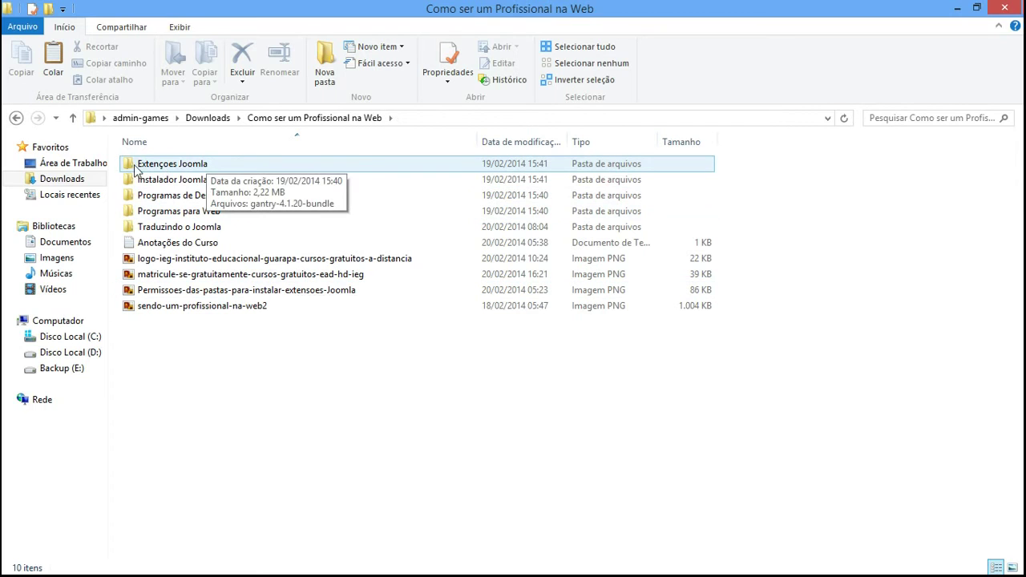
pyautogui.doubleClick(207, 164)
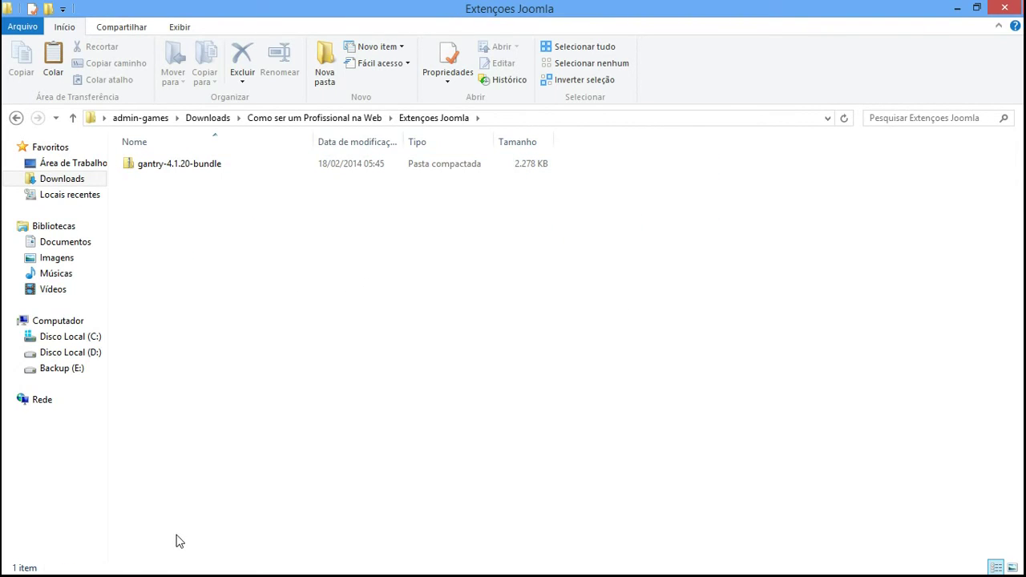
# - Create a folder named "Criador de Templates" in "Extençoes Joomla" and move the gantry-4.1.20-bundle archive into it
pyautogui.rightClick(231, 423)
pyautogui.moveTo(300, 390)
pyautogui.click(449, 389)
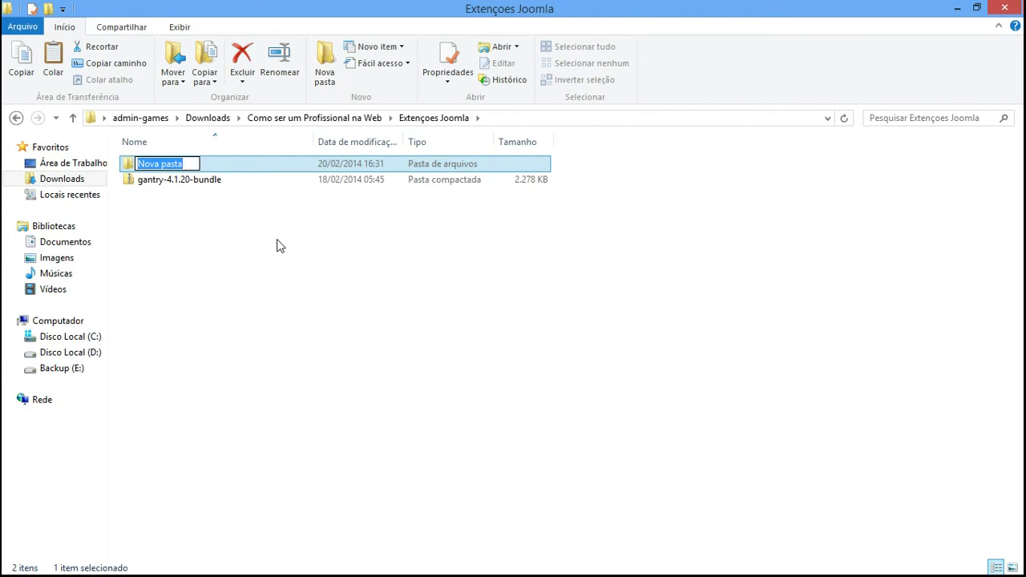
pyautogui.write('Criado de ')
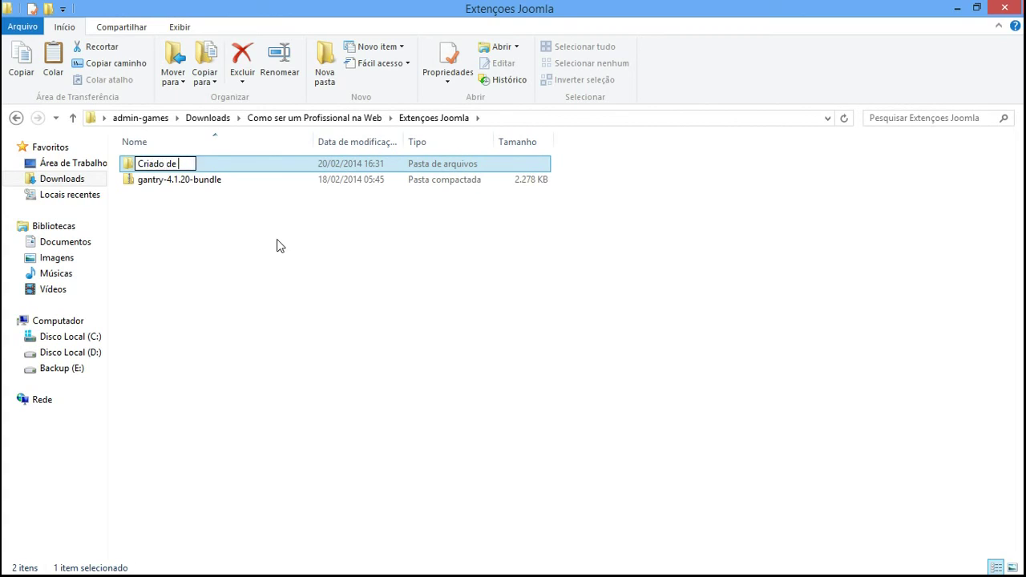
pyautogui.write('Templates')
pyautogui.press('Return')
pyautogui.click(220, 218)
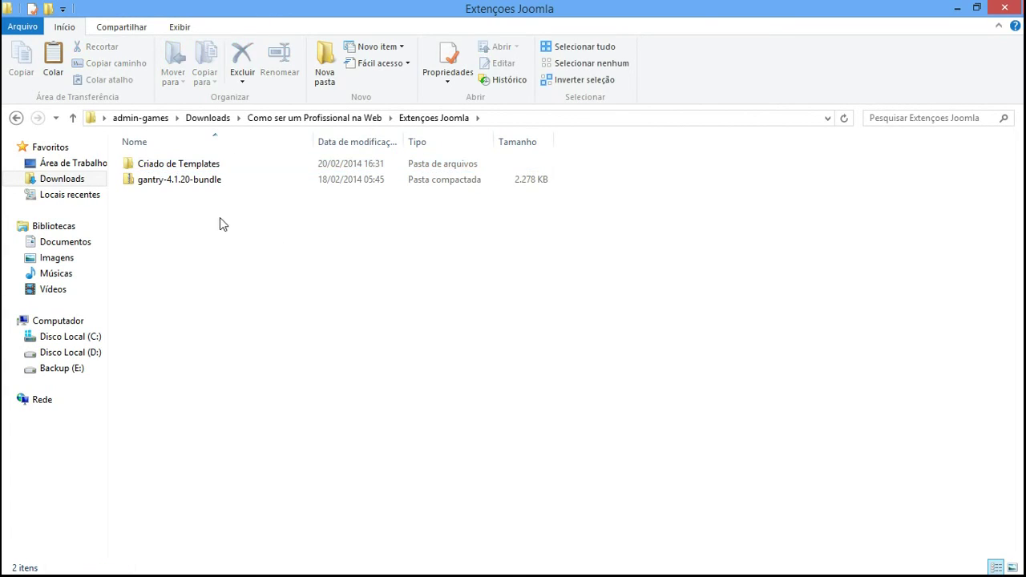
pyautogui.click(170, 166)
pyautogui.click(165, 165)
pyautogui.write('r')
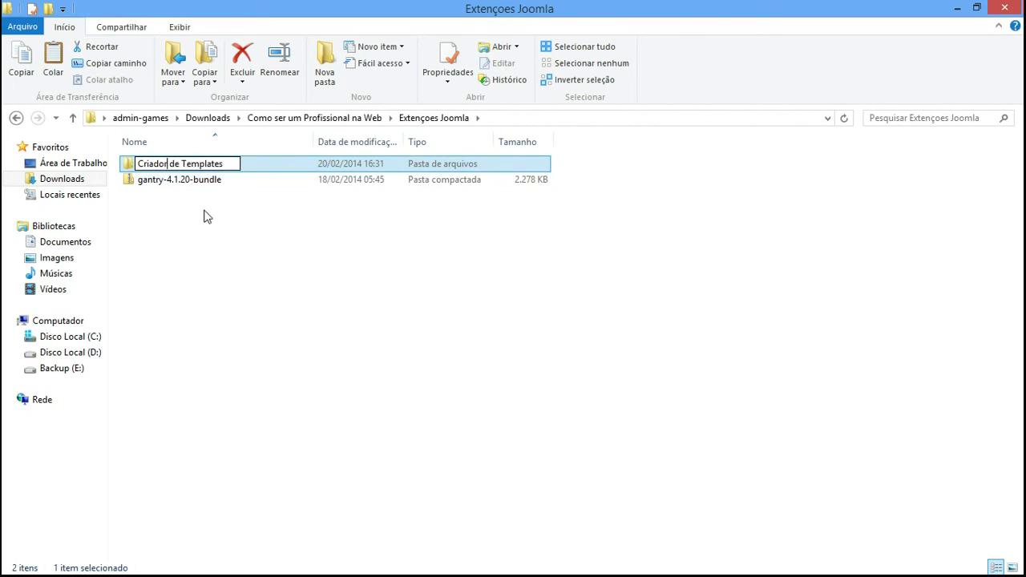
pyautogui.press('Return')
pyautogui.moveTo(160, 179); pyautogui.dragTo(192, 270)
# - Create a second folder named "Slideshow de fotos e video" in "Extençoes Joomla"
pyautogui.rightClick(194, 266)
pyautogui.moveTo(286, 445)
pyautogui.click(432, 445)
pyautogui.write('Slideshow de fotos e video')
pyautogui.press('Return')
pyautogui.click(309, 311)
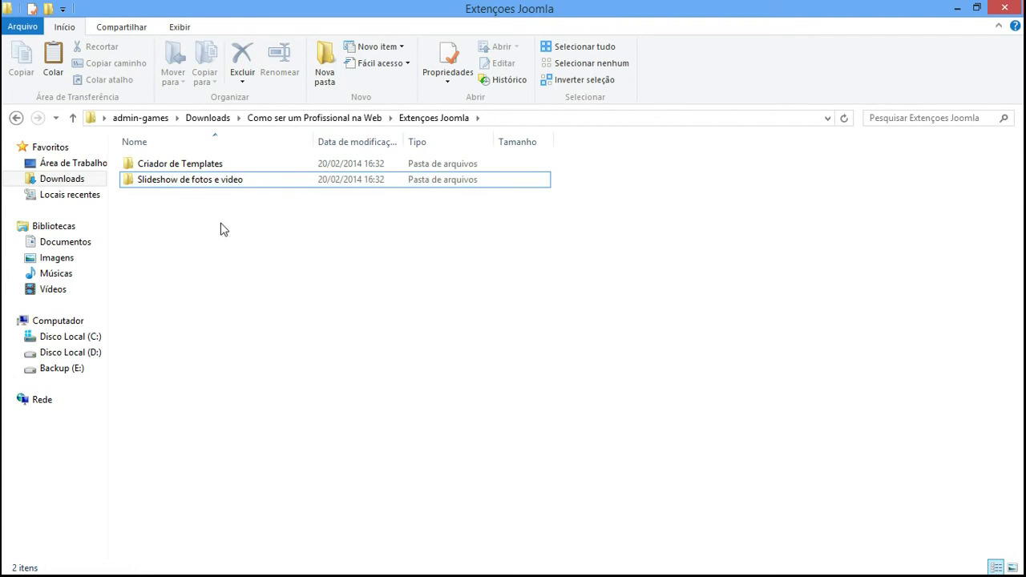
# - Paste the cut mod_slideshowck_1.3.11_j30 archive into the "Slideshow de fotos e video" folder and return to "Extençoes Joomla"
pyautogui.click(169, 181)
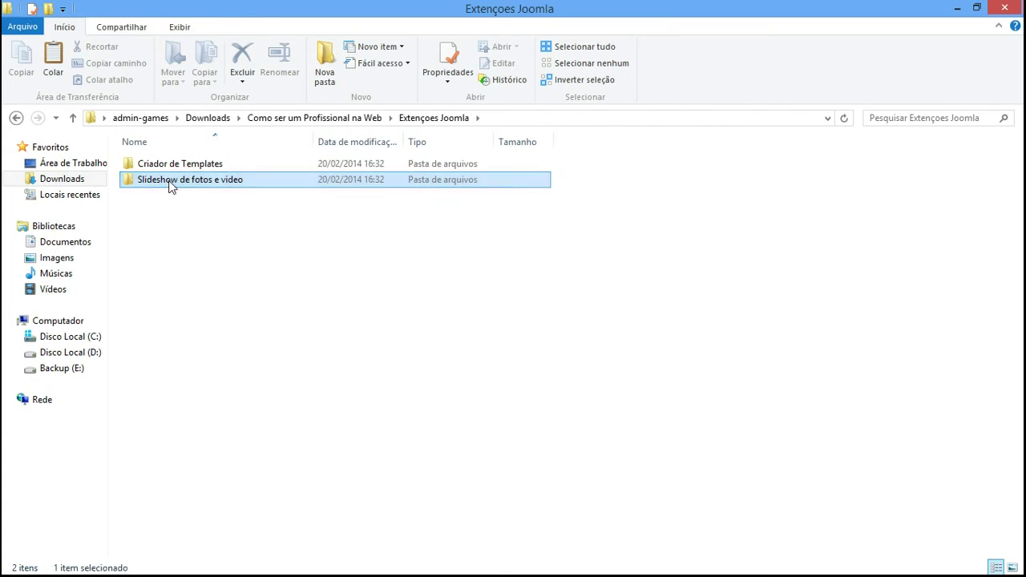
pyautogui.doubleClick(169, 181)
pyautogui.rightClick(199, 195)
pyautogui.click(233, 298)
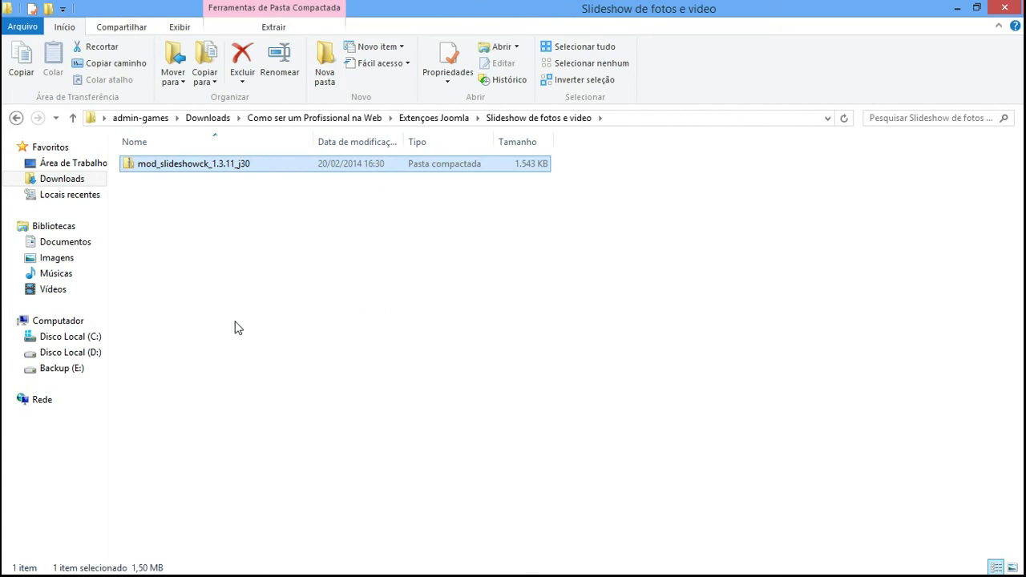
pyautogui.click(16, 118)
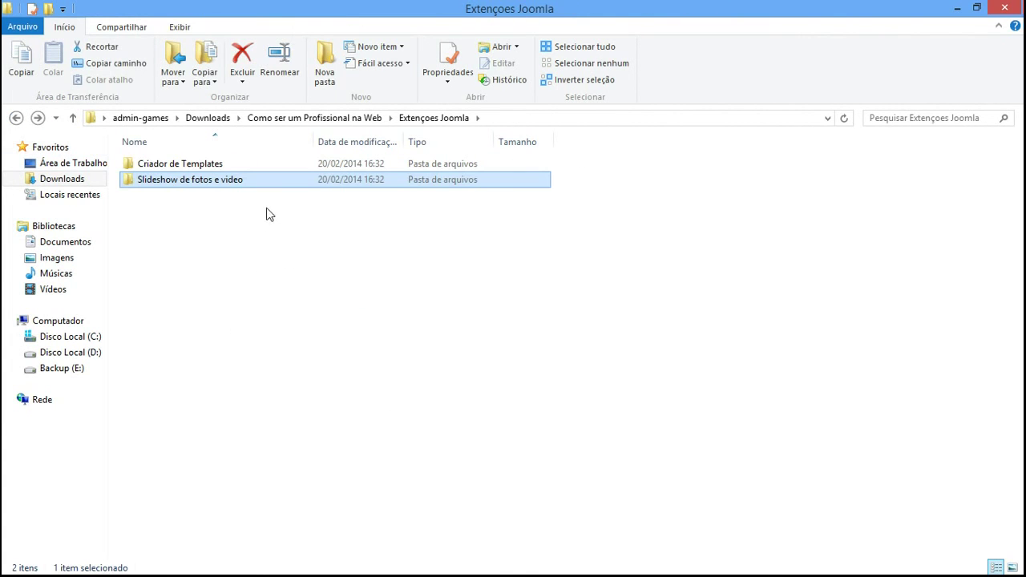
pyautogui.click(277, 265)
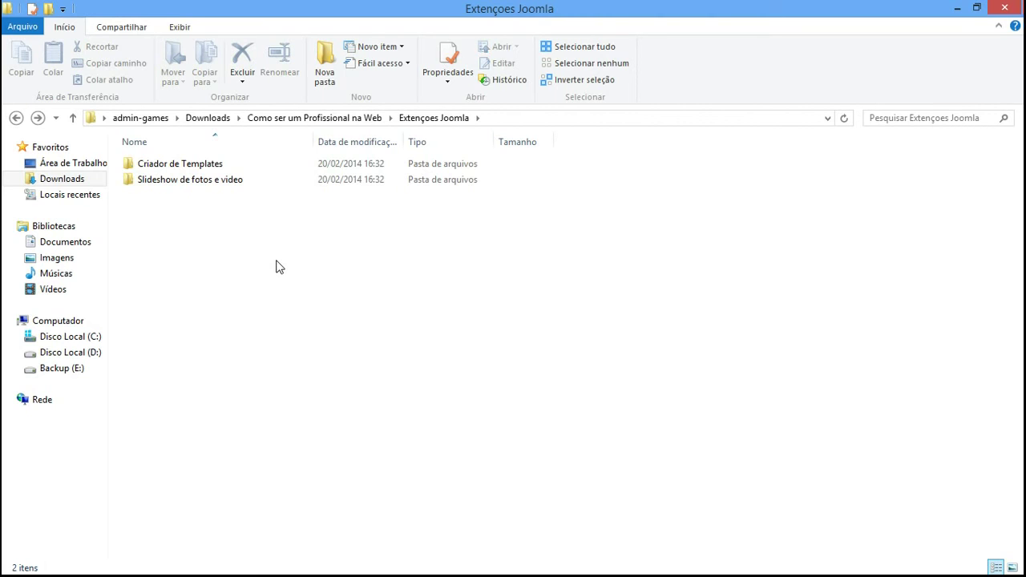
pyautogui.moveTo(258, 294); pyautogui.dragTo(200, 161)
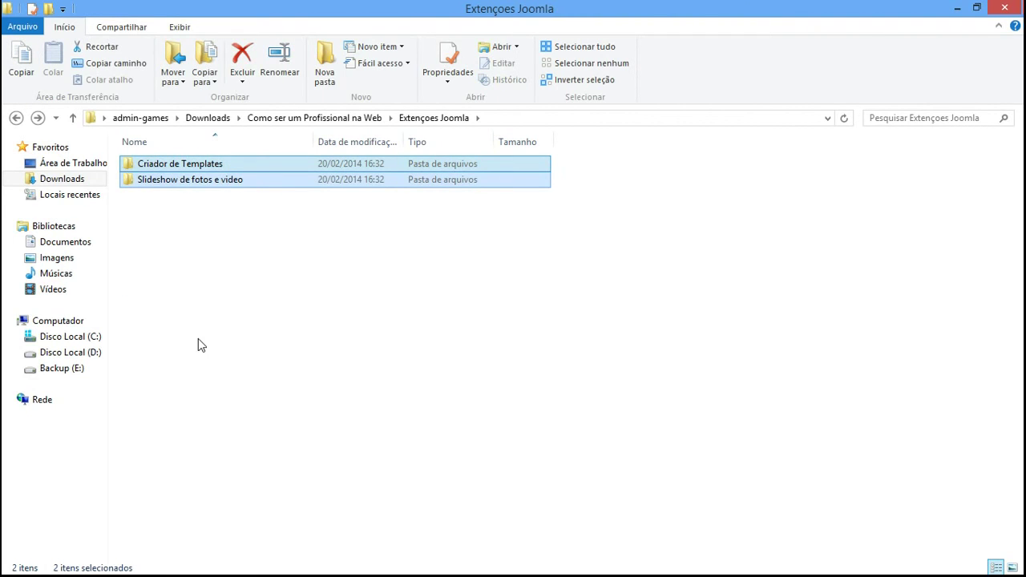
pyautogui.click(253, 298)
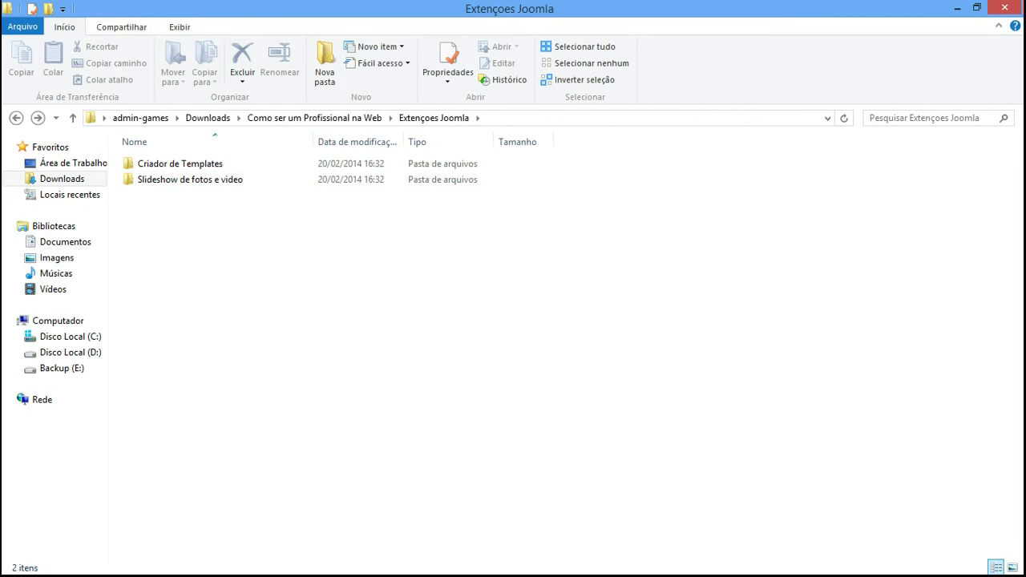
# - Switch to Chrome and open the Extension Manager's install page in the Joomla administration
pyautogui.click(82, 561)
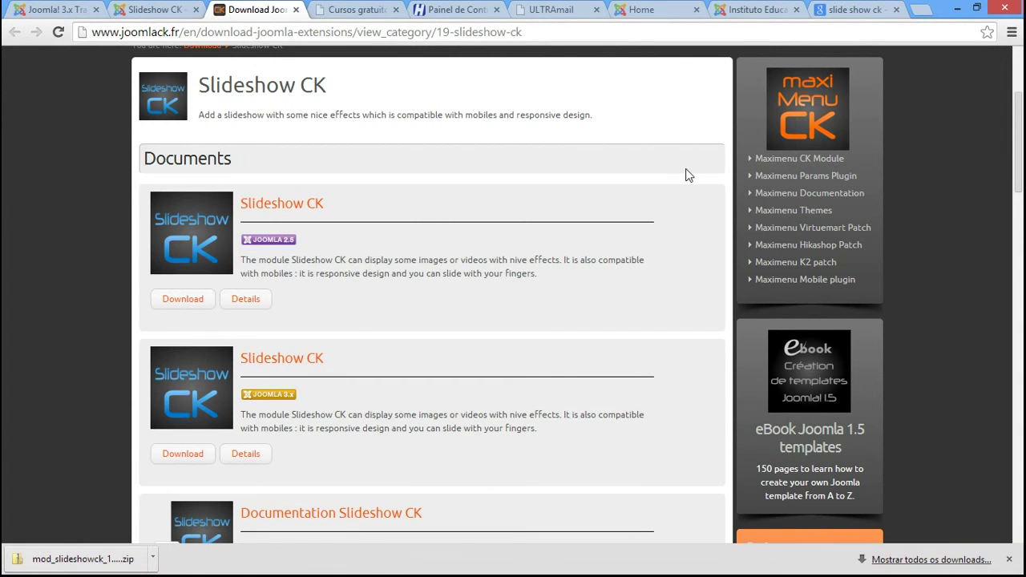
pyautogui.click(765, 6)
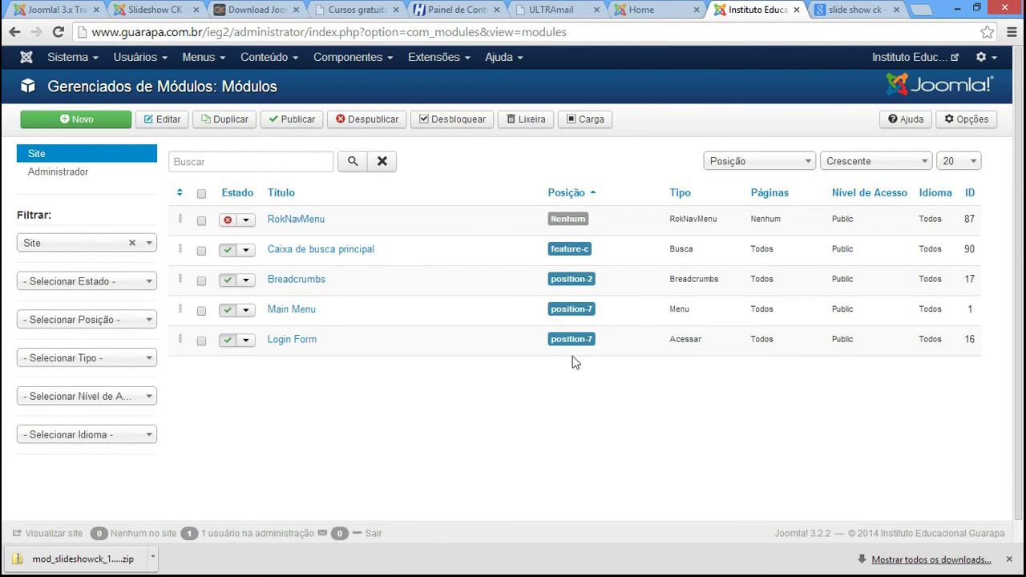
pyautogui.click(451, 59)
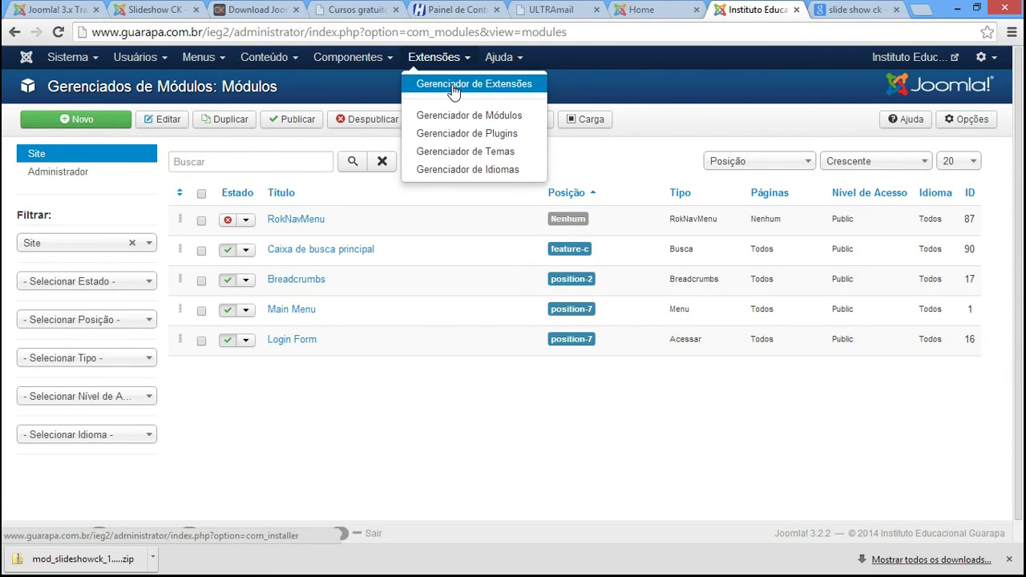
pyautogui.click(453, 90)
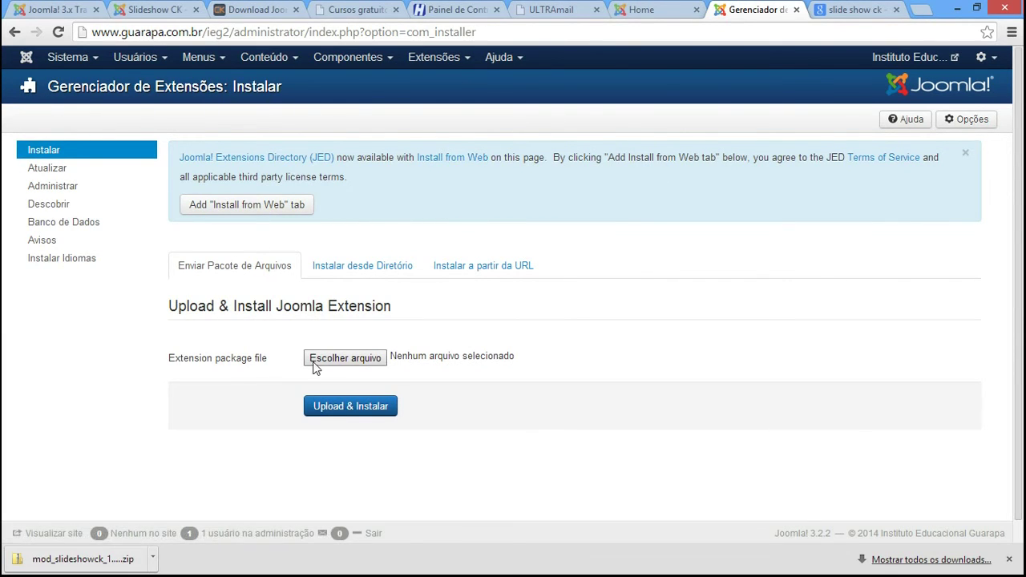
# - Upload and install the mod_slideshowck_1.3.11_j30 package from the "Slideshow de fotos e video" folder, and dismiss the browser's download bar
pyautogui.click(345, 358)
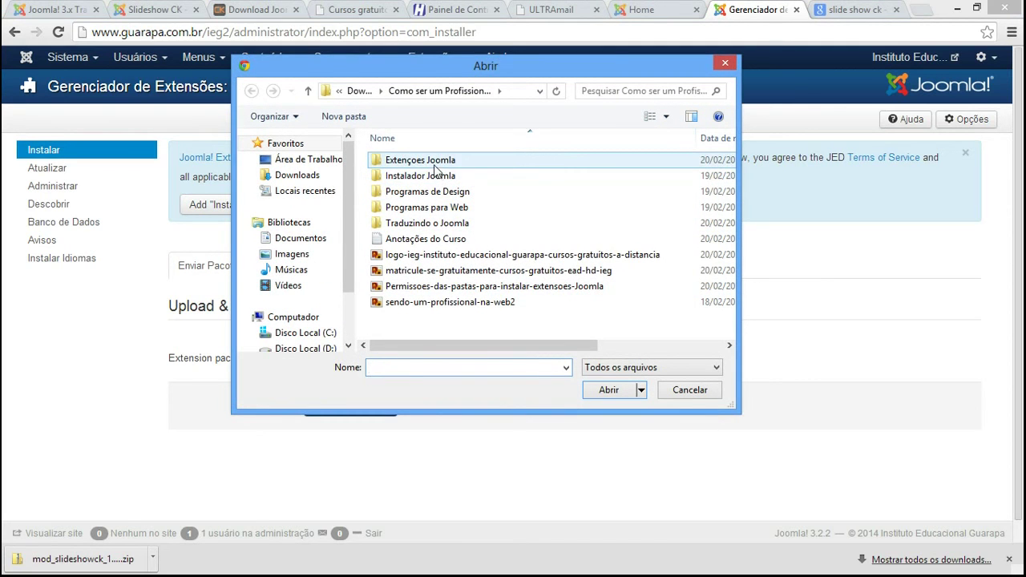
pyautogui.doubleClick(432, 164)
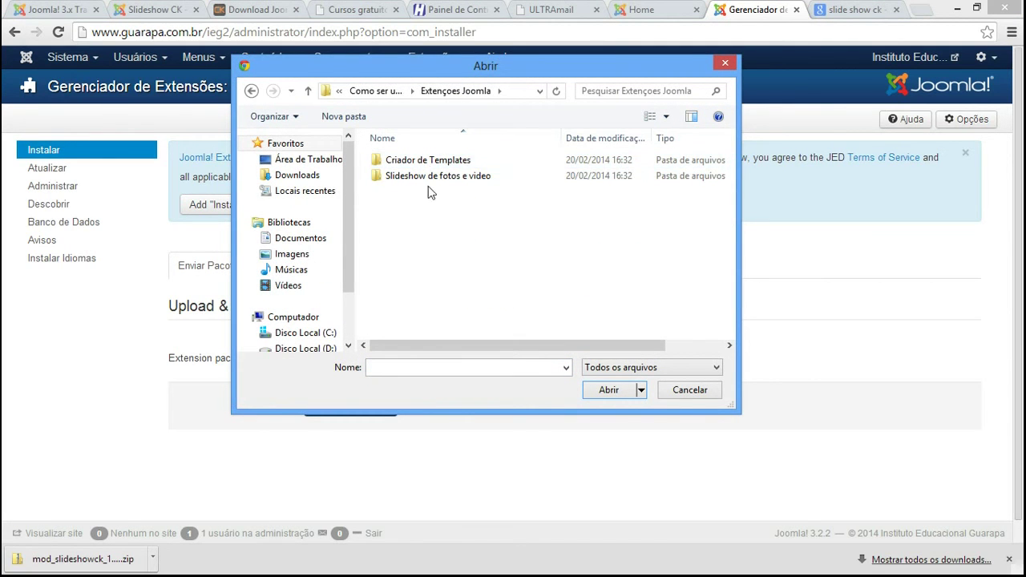
pyautogui.doubleClick(434, 177)
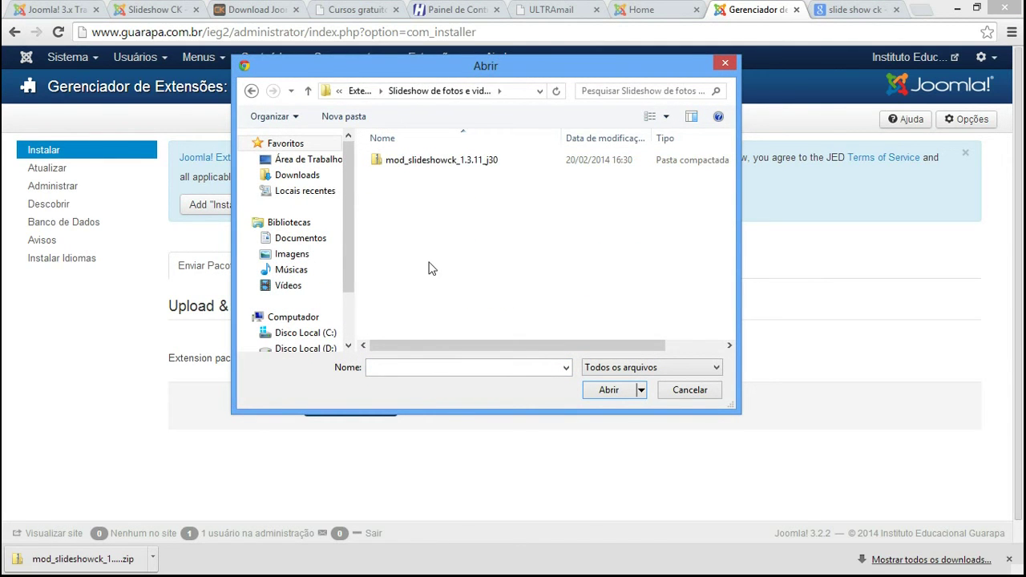
pyautogui.click(434, 165)
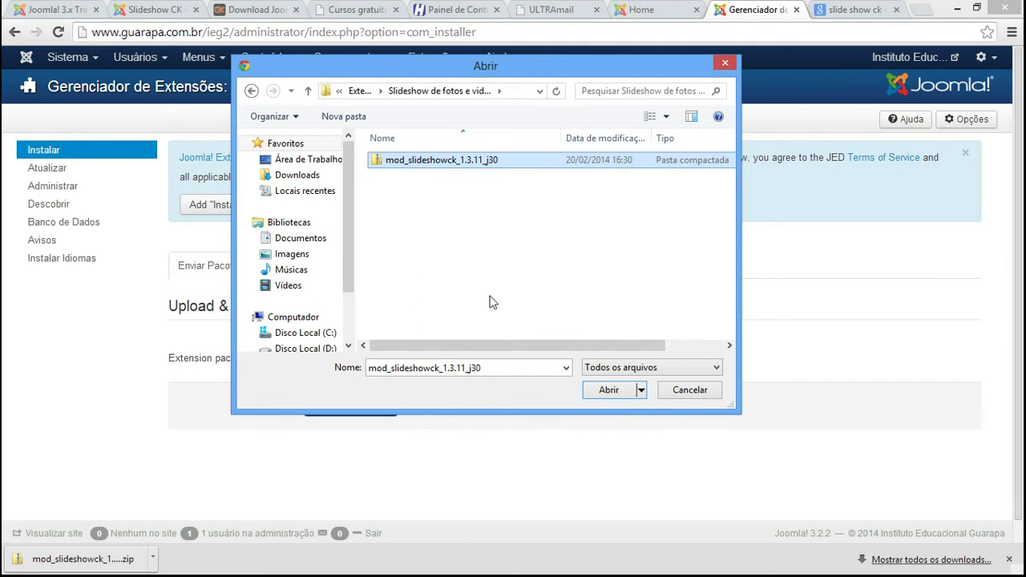
pyautogui.click(607, 389)
pyautogui.click(340, 415)
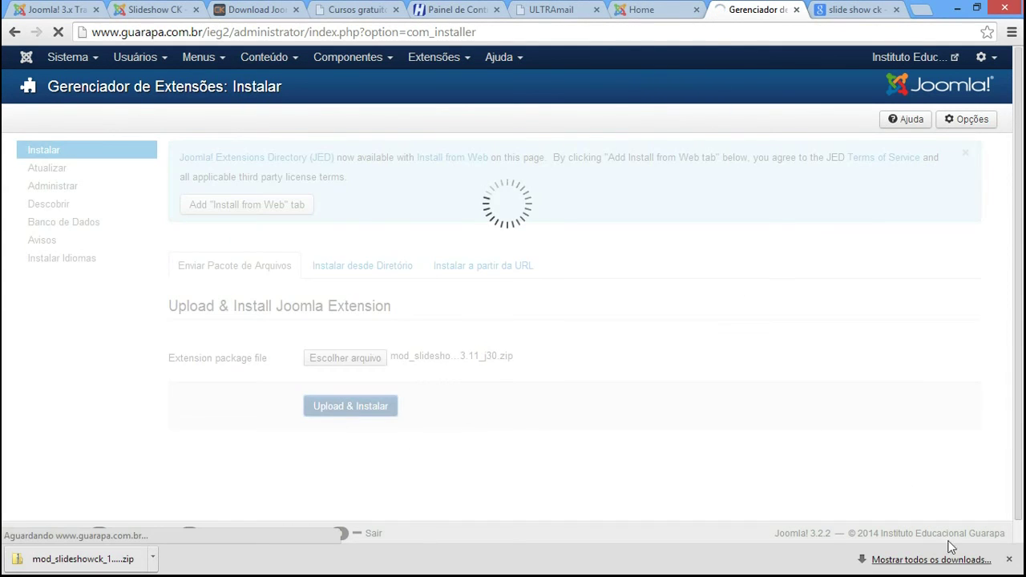
pyautogui.click(1009, 559)
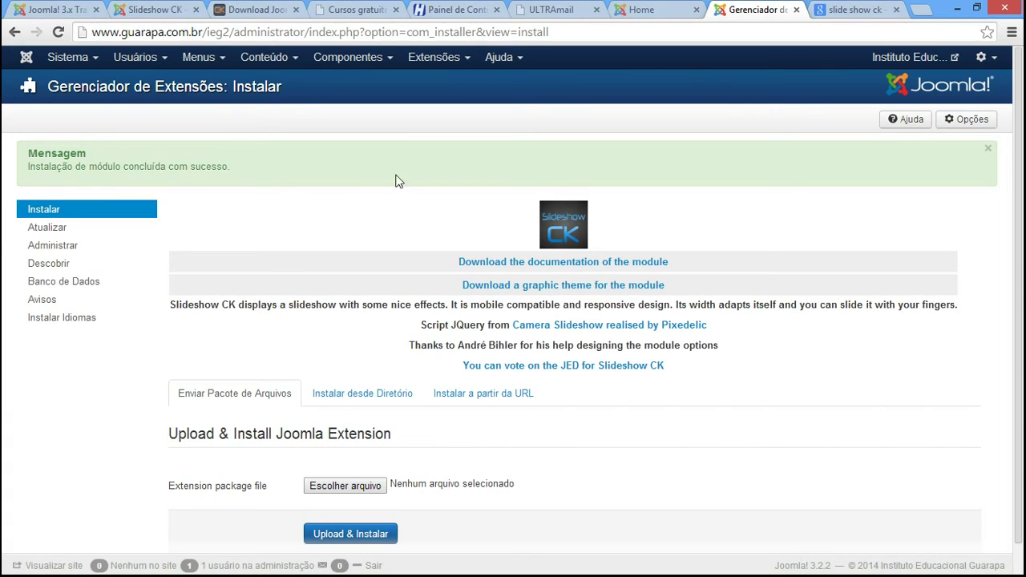
# - Open the Slideshow CK module for editing from the Module Manager
pyautogui.click(439, 61)
pyautogui.click(466, 118)
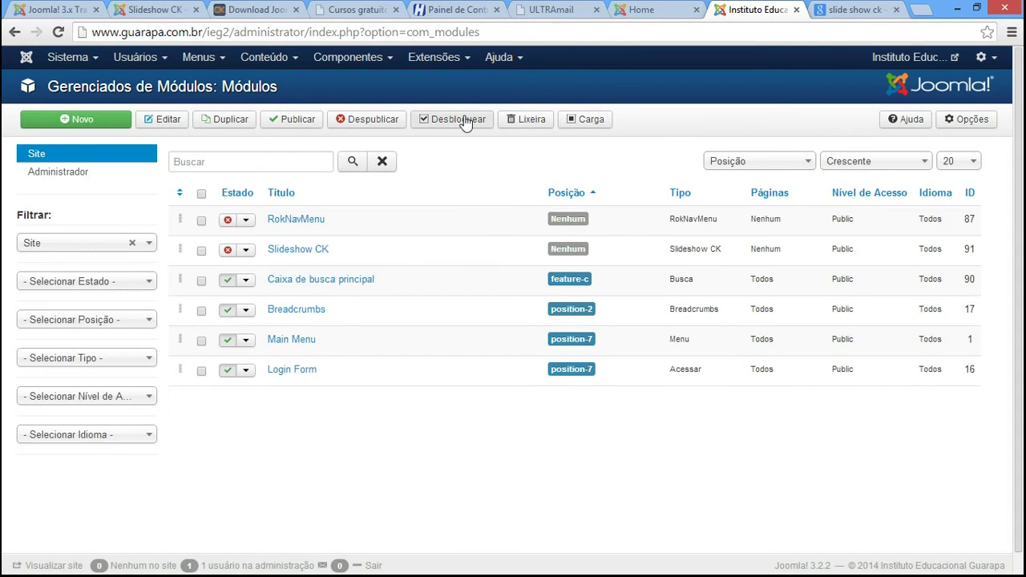
pyautogui.click(442, 57)
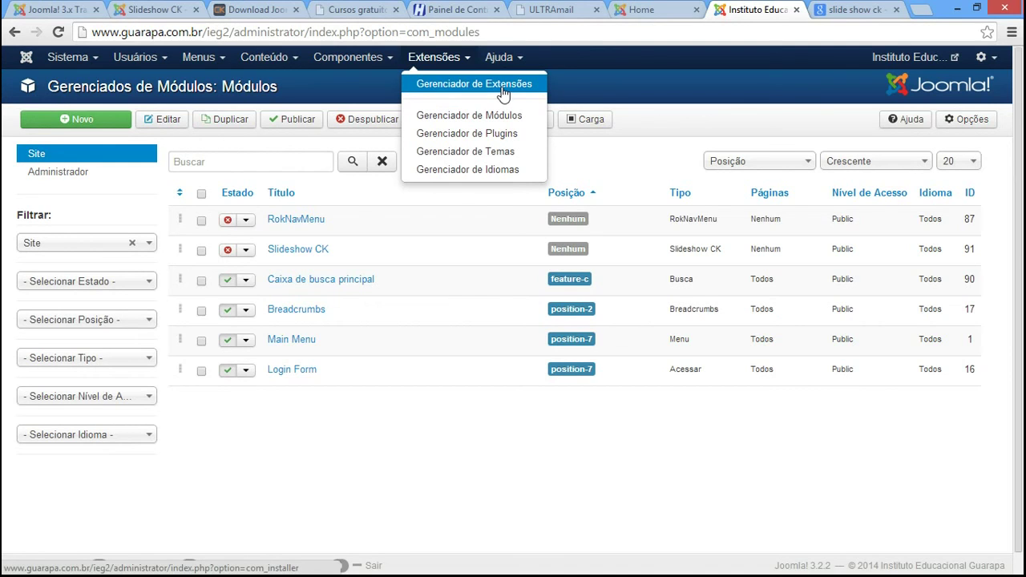
pyautogui.click(358, 437)
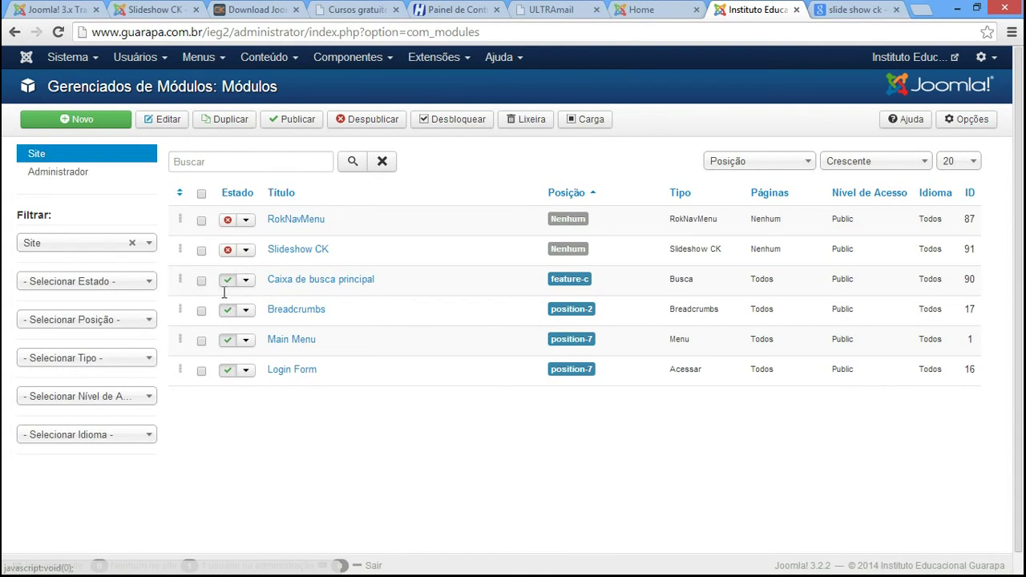
pyautogui.click(285, 252)
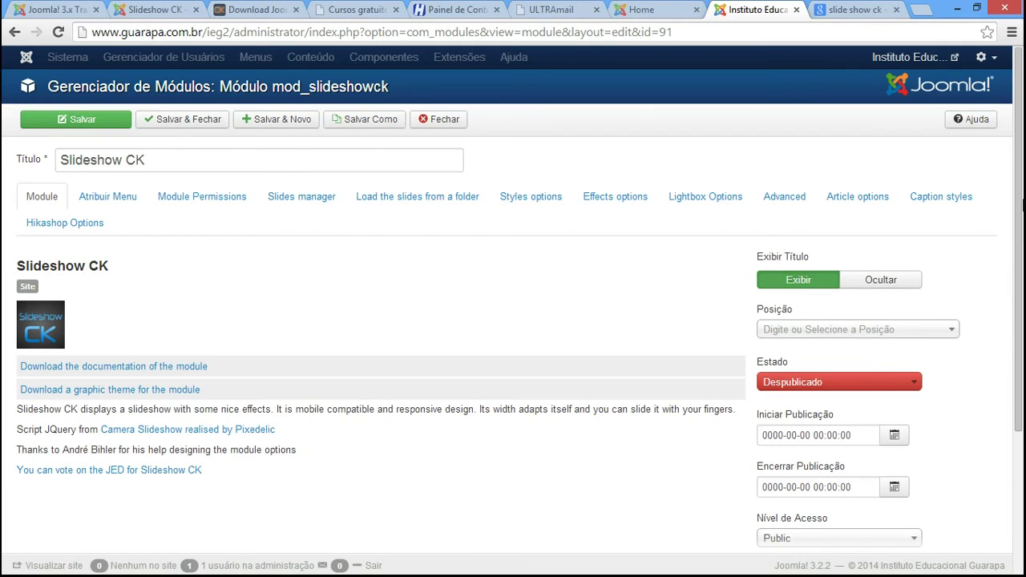
# - Hide the Slideshow CK module's title and set its status to Publicado
pyautogui.moveTo(1019, 160); pyautogui.dragTo(1021, 204)
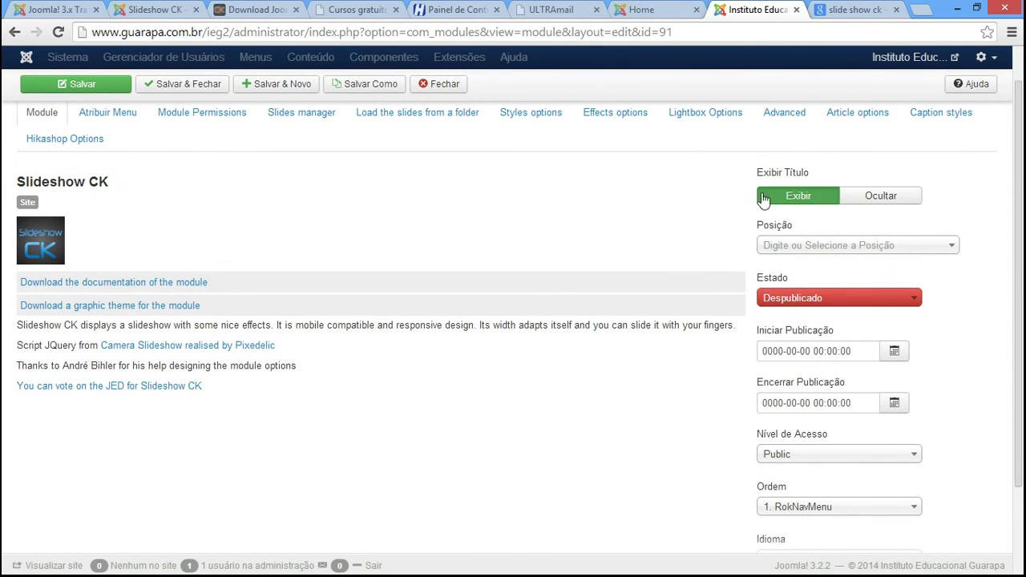
pyautogui.click(859, 203)
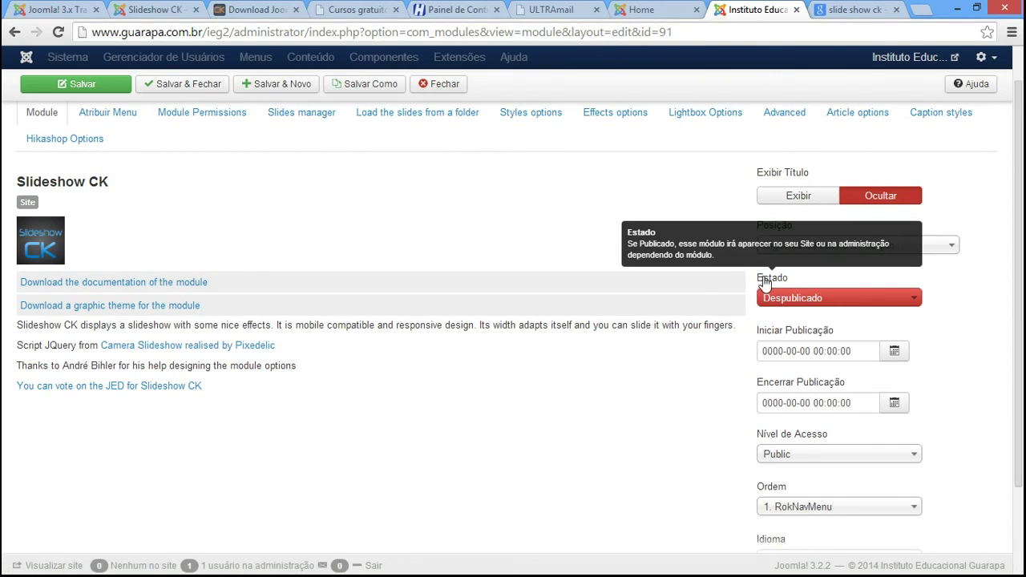
pyautogui.click(856, 304)
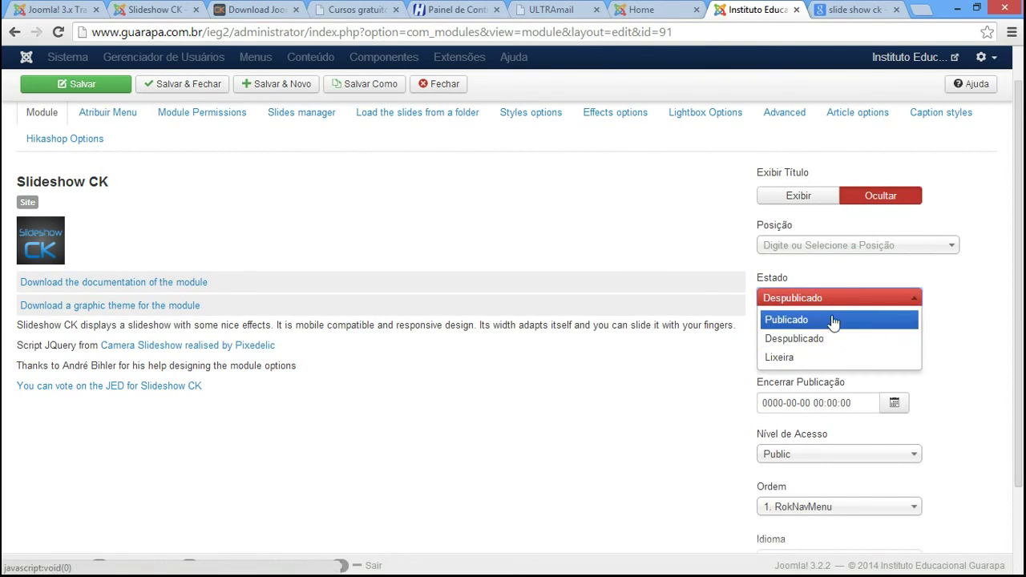
pyautogui.click(832, 321)
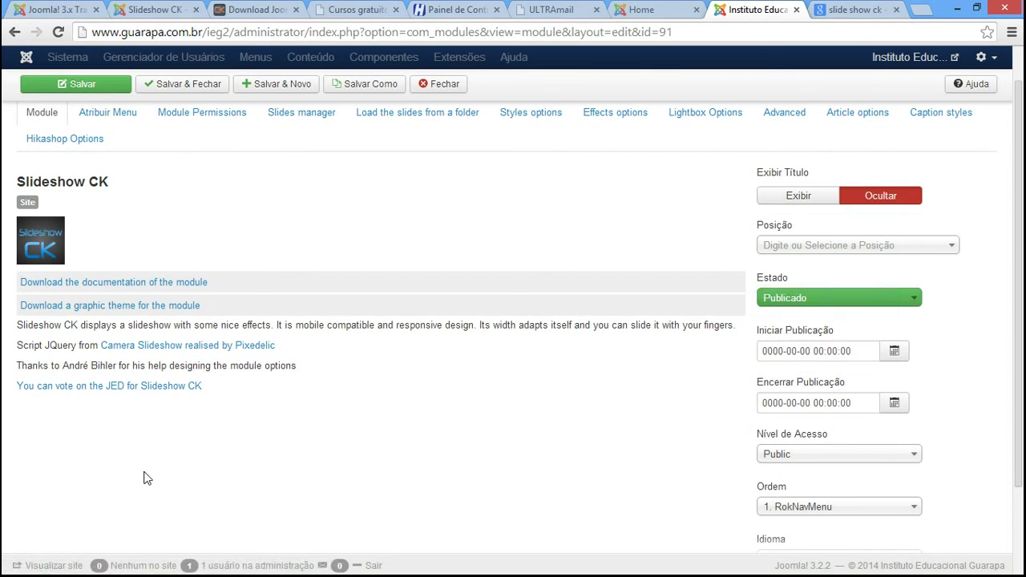
# - Switch the Slideshow CK module's status to Despublicado, view the site's home page, and restore the Publicado status
pyautogui.click(802, 304)
pyautogui.click(794, 336)
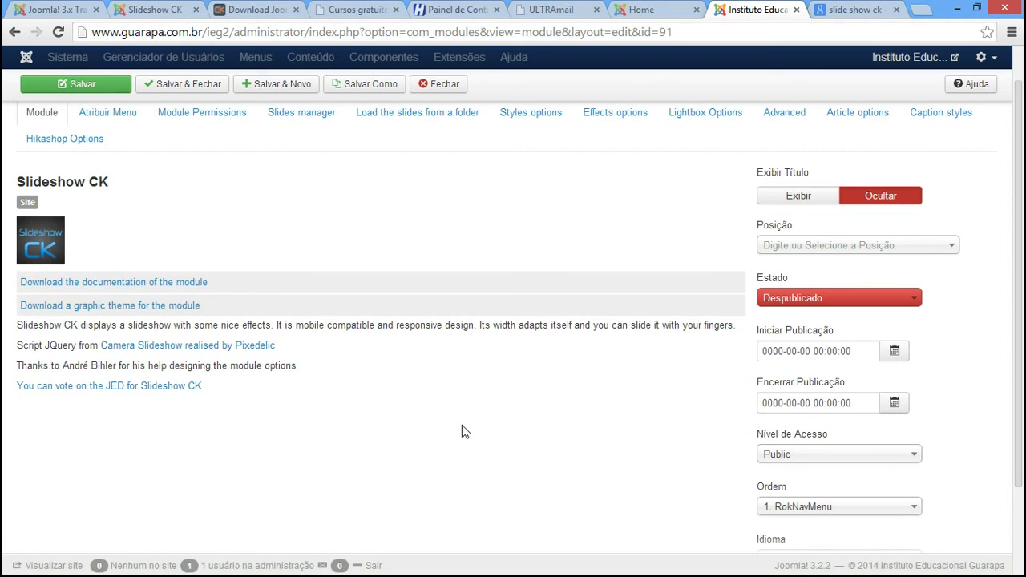
pyautogui.click(633, 9)
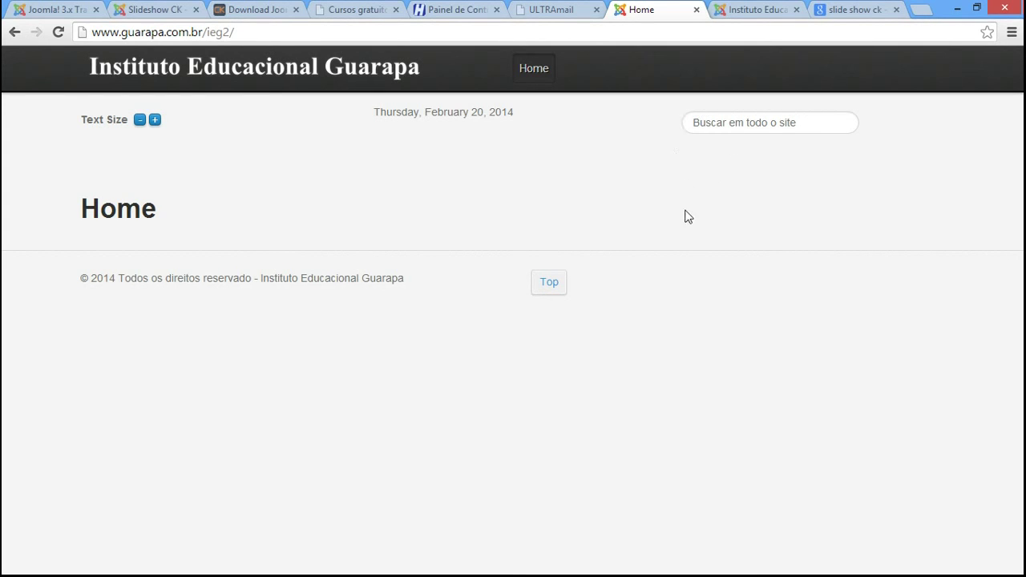
pyautogui.click(762, 8)
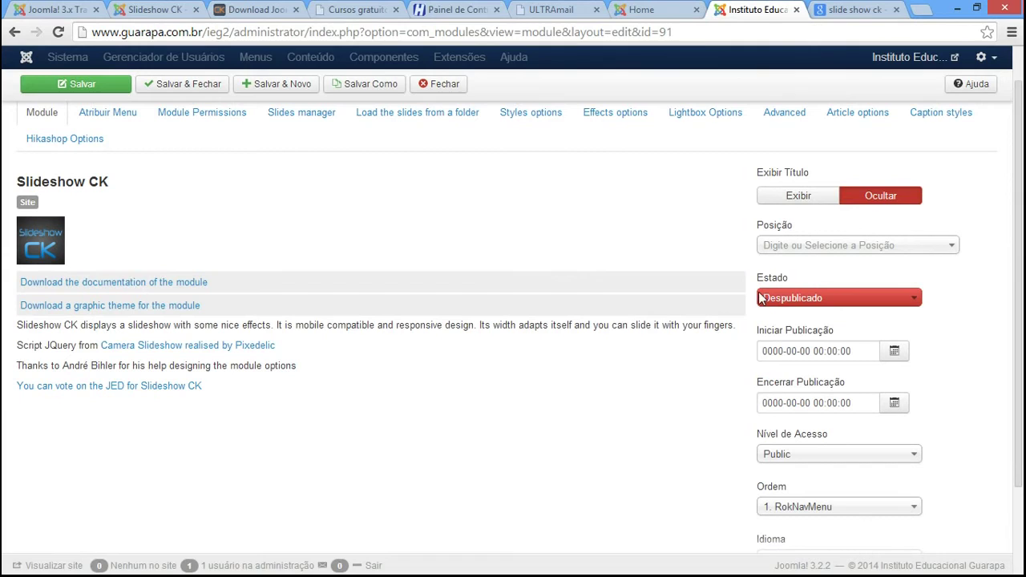
pyautogui.click(791, 298)
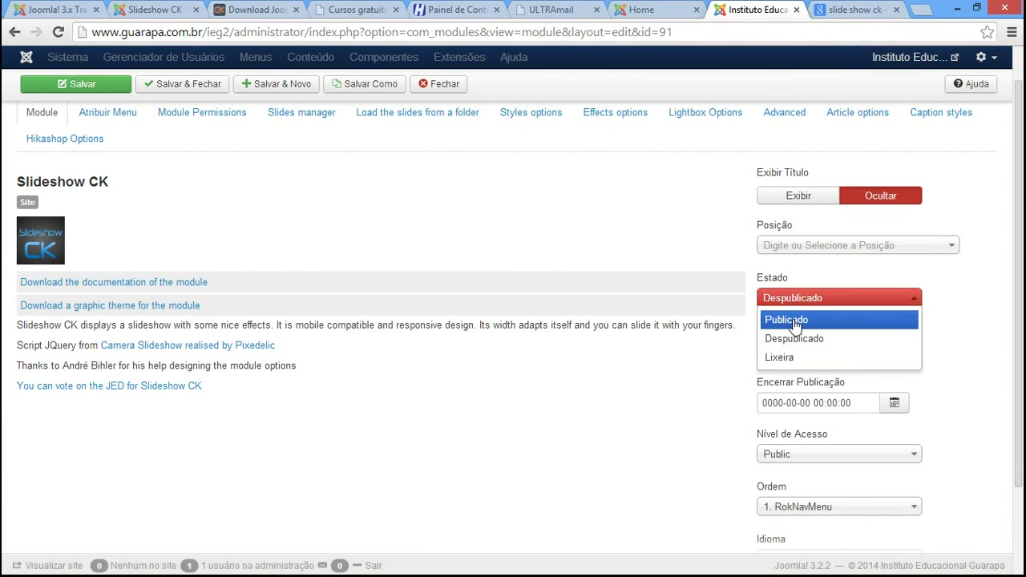
pyautogui.click(795, 320)
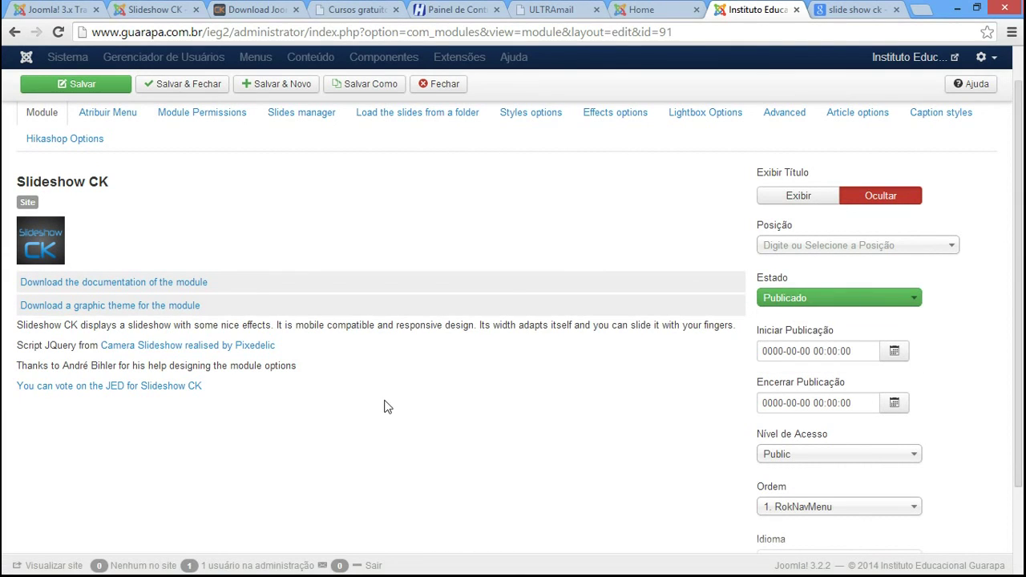
# - Check the free area on the site's home page and set the Slideshow CK module's position to Feature A [feature-a]
pyautogui.click(837, 247)
pyautogui.moveTo(947, 286); pyautogui.dragTo(961, 349)
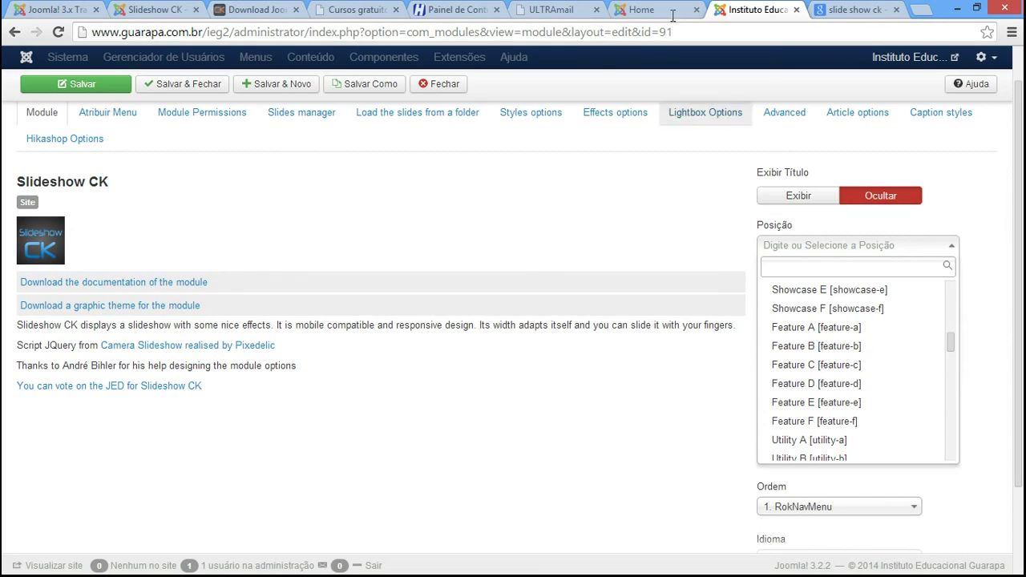
pyautogui.click(641, 10)
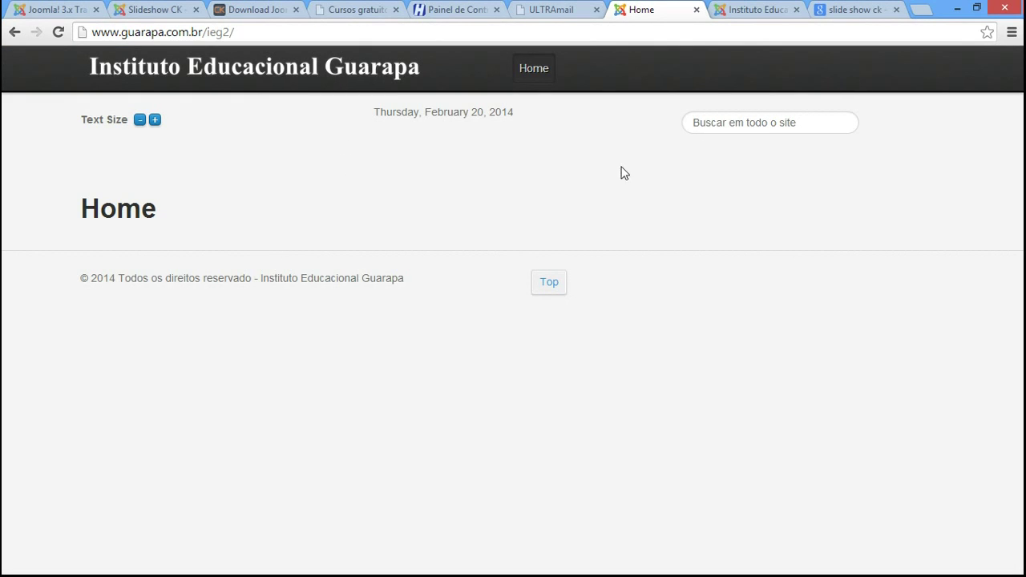
pyautogui.click(754, 9)
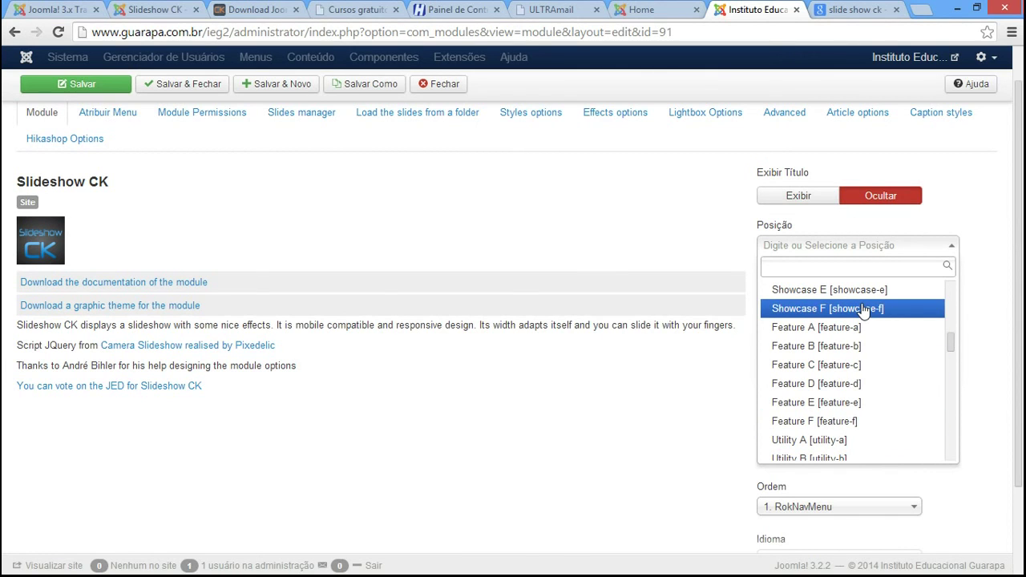
pyautogui.scroll(-1, 861, 311)
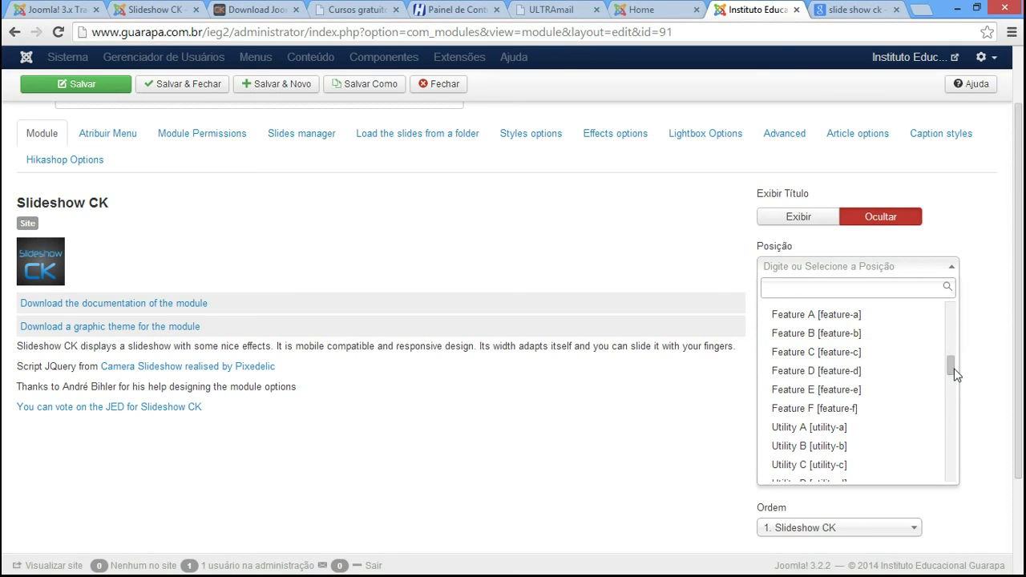
pyautogui.scroll(1, 953, 366)
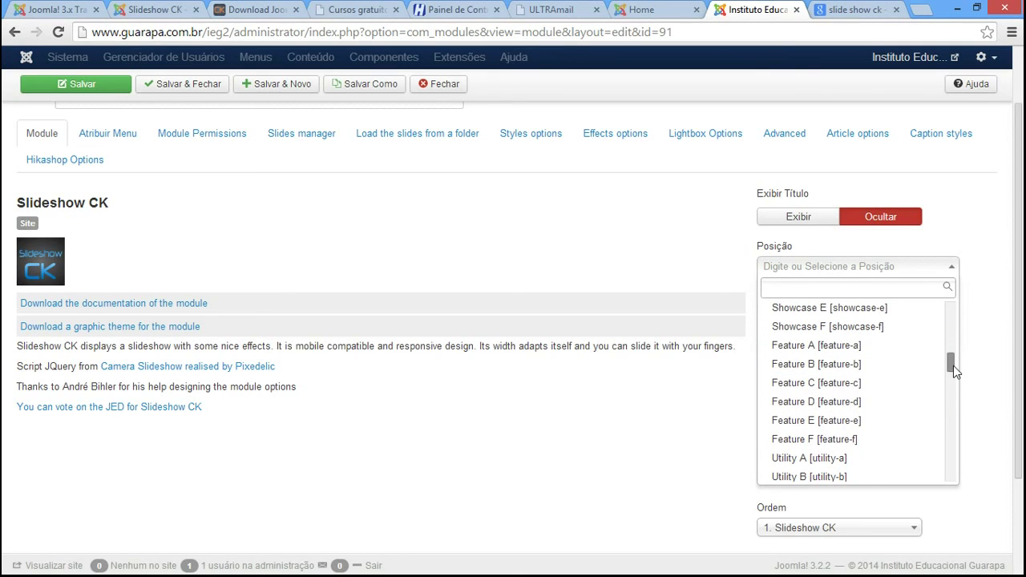
pyautogui.click(852, 354)
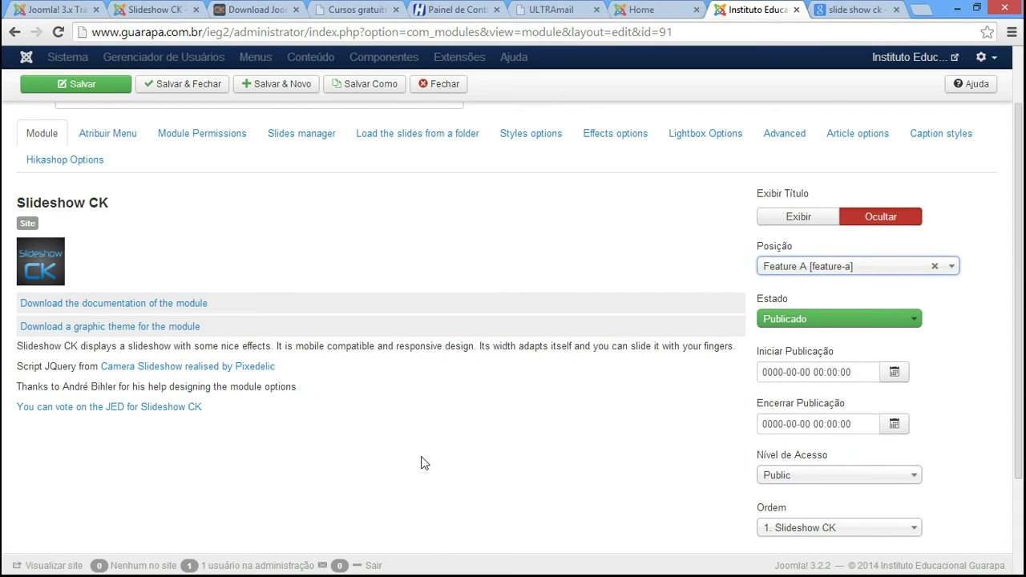
# - Assign the Slideshow CK module only to selected pages, with Home of the Main Menu checked, and save the module
pyautogui.scroll(1, 536, 442)
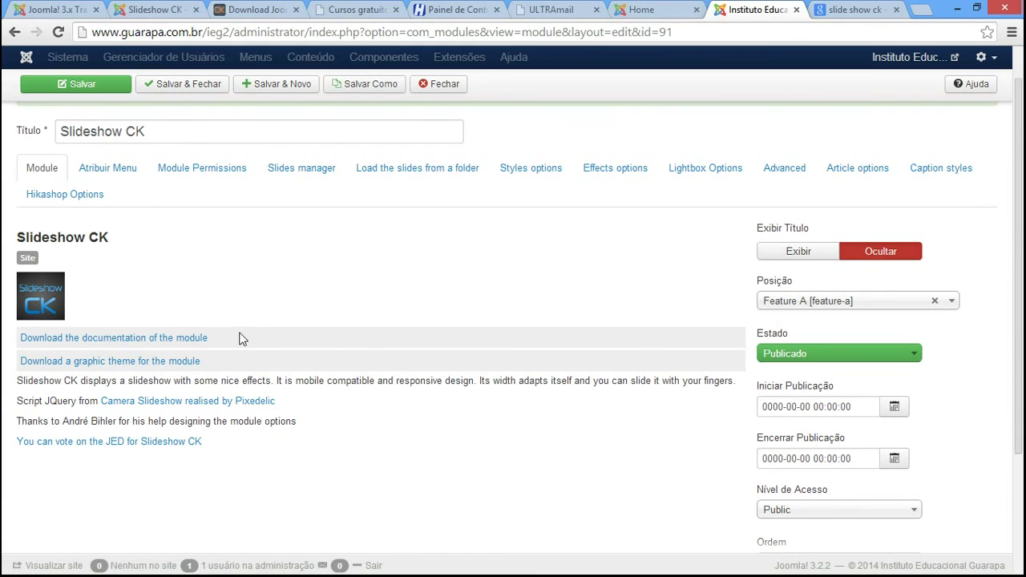
pyautogui.click(118, 171)
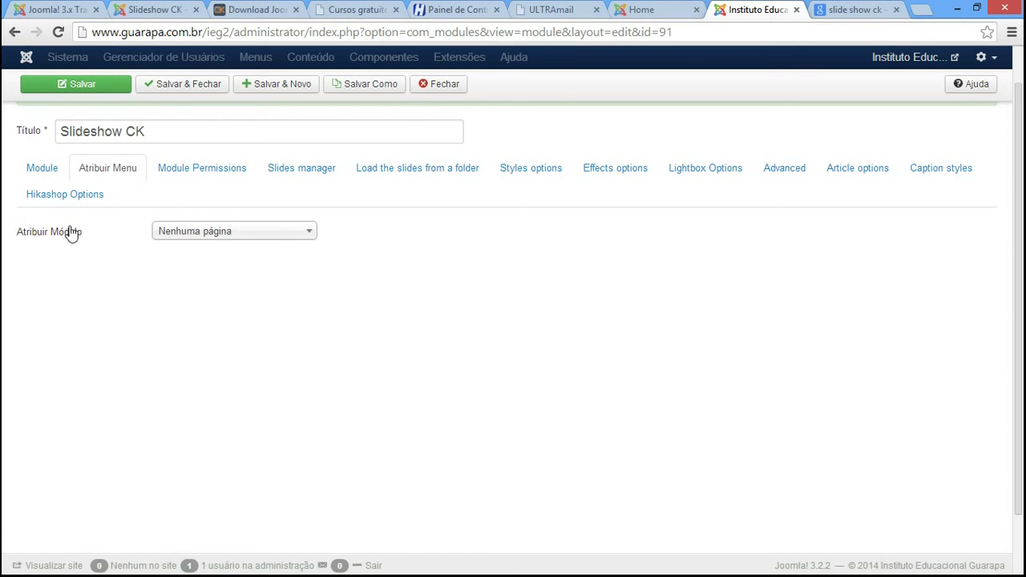
pyautogui.click(44, 169)
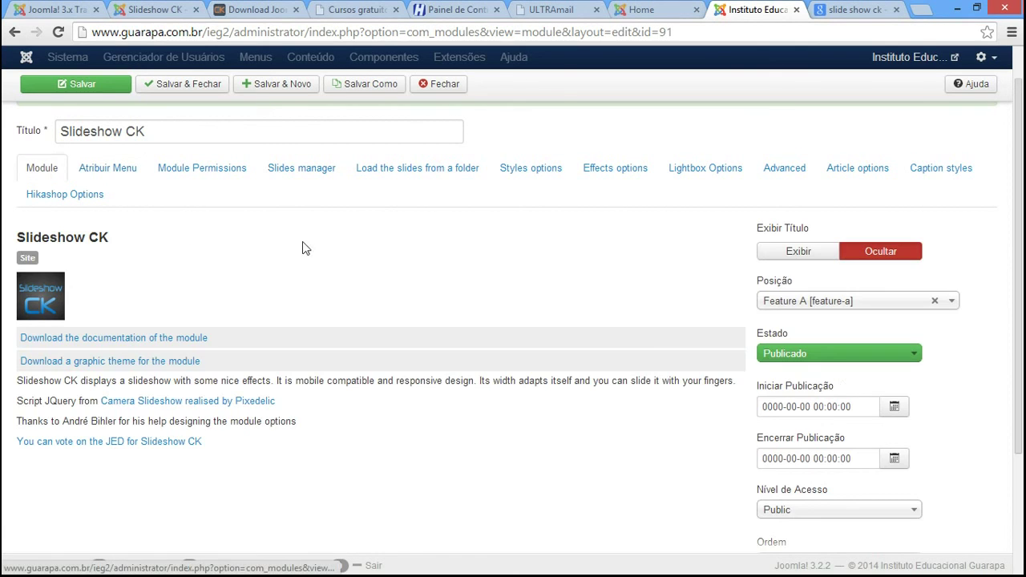
pyautogui.click(92, 167)
pyautogui.click(195, 233)
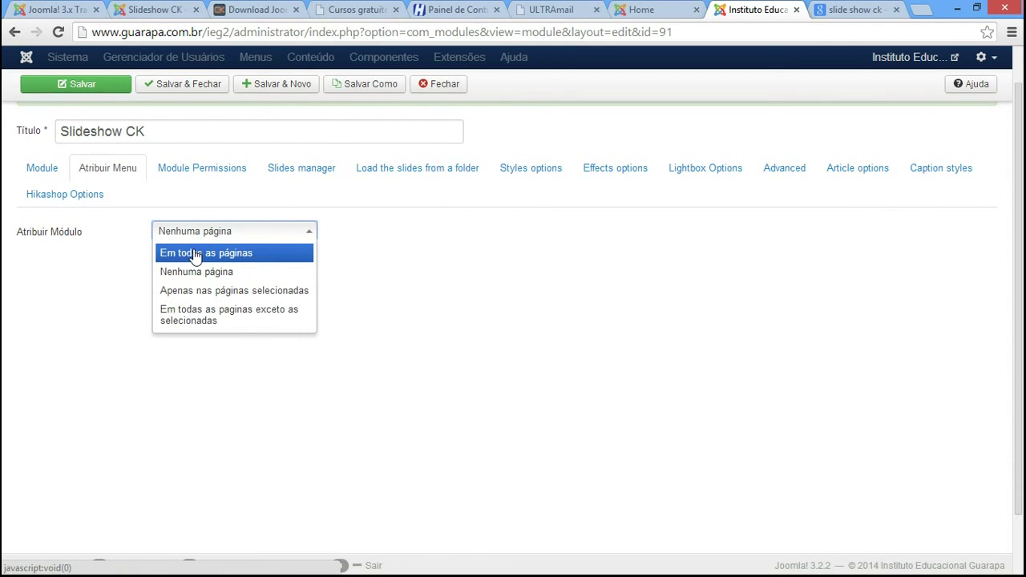
pyautogui.click(217, 290)
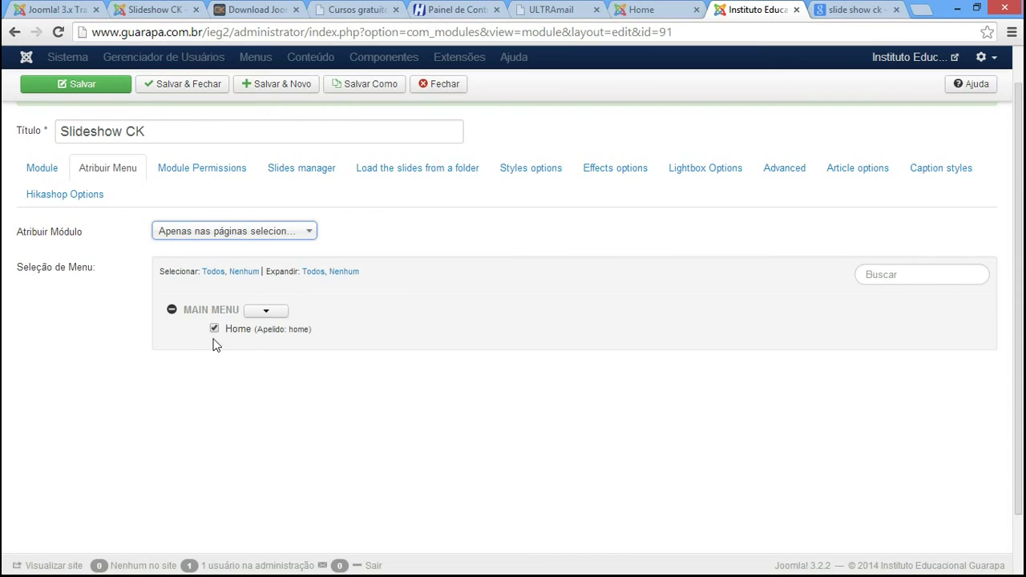
pyautogui.click(229, 234)
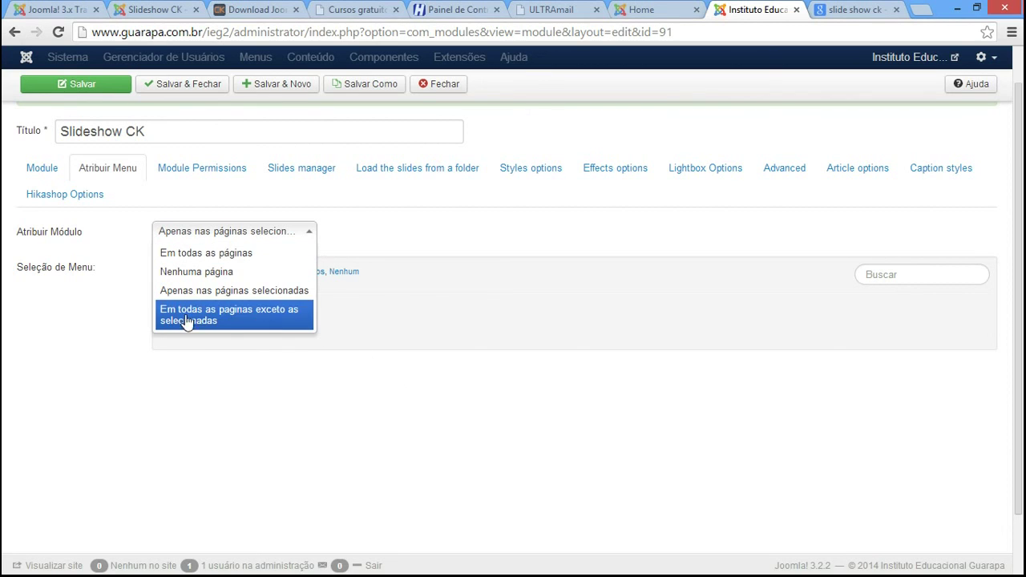
pyautogui.click(310, 389)
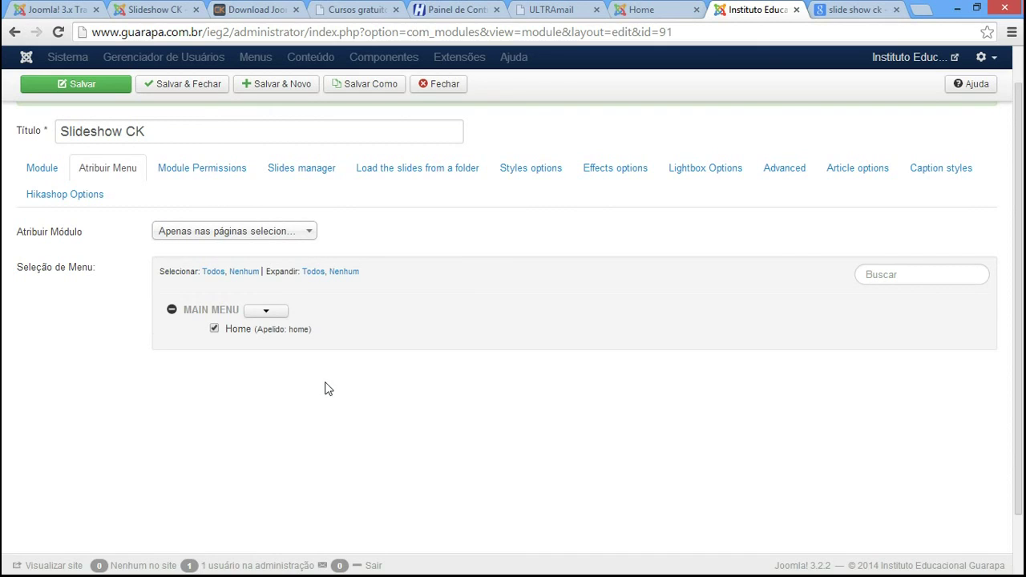
pyautogui.click(110, 87)
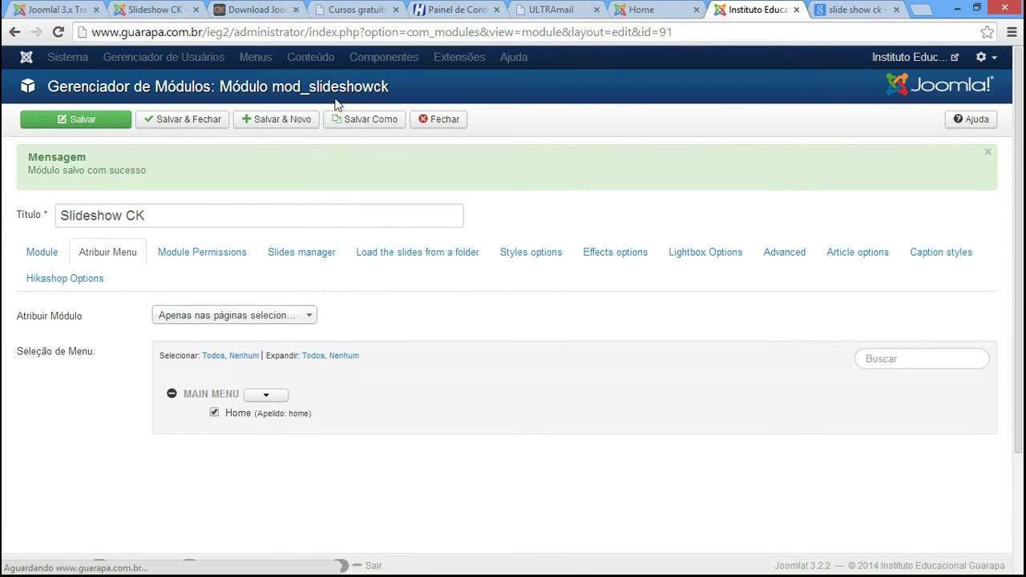
# - Reload the site's home page and compare the slideshow's placement with the text size, date and search modules above it
pyautogui.click(649, 9)
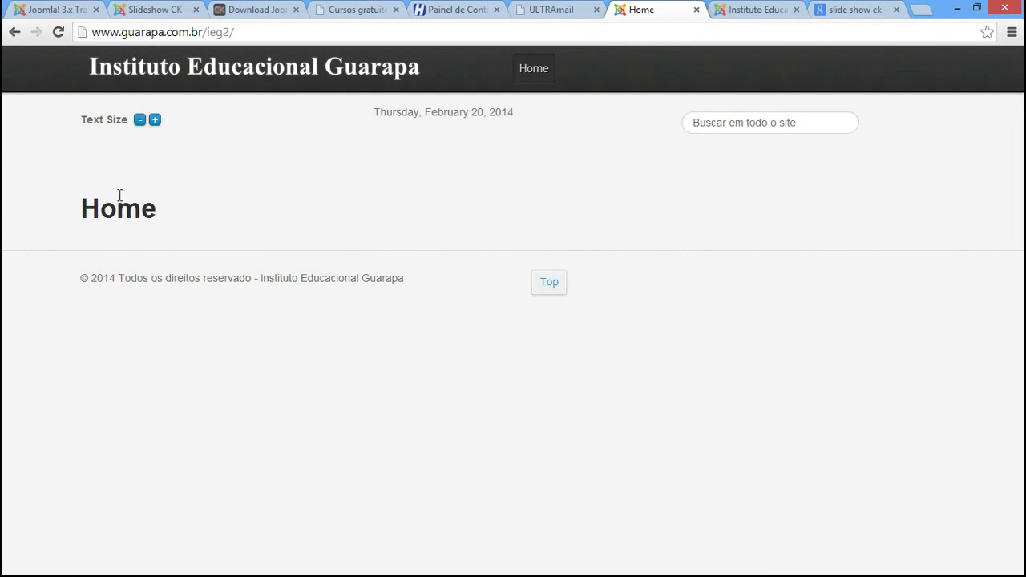
pyautogui.click(60, 34)
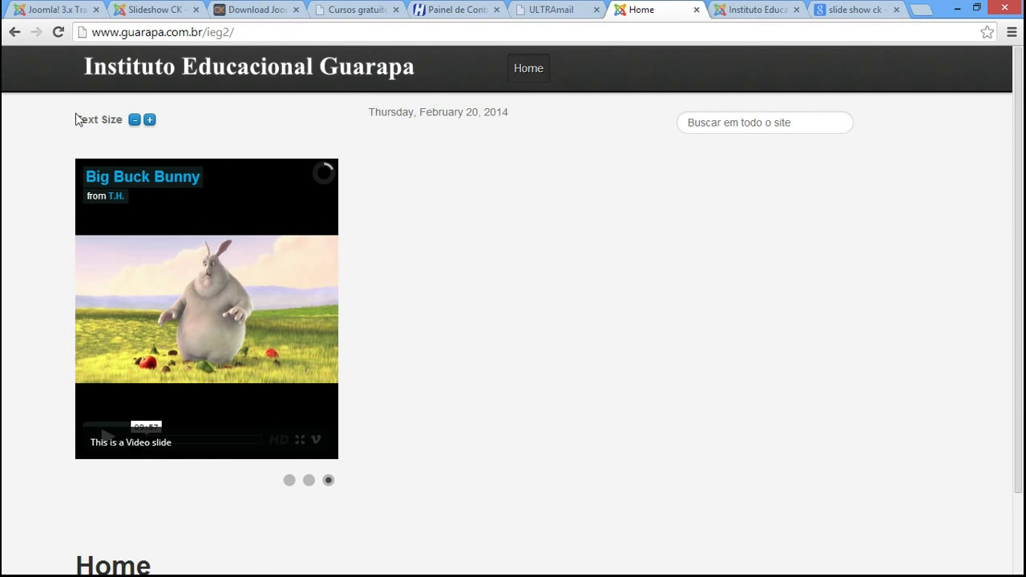
pyautogui.moveTo(93, 115); pyautogui.dragTo(168, 117)
pyautogui.moveTo(233, 121); pyautogui.dragTo(345, 119)
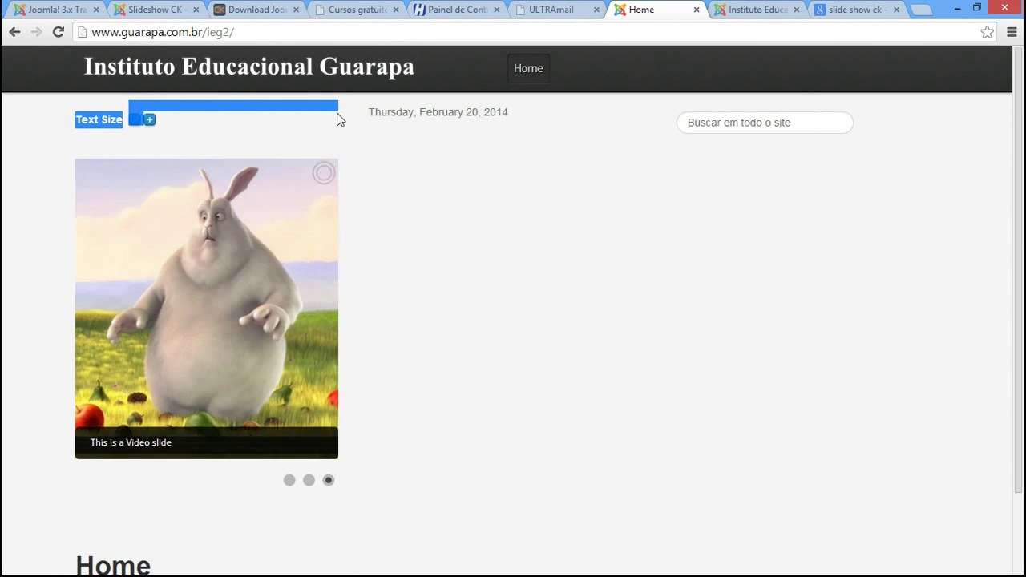
pyautogui.click(133, 137)
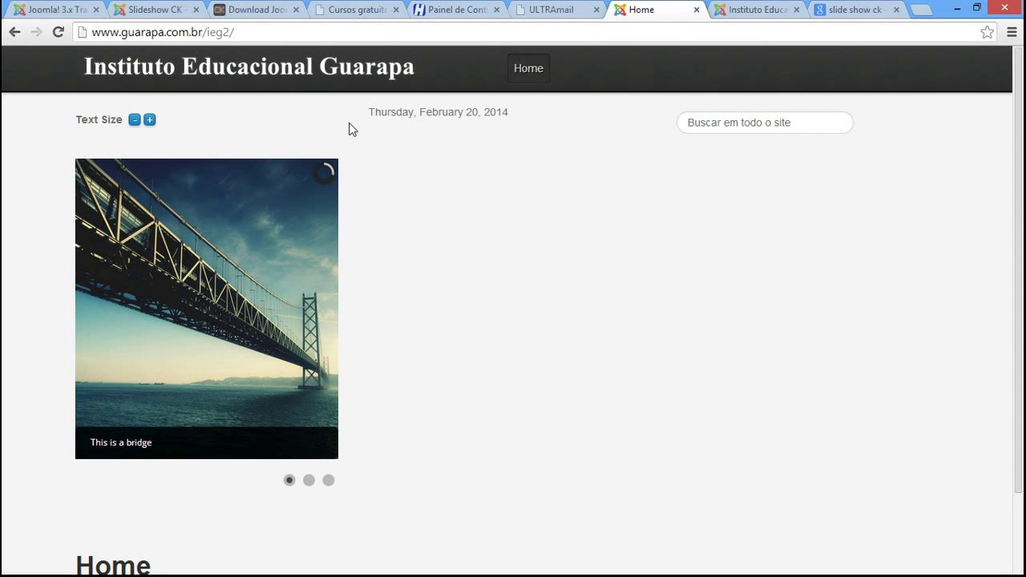
pyautogui.moveTo(76, 118); pyautogui.dragTo(511, 123)
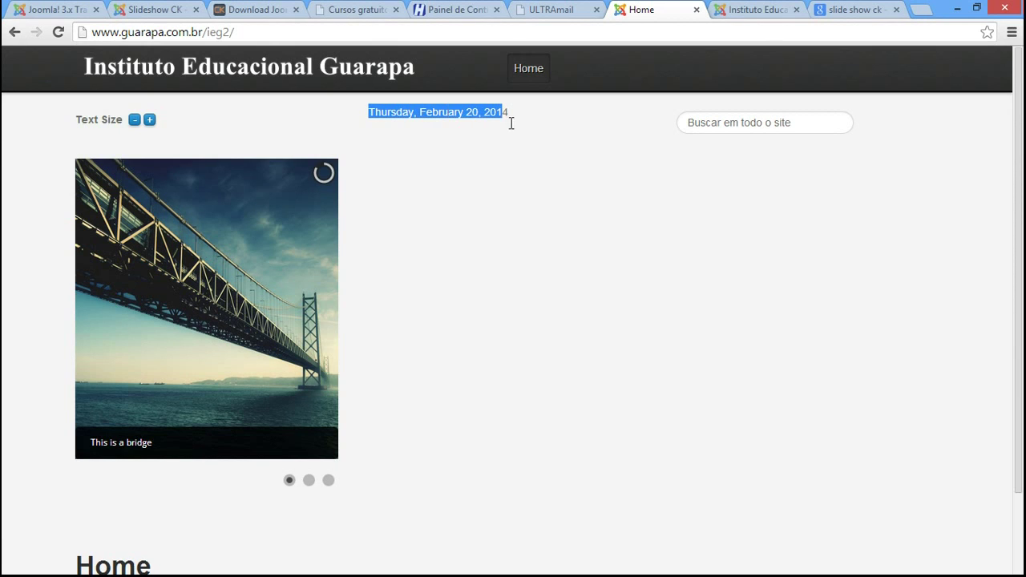
pyautogui.click(902, 133)
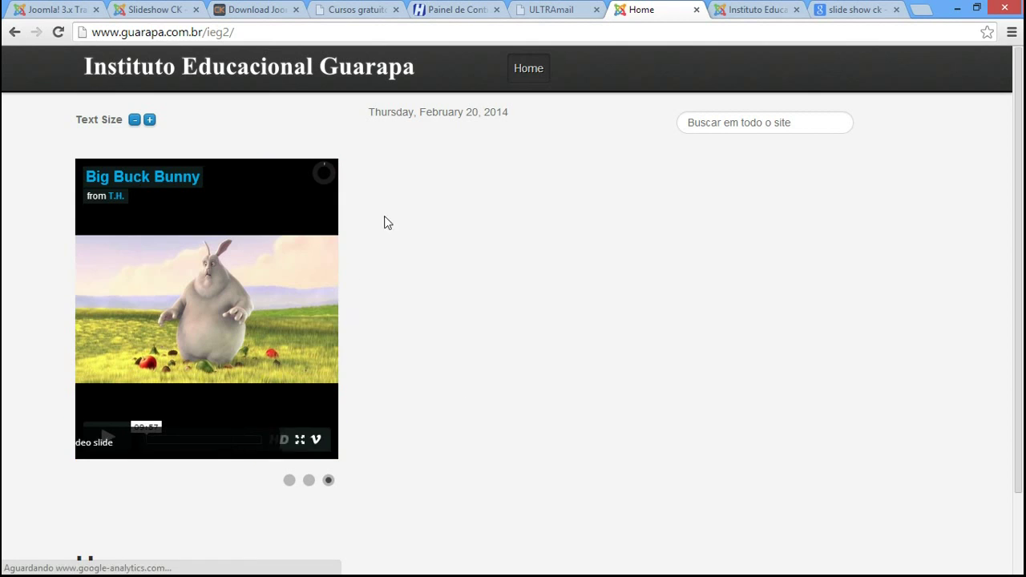
# - Change the Slideshow CK module's position to Utility A [utility-a] and save the module
pyautogui.click(742, 8)
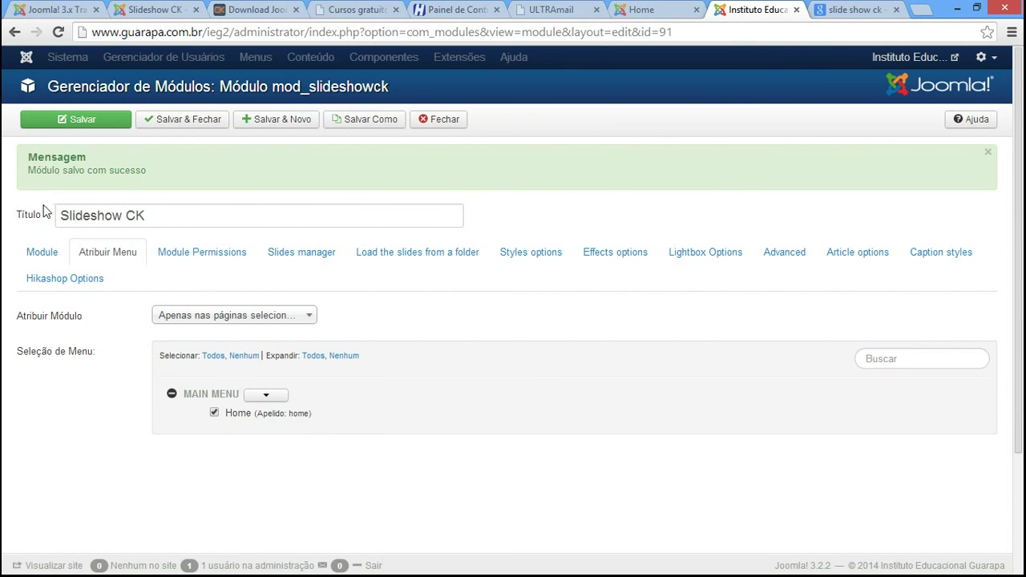
pyautogui.click(41, 252)
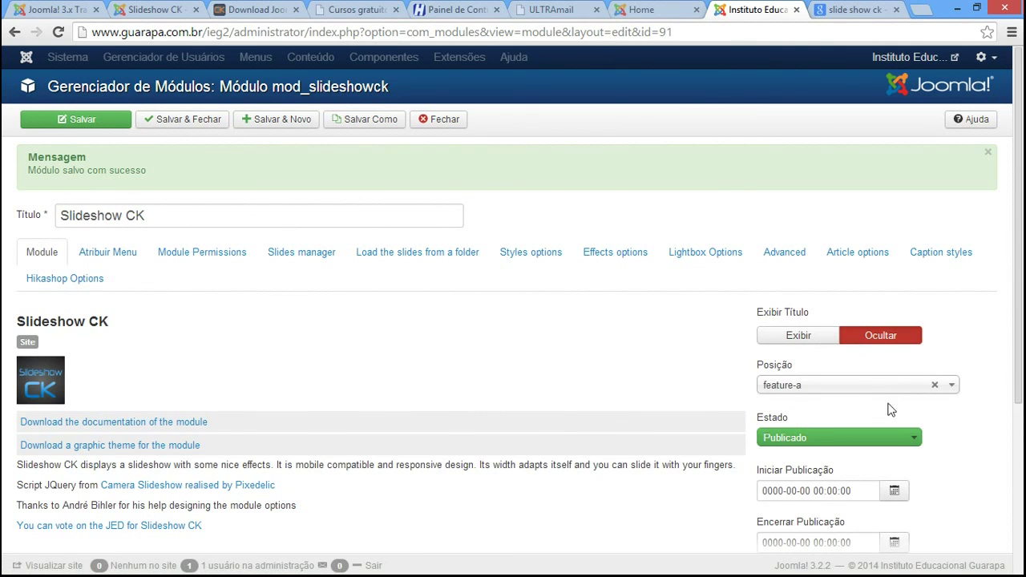
pyautogui.click(870, 388)
pyautogui.scroll(-3, 991, 345)
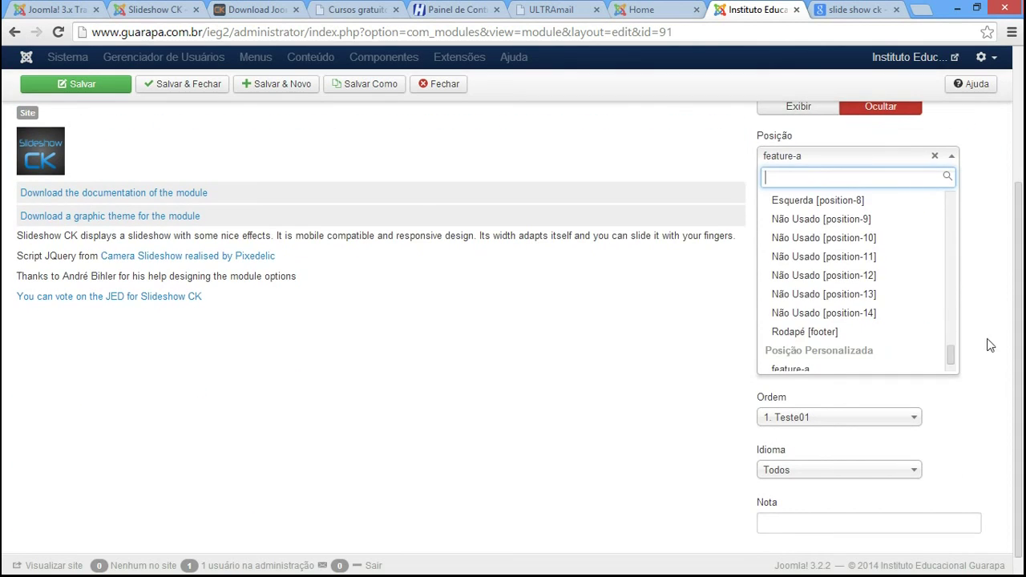
pyautogui.moveTo(951, 355); pyautogui.dragTo(950, 262)
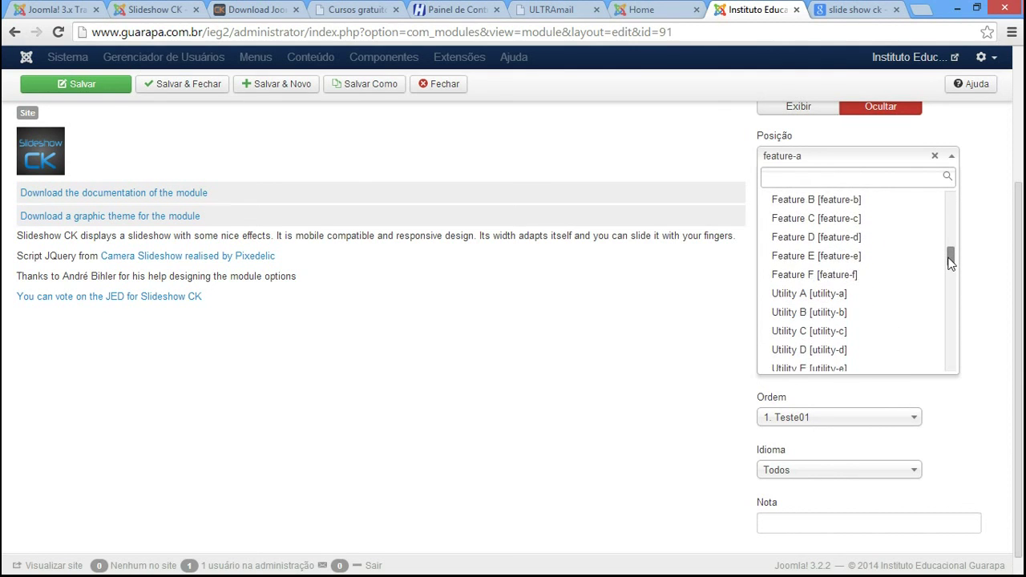
pyautogui.click(808, 295)
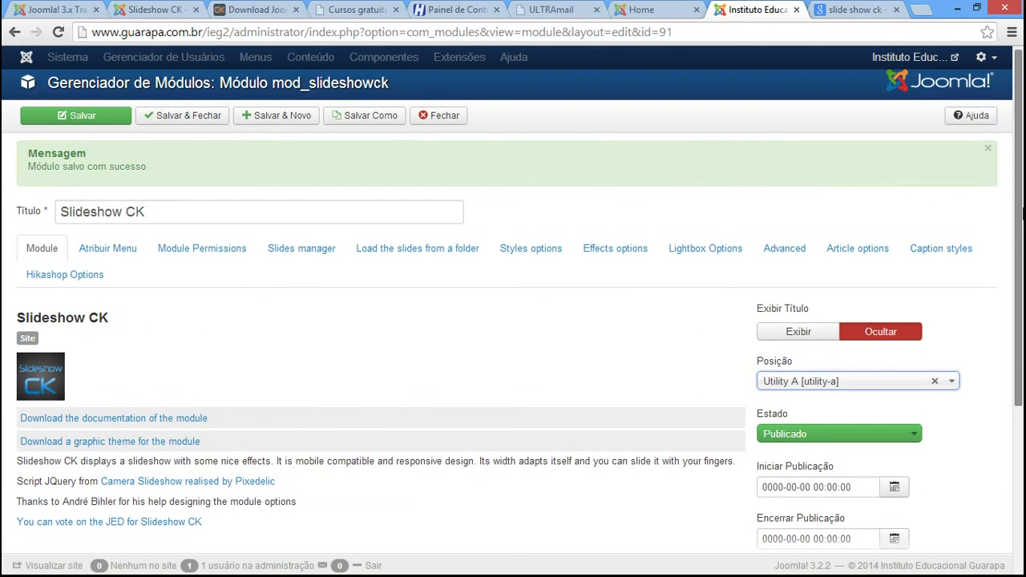
pyautogui.click(55, 112)
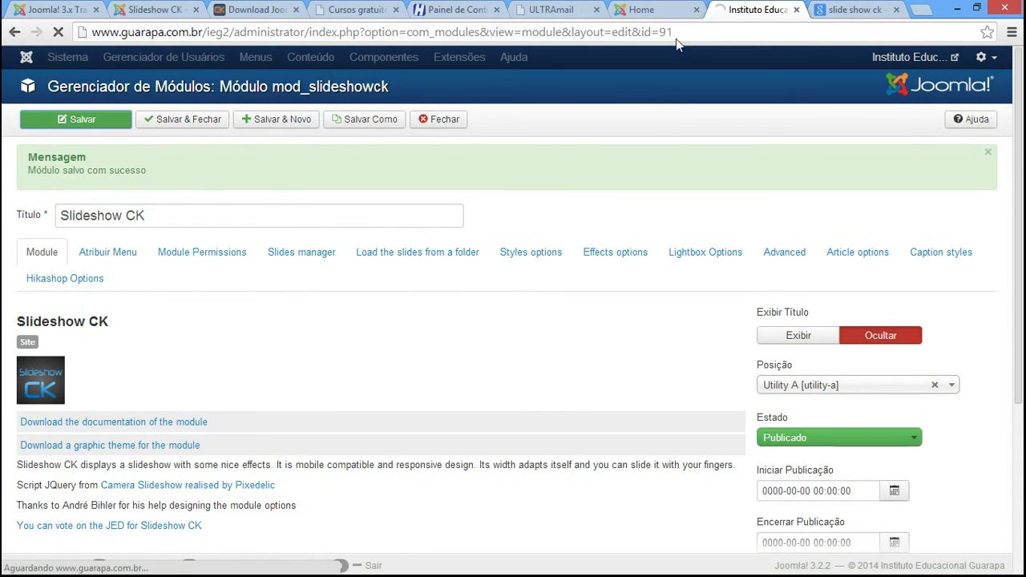
# - Reload the site's home page and examine the slideshow's slide thumbnails, timer and navigation controls
pyautogui.click(681, 10)
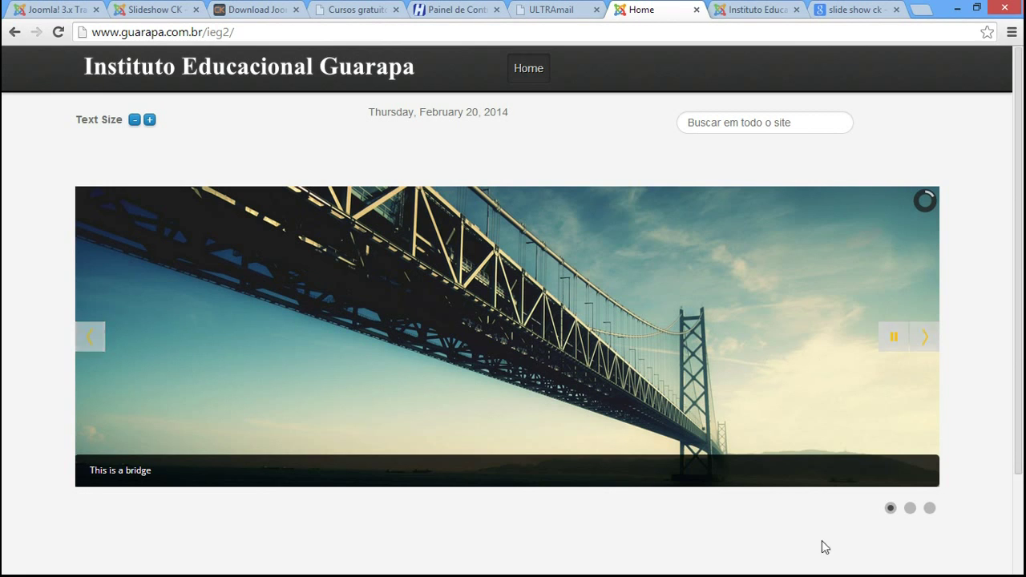
pyautogui.moveTo(929, 510)
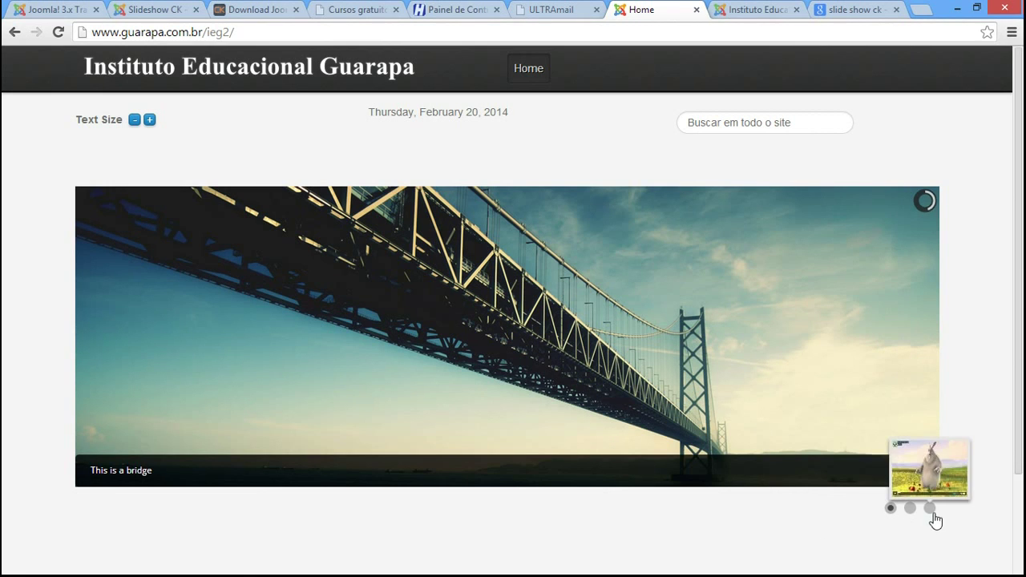
pyautogui.moveTo(890, 513)
pyautogui.moveTo(913, 207)
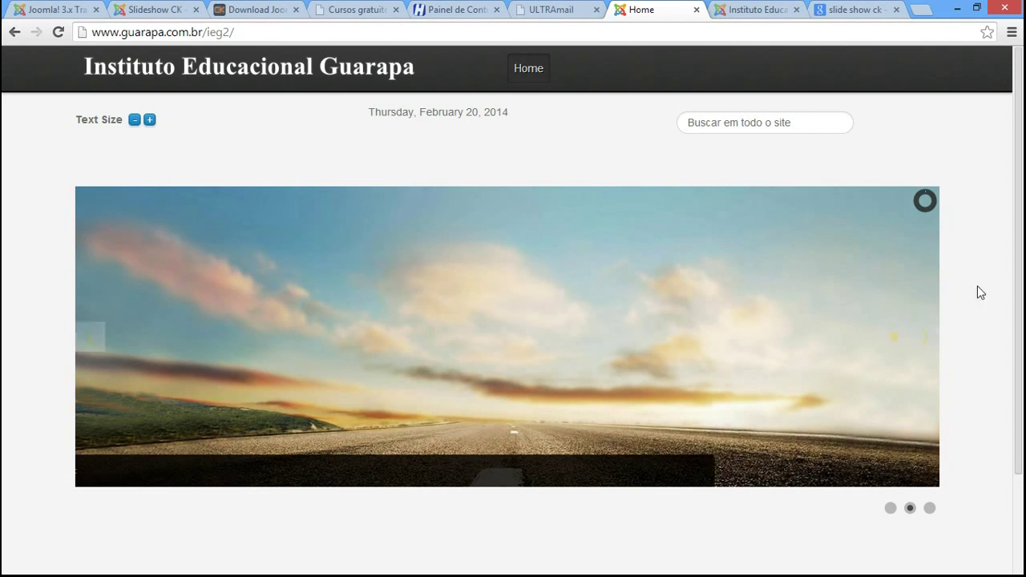
pyautogui.moveTo(916, 348)
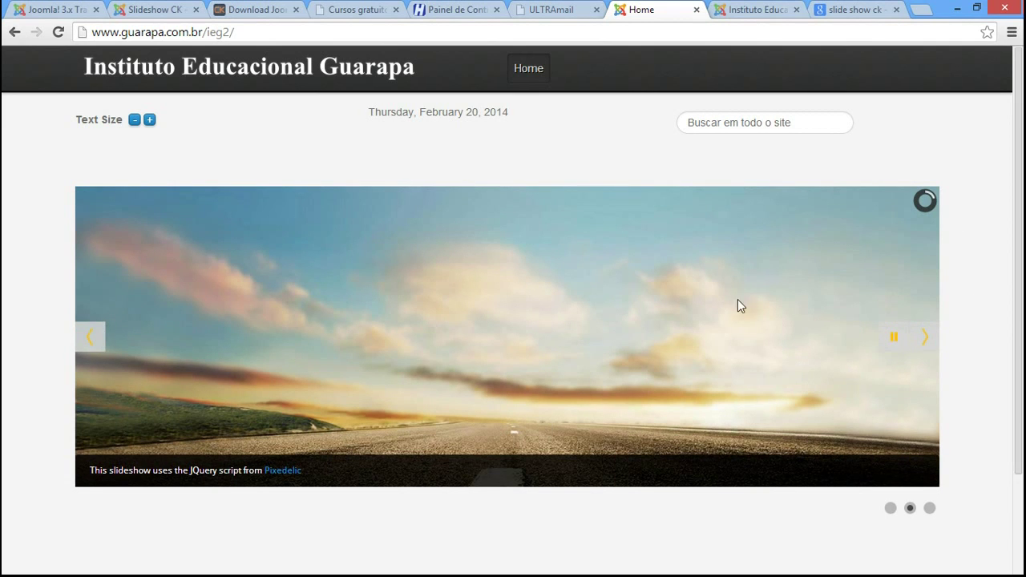
# - Examine the slide caption on the home page, then review the Slideshow CK module's general settings, menu assignment and permissions
pyautogui.moveTo(90, 470); pyautogui.dragTo(353, 470)
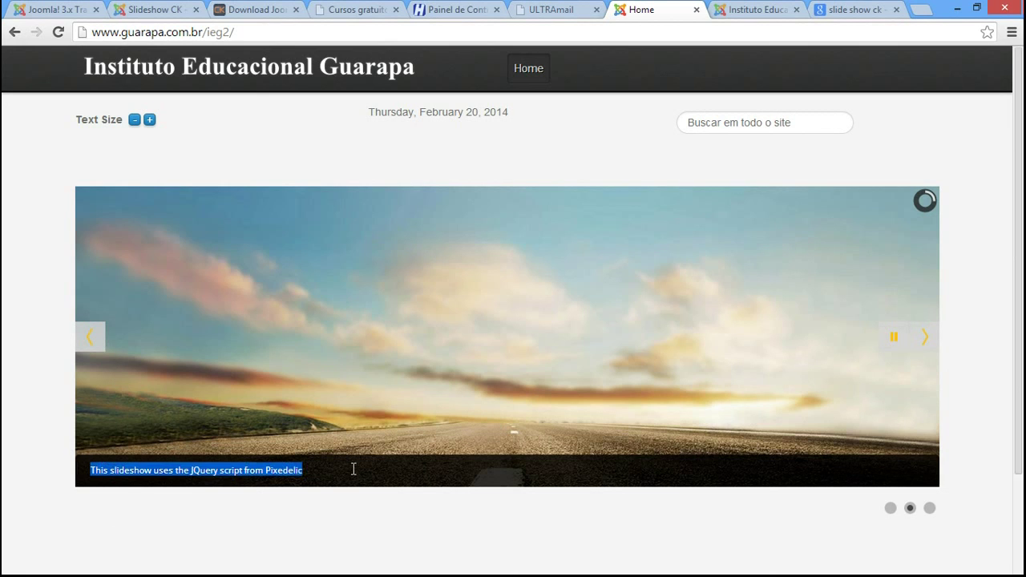
pyautogui.click(392, 306)
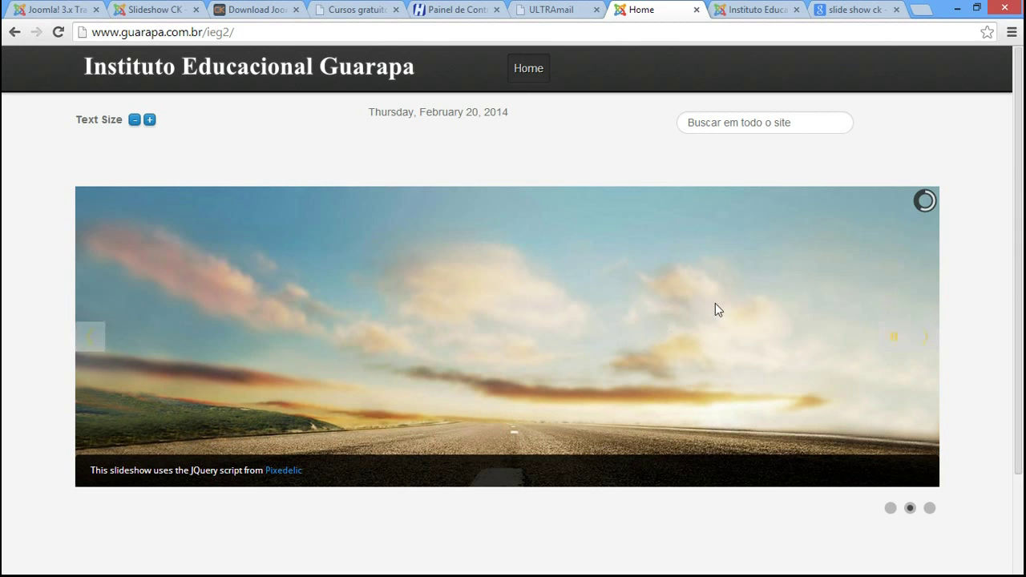
pyautogui.click(747, 11)
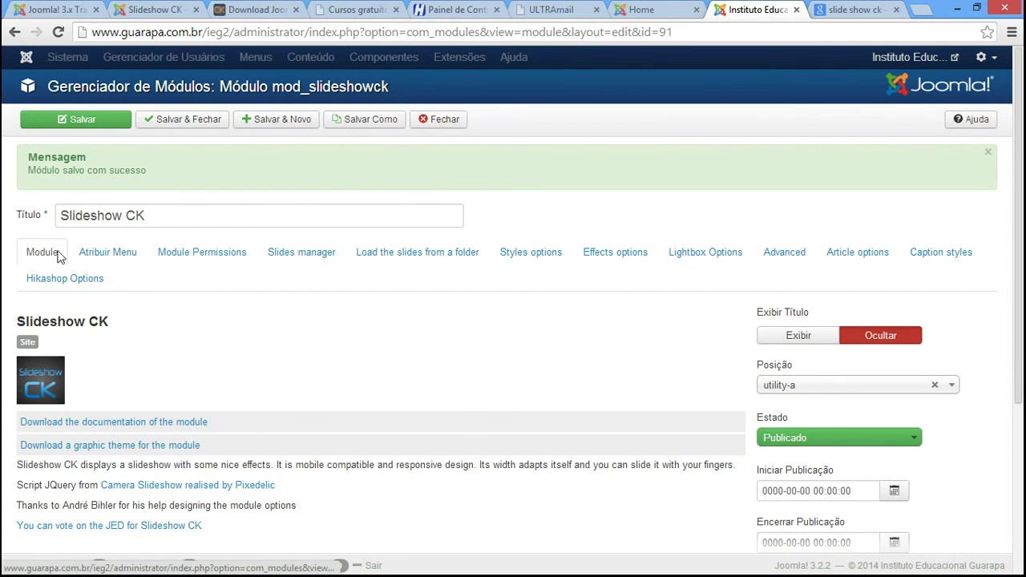
pyautogui.moveTo(1019, 164); pyautogui.dragTo(1022, 336)
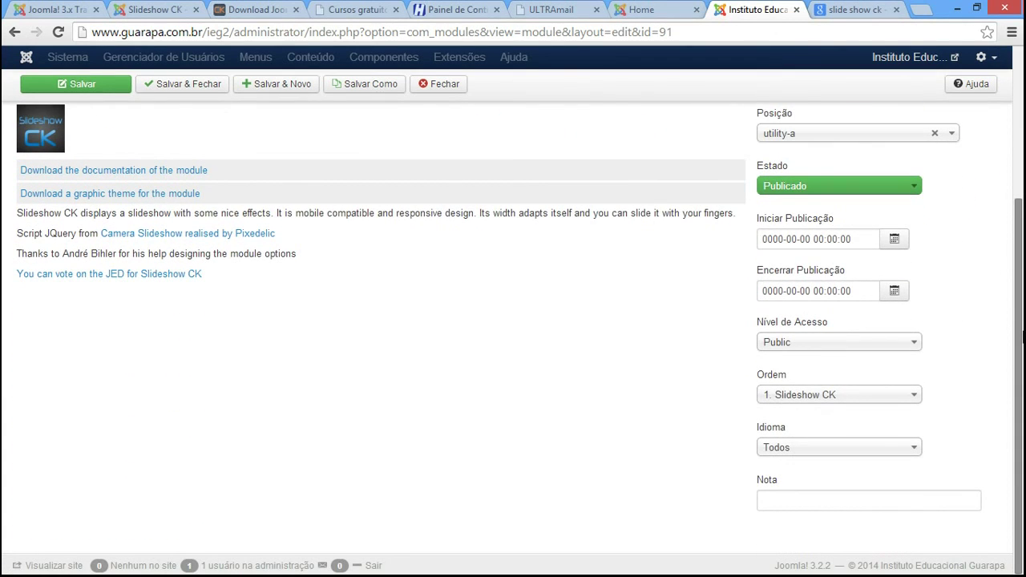
pyautogui.scroll(2, 1022, 336)
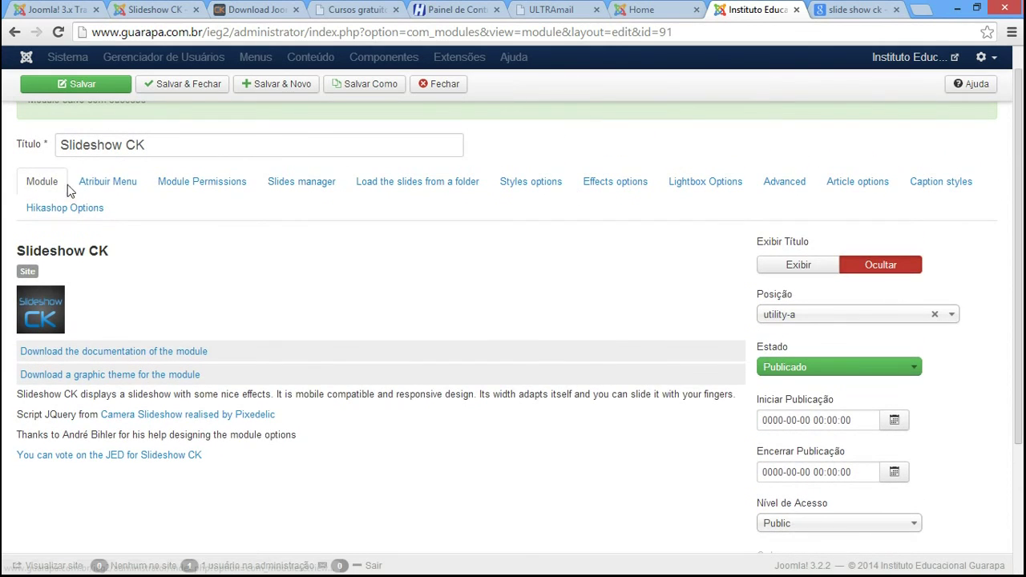
pyautogui.click(120, 184)
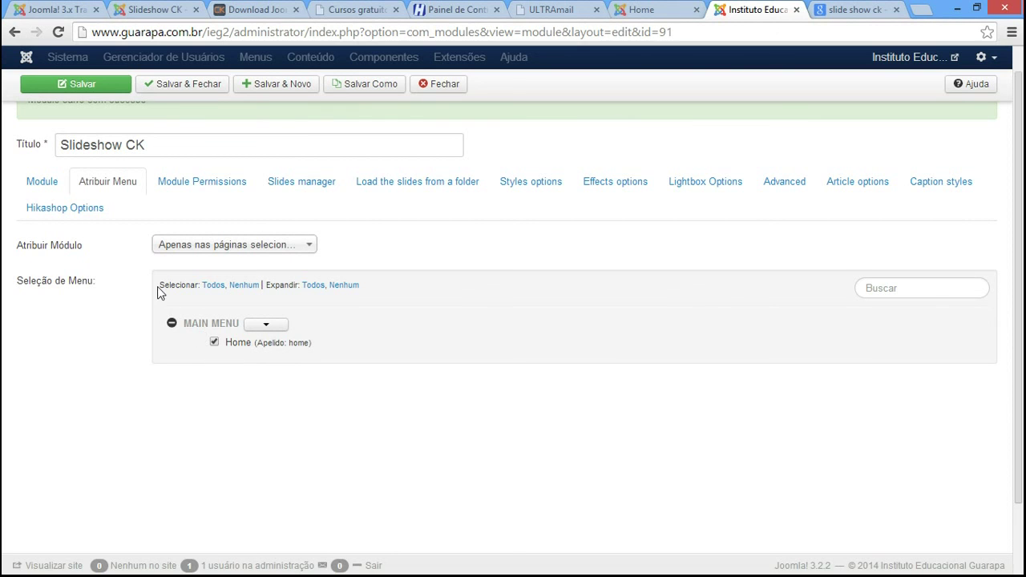
pyautogui.click(222, 187)
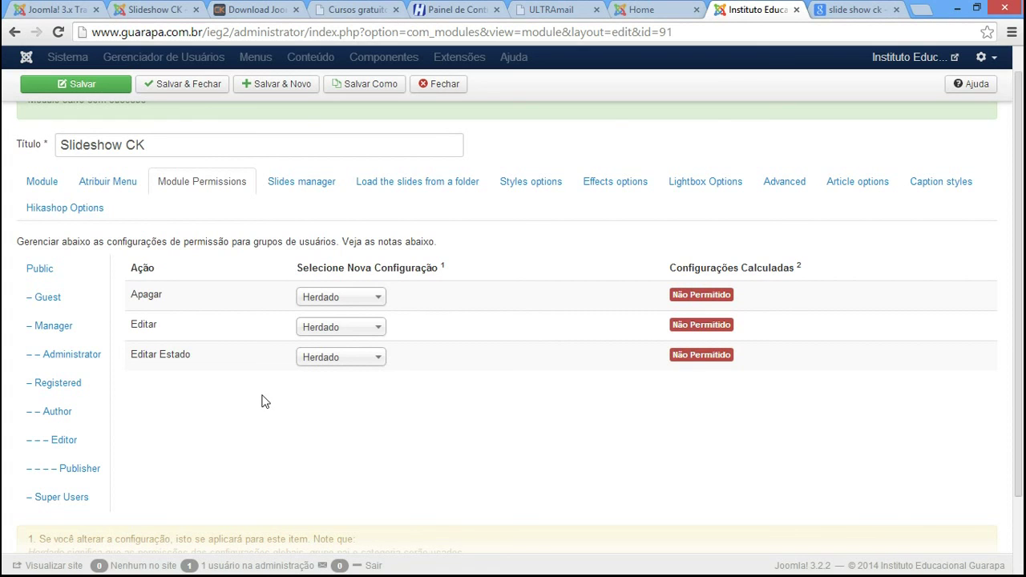
# - Open the Slideshow CK slides manager and examine the Caption fields of the bridge and road slides
pyautogui.click(297, 186)
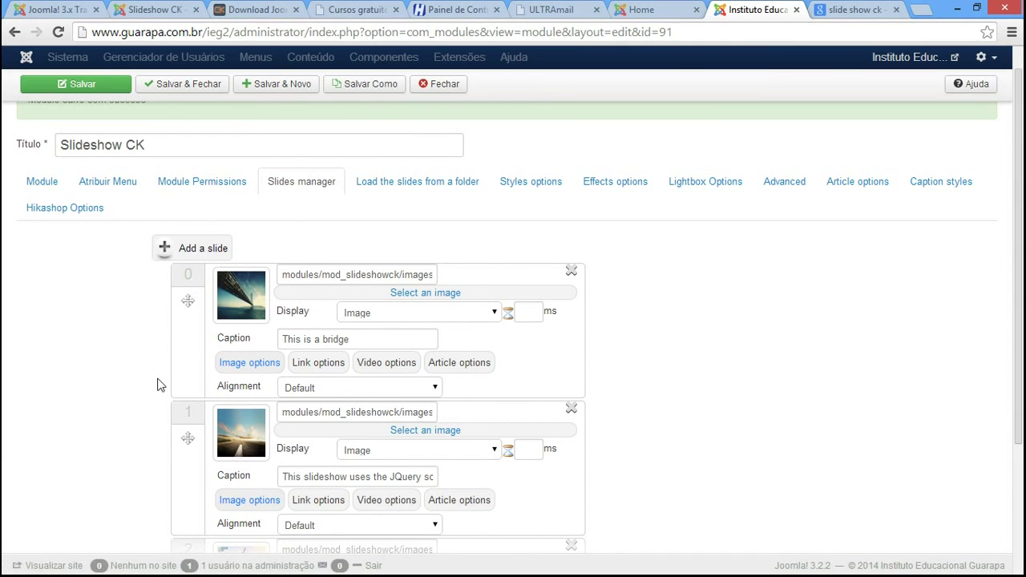
pyautogui.moveTo(1022, 229); pyautogui.dragTo(1022, 309)
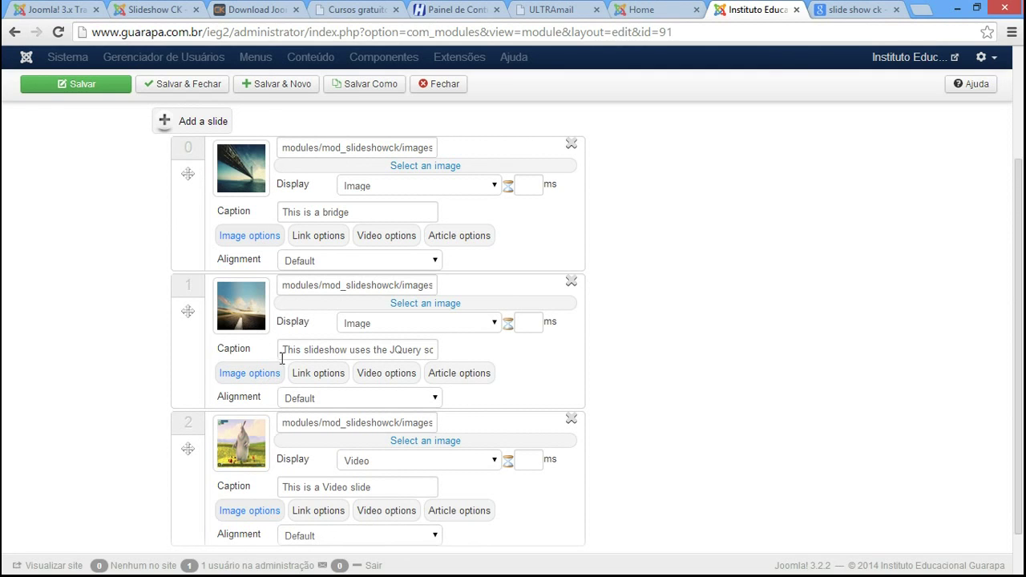
pyautogui.moveTo(283, 353); pyautogui.dragTo(444, 350)
pyautogui.click(317, 212)
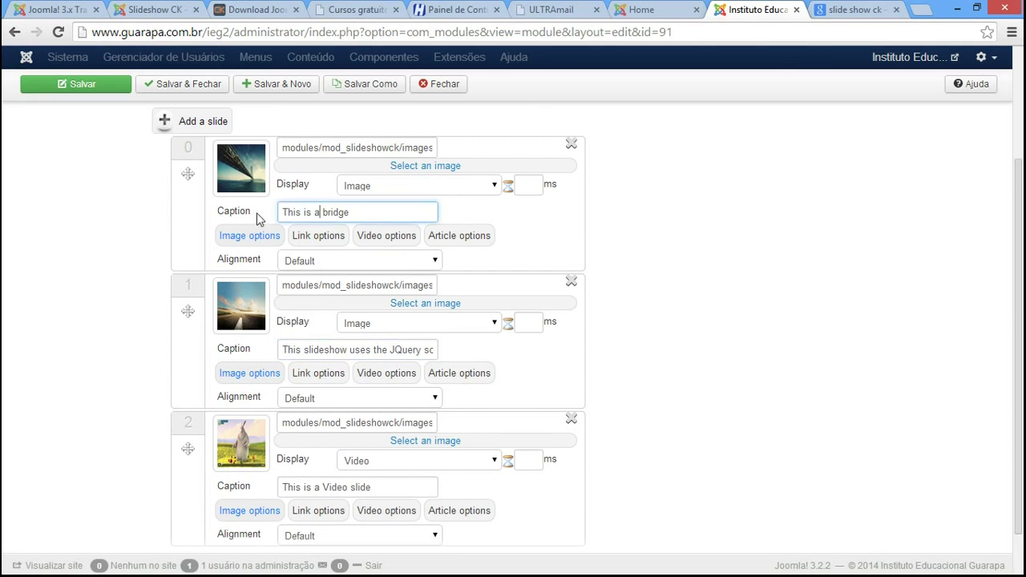
pyautogui.moveTo(217, 214); pyautogui.dragTo(260, 213)
pyautogui.moveTo(220, 350); pyautogui.dragTo(279, 350)
pyautogui.moveTo(360, 213); pyautogui.dragTo(282, 214)
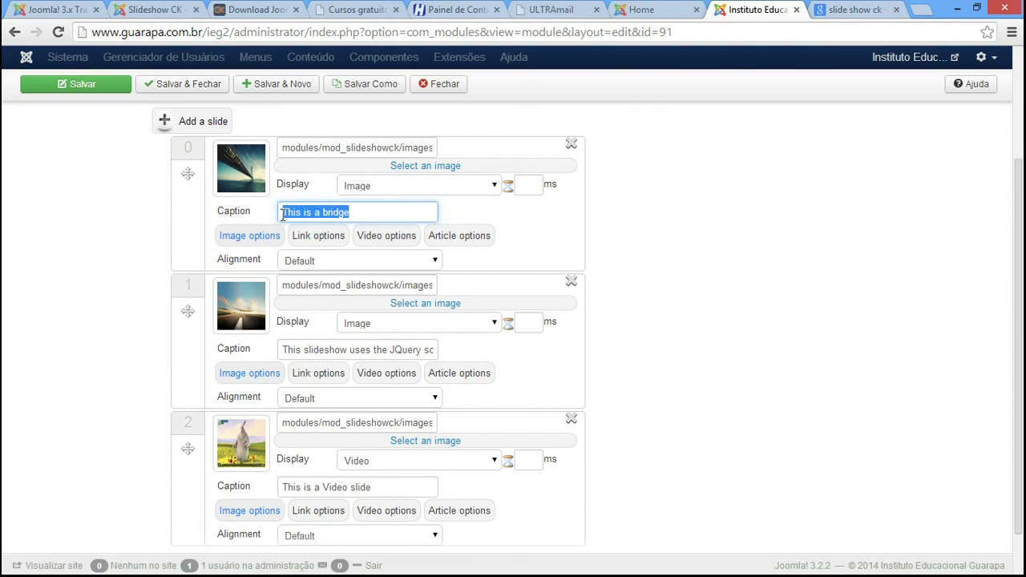
# - Compare the road slide's caption on the home page with its Caption field in the slides manager
pyautogui.click(657, 11)
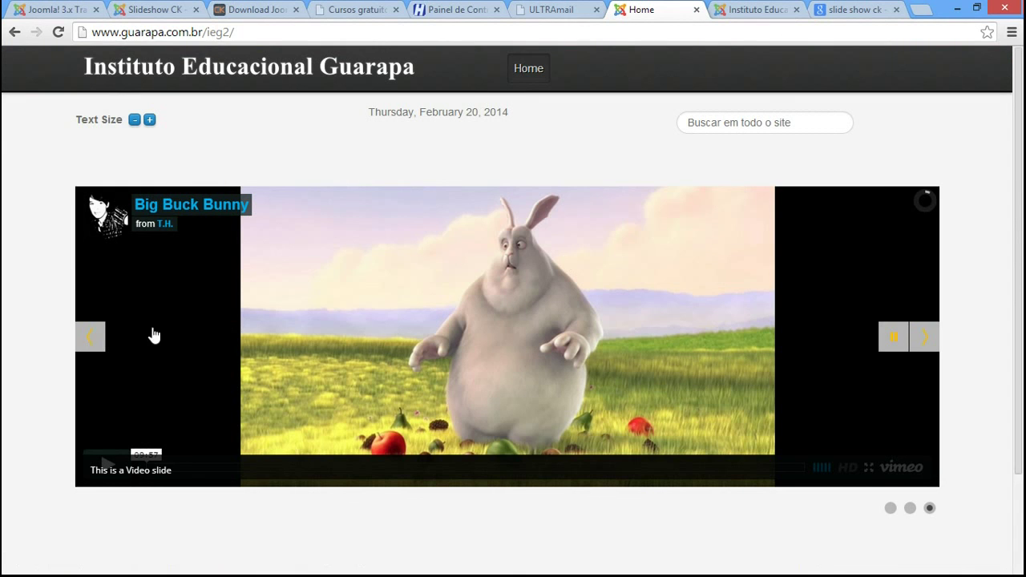
pyautogui.click(90, 341)
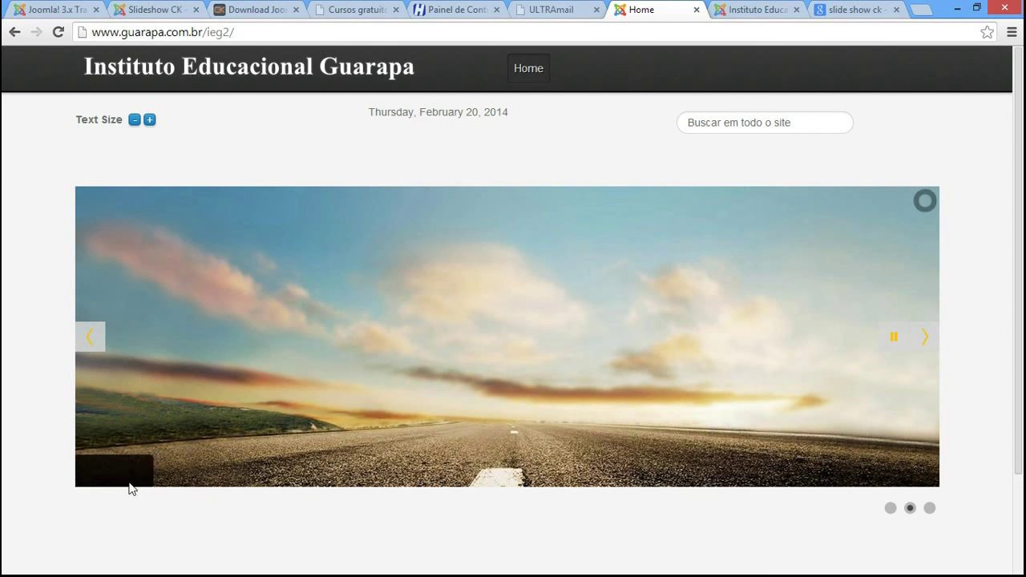
pyautogui.moveTo(94, 471); pyautogui.dragTo(234, 471)
pyautogui.click(754, 10)
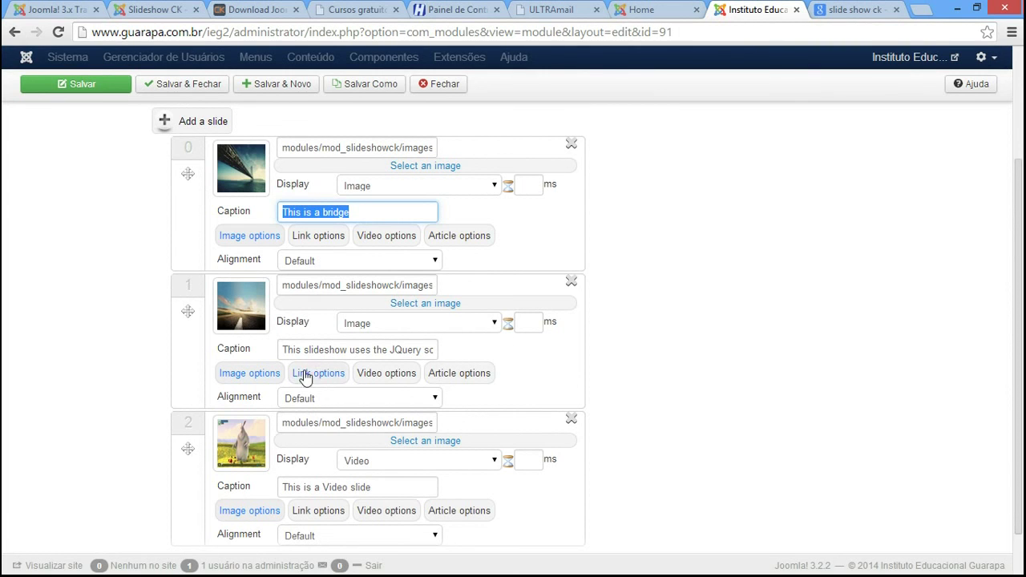
pyautogui.moveTo(286, 350); pyautogui.dragTo(470, 351)
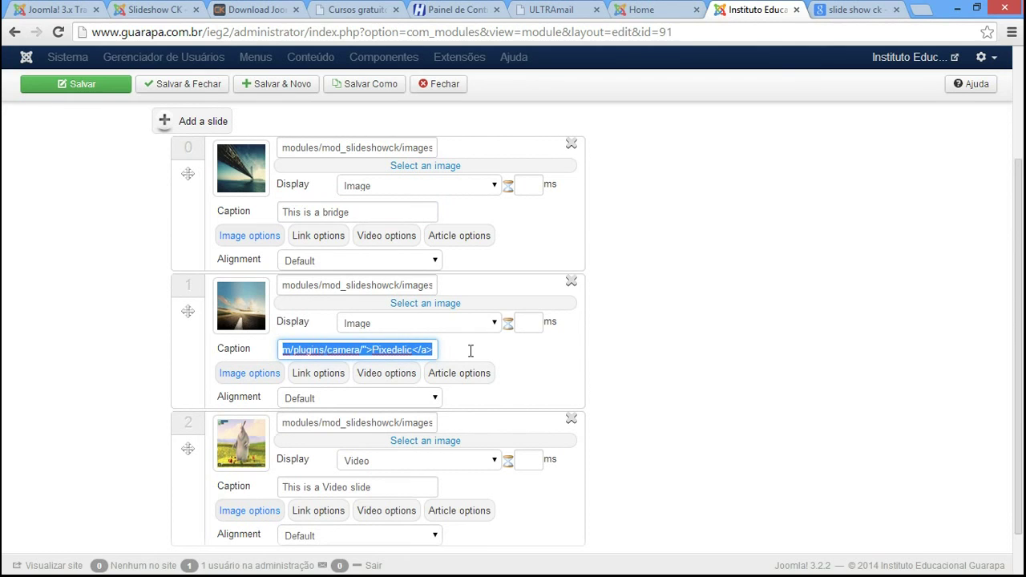
pyautogui.click(691, 8)
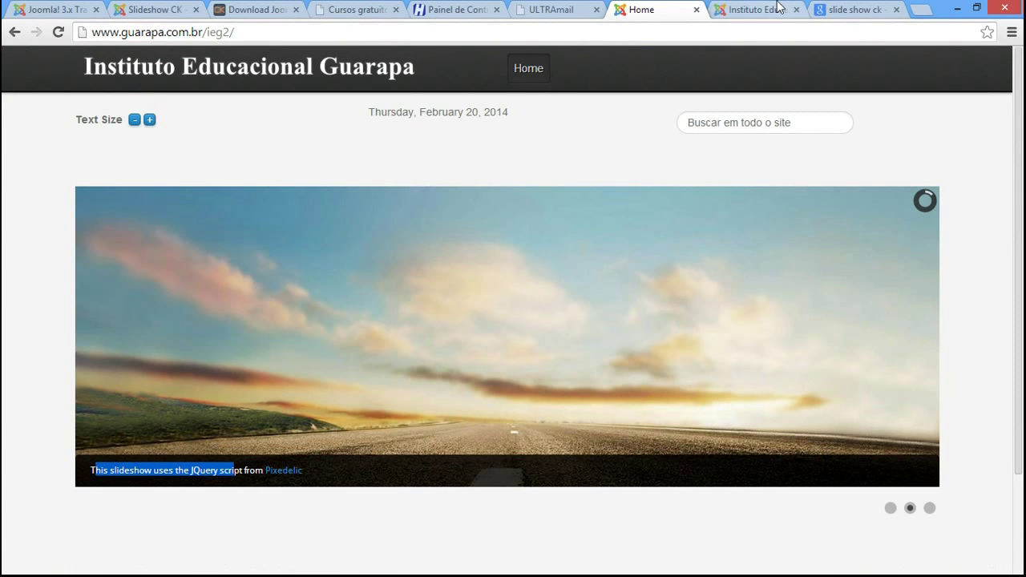
pyautogui.hotkey('ctrl', 'Tab')
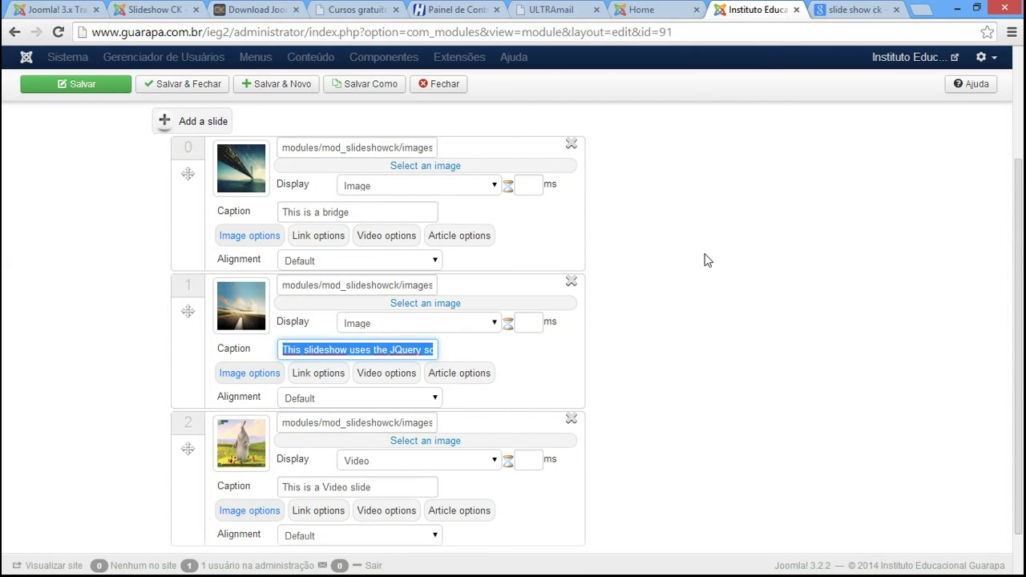
pyautogui.click(702, 265)
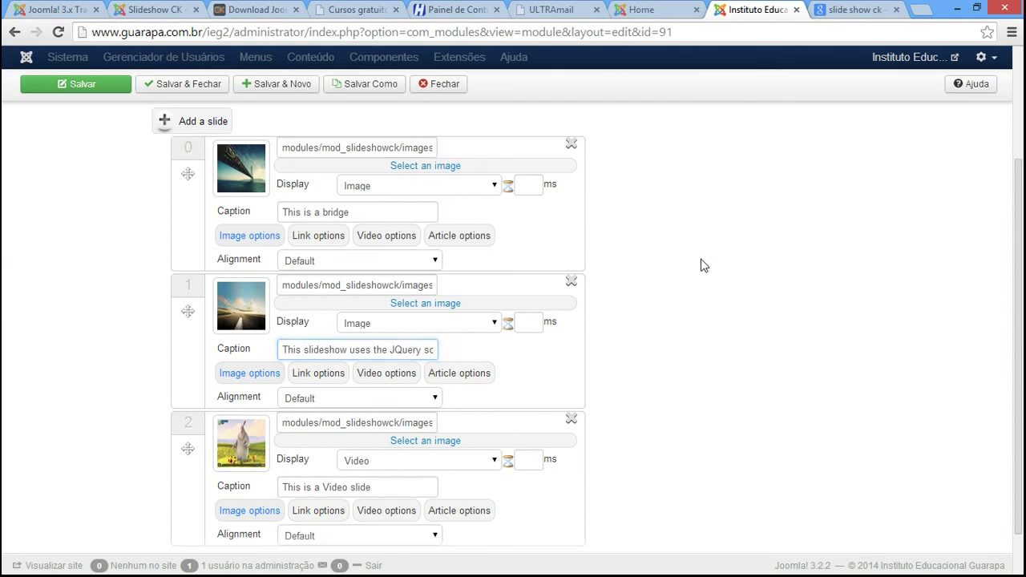
# - Inspect the bridge slide's Display choices and browse its image selection dialog without changing anything
pyautogui.click(485, 190)
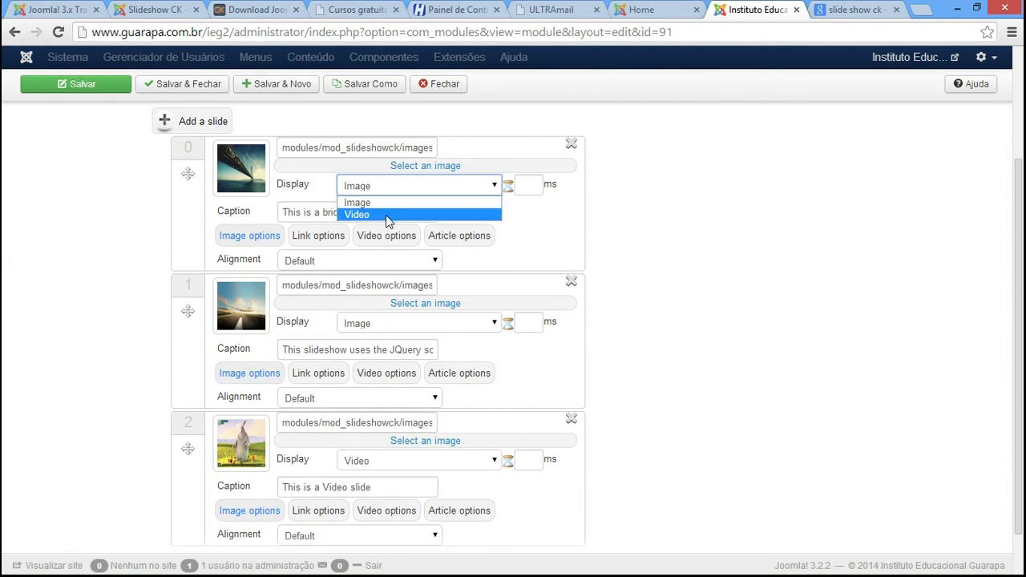
pyautogui.click(659, 181)
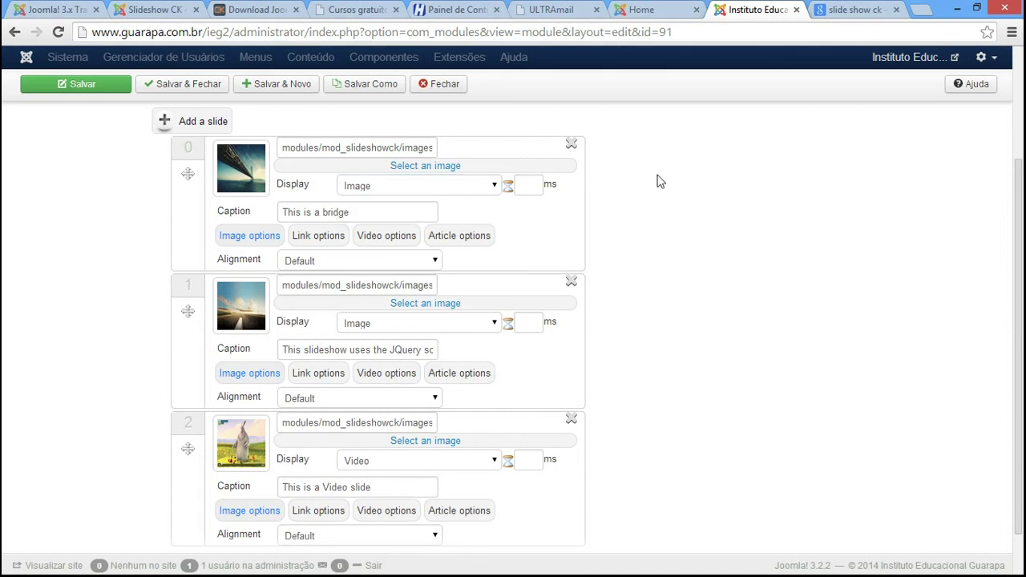
pyautogui.click(409, 173)
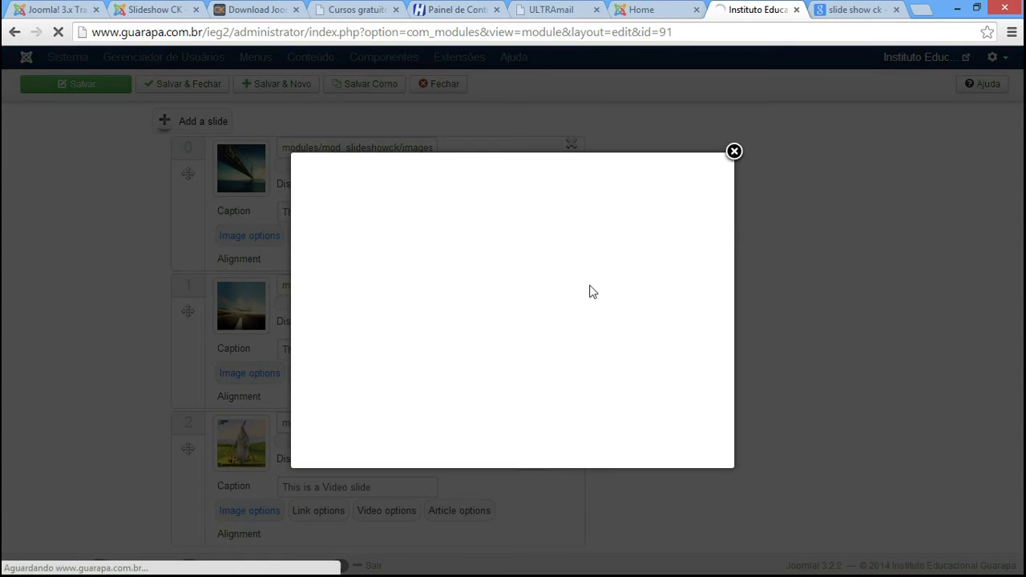
pyautogui.moveTo(723, 191); pyautogui.dragTo(714, 229)
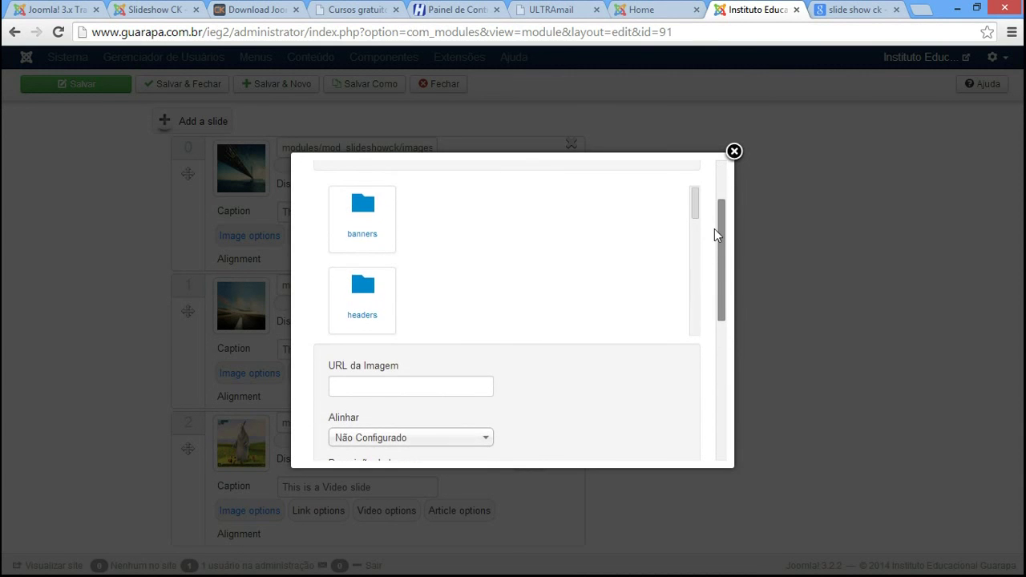
pyautogui.click(733, 151)
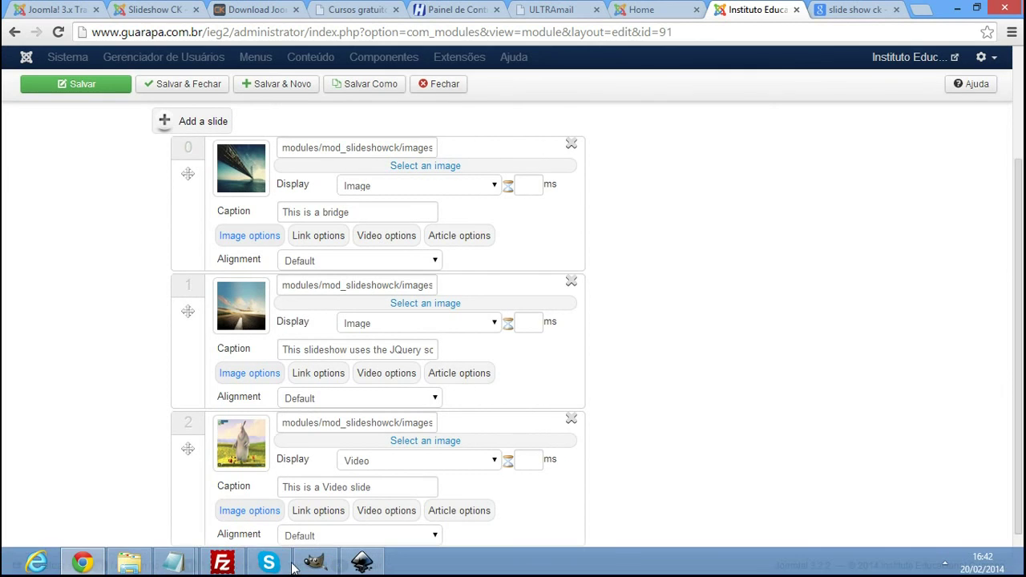
# - Switch to FileZilla to view the remote /www/ieg2/images folder, then return to the slides manager in the browser
pyautogui.click(223, 562)
pyautogui.click(527, 423)
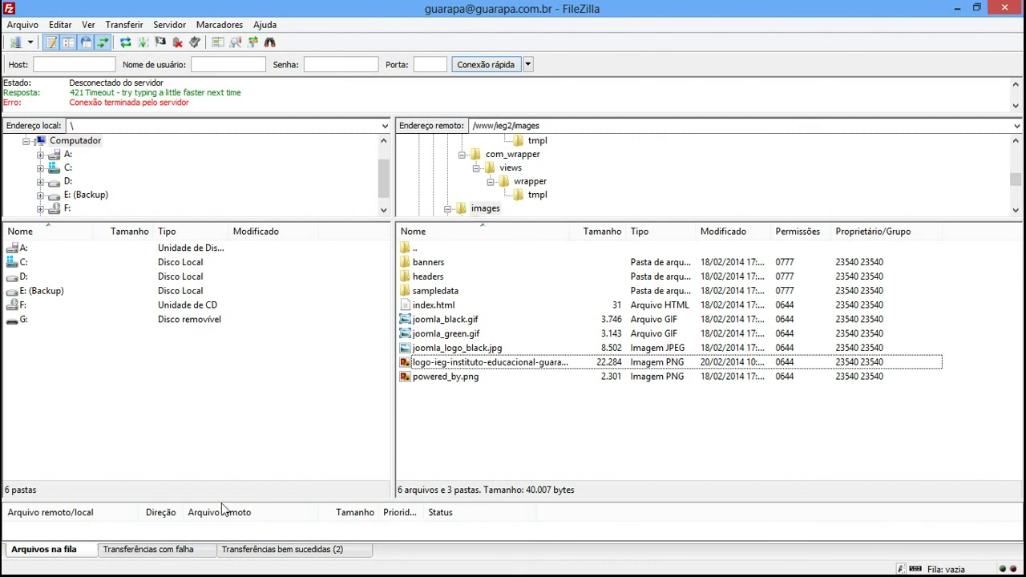
pyautogui.moveTo(161, 572)
pyautogui.click(88, 563)
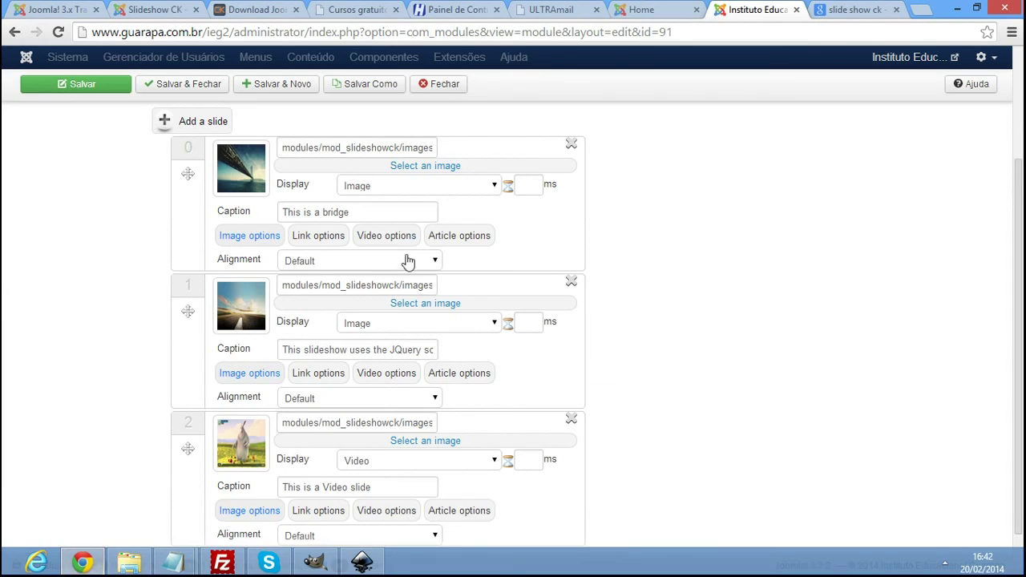